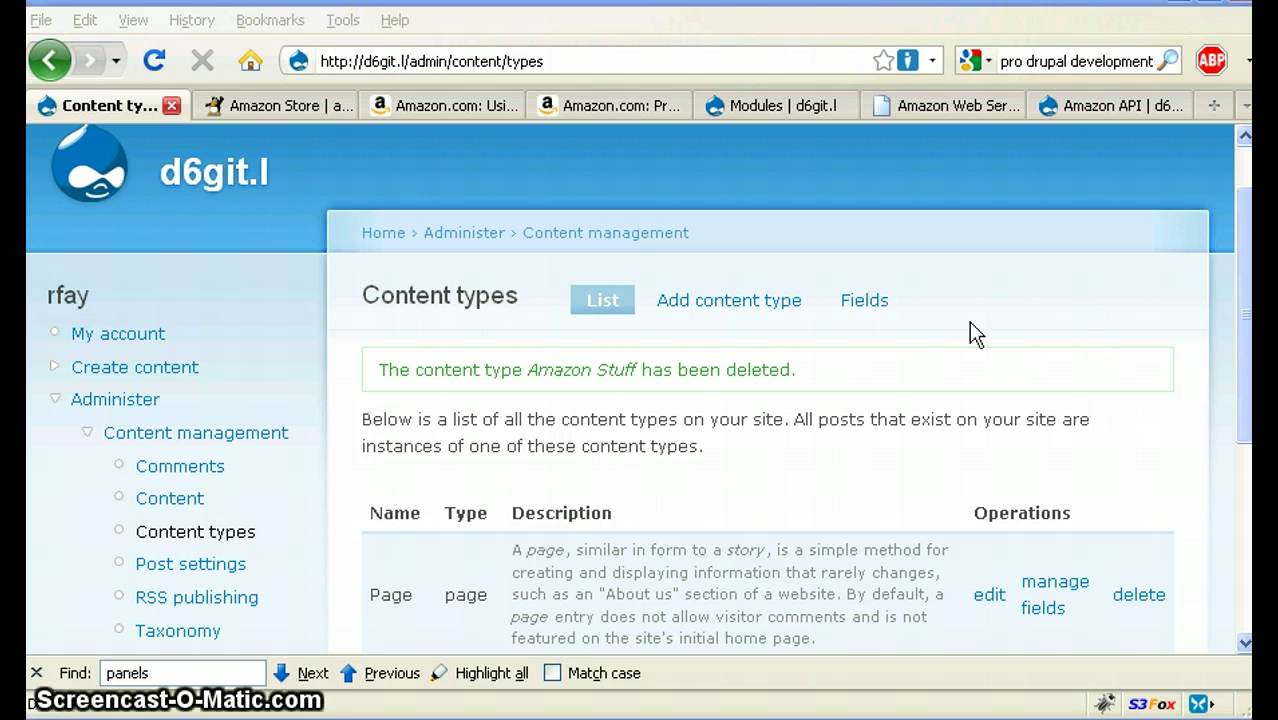
pyautogui.click(800, 103)
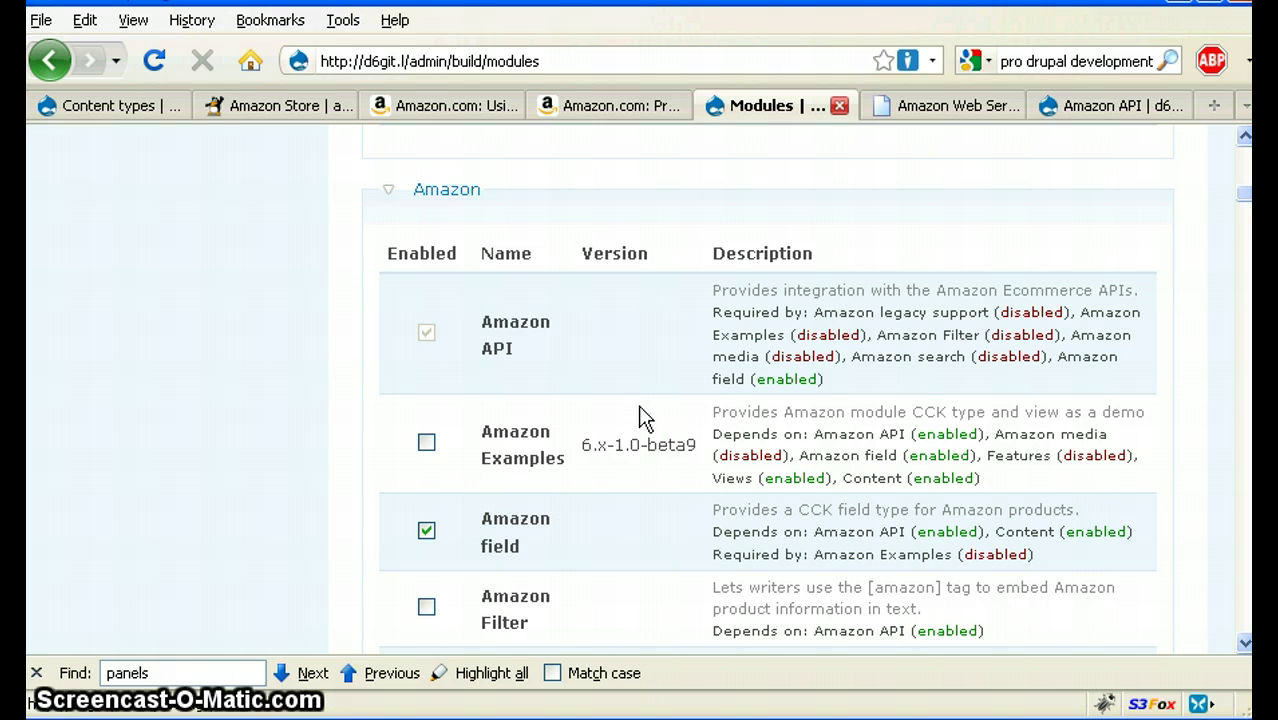
# Start a new content type named 'Amazon Node' with machine name amazon_node
pyautogui.click(92, 108)
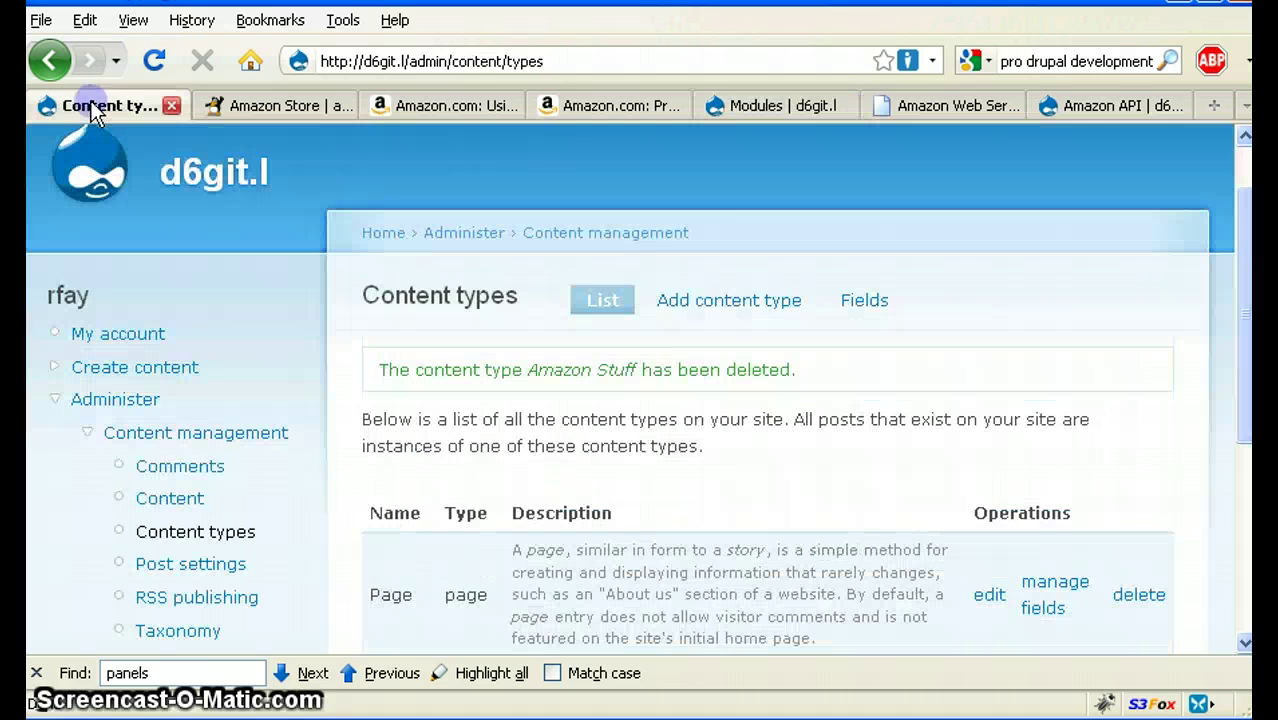
pyautogui.click(758, 302)
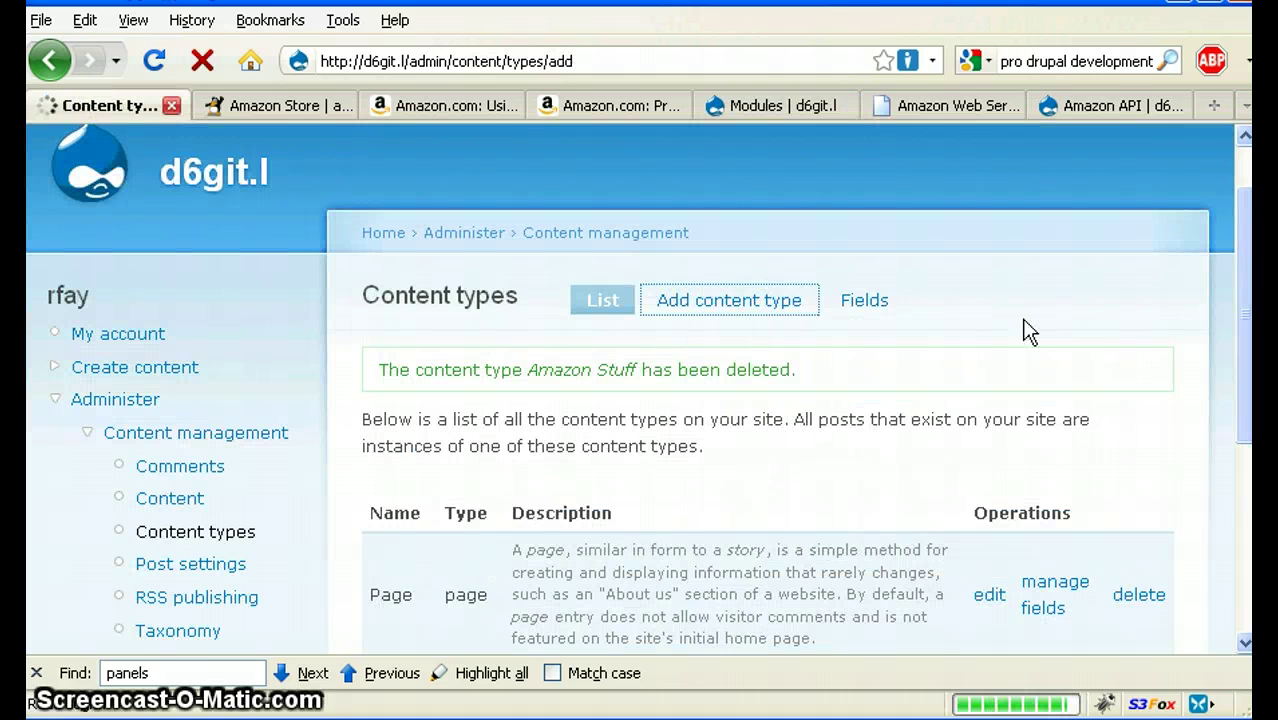
pyautogui.scroll(-4, 950, 362)
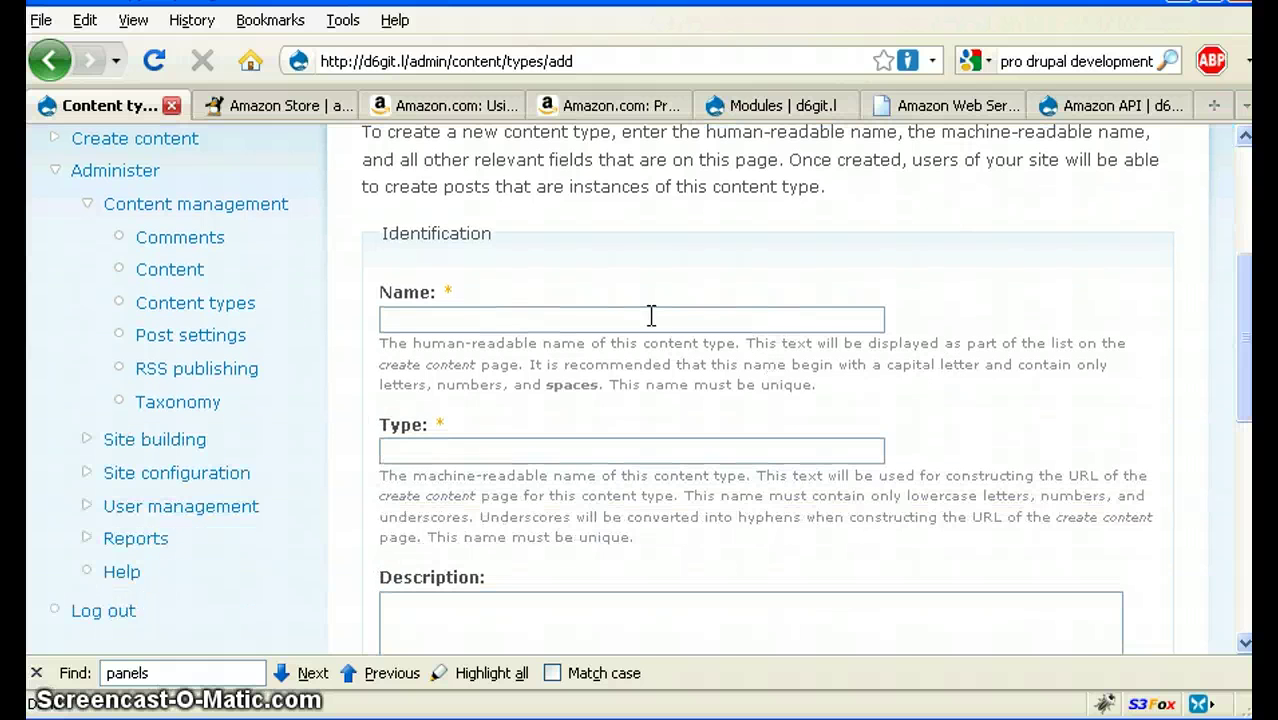
pyautogui.click(650, 317)
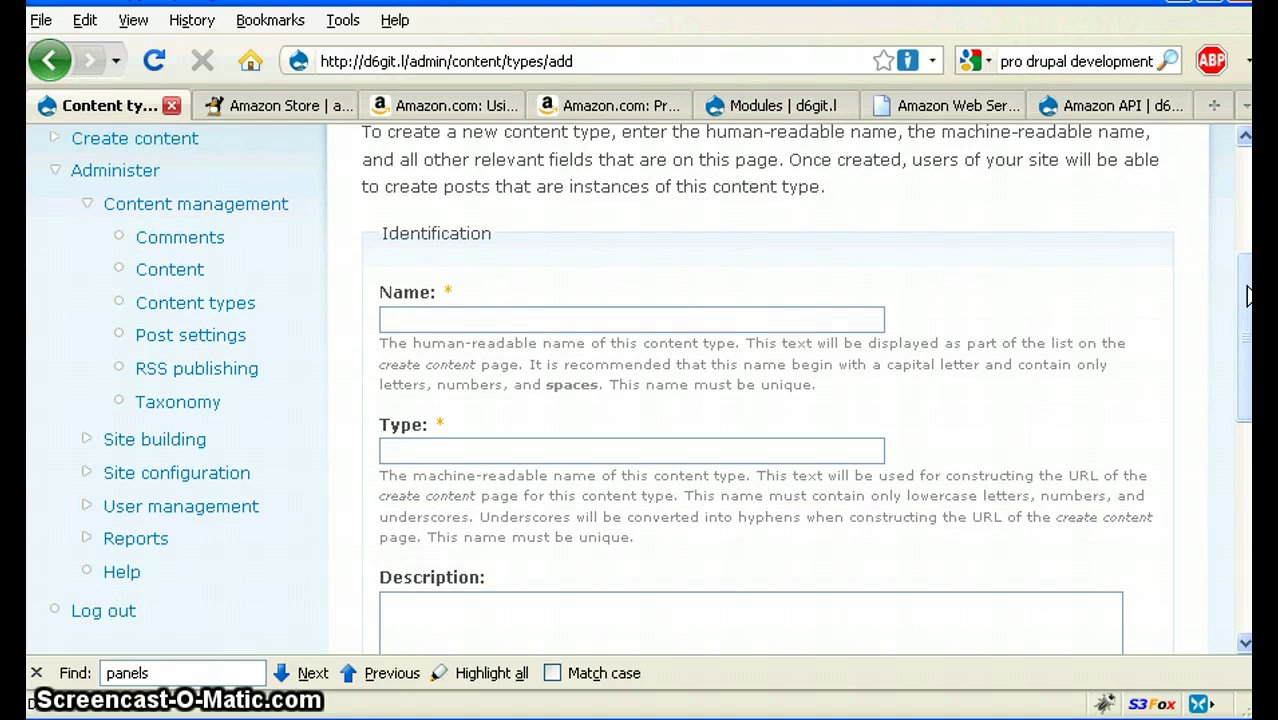
pyautogui.write('Amazon Nod')
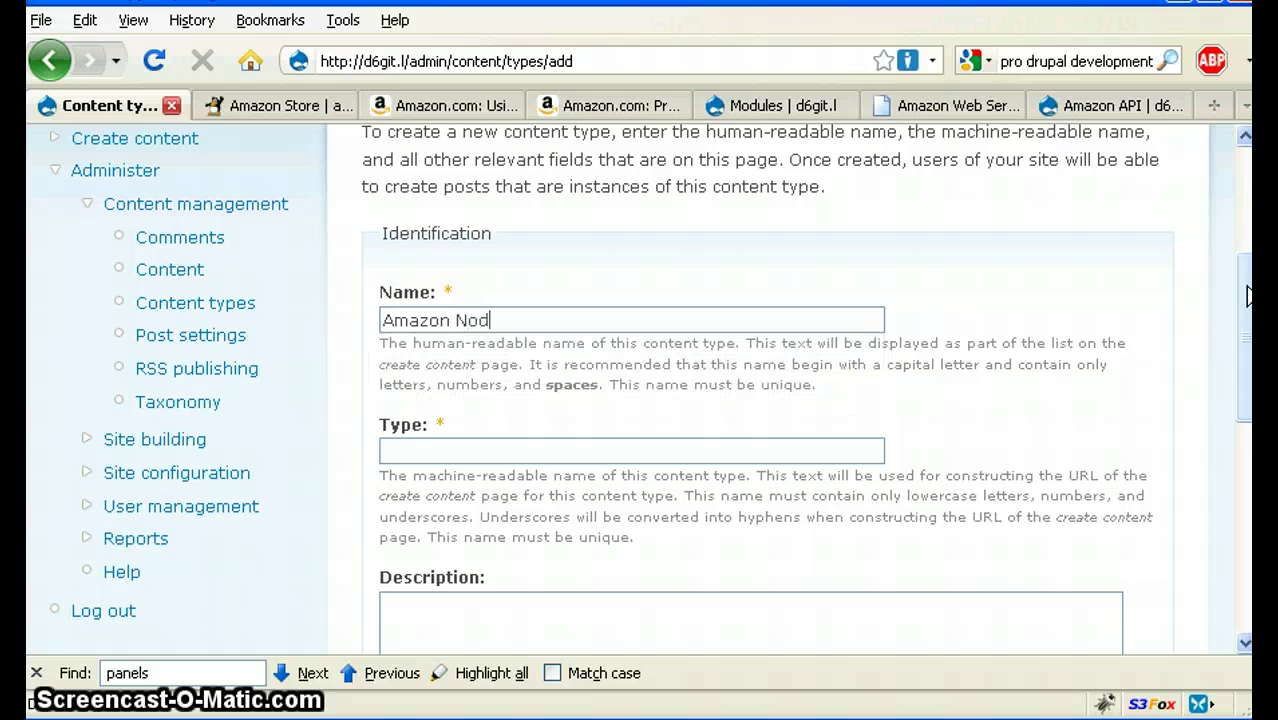
pyautogui.press('BackSpace')
pyautogui.press('BackSpace')
pyautogui.press('BackSpace')
pyautogui.press('BackSpace')
pyautogui.press('BackSpace')
pyautogui.press('BackSpace')
pyautogui.press('BackSpace')
pyautogui.press('BackSpace')
pyautogui.press('BackSpace')
pyautogui.write('amaz')
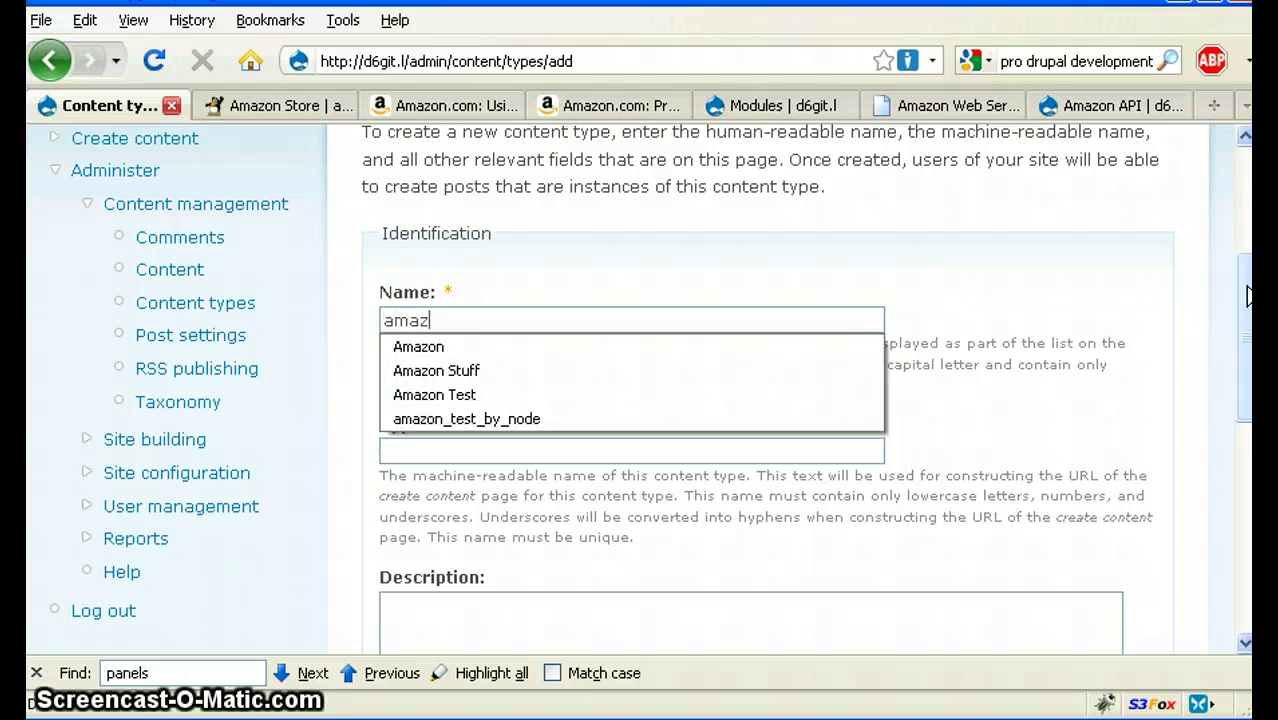
pyautogui.write('on_node')
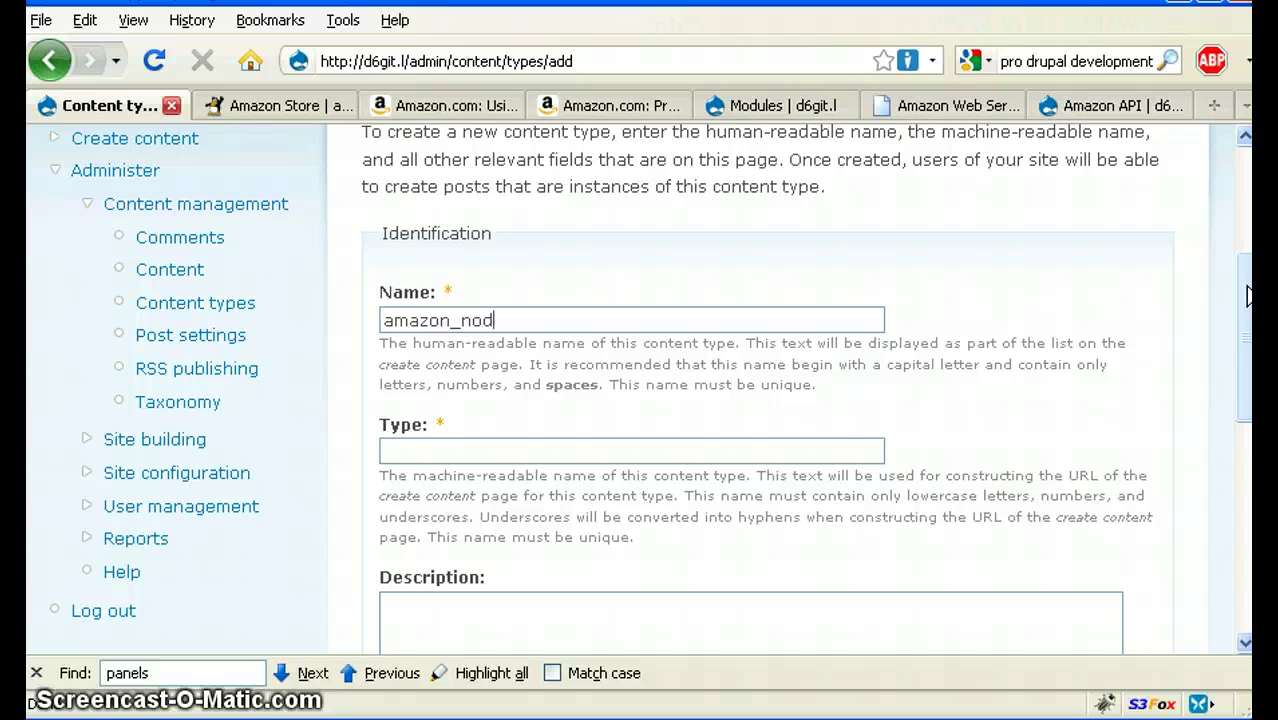
pyautogui.hotkey('ctrl', 'a')
pyautogui.write('Amaon')
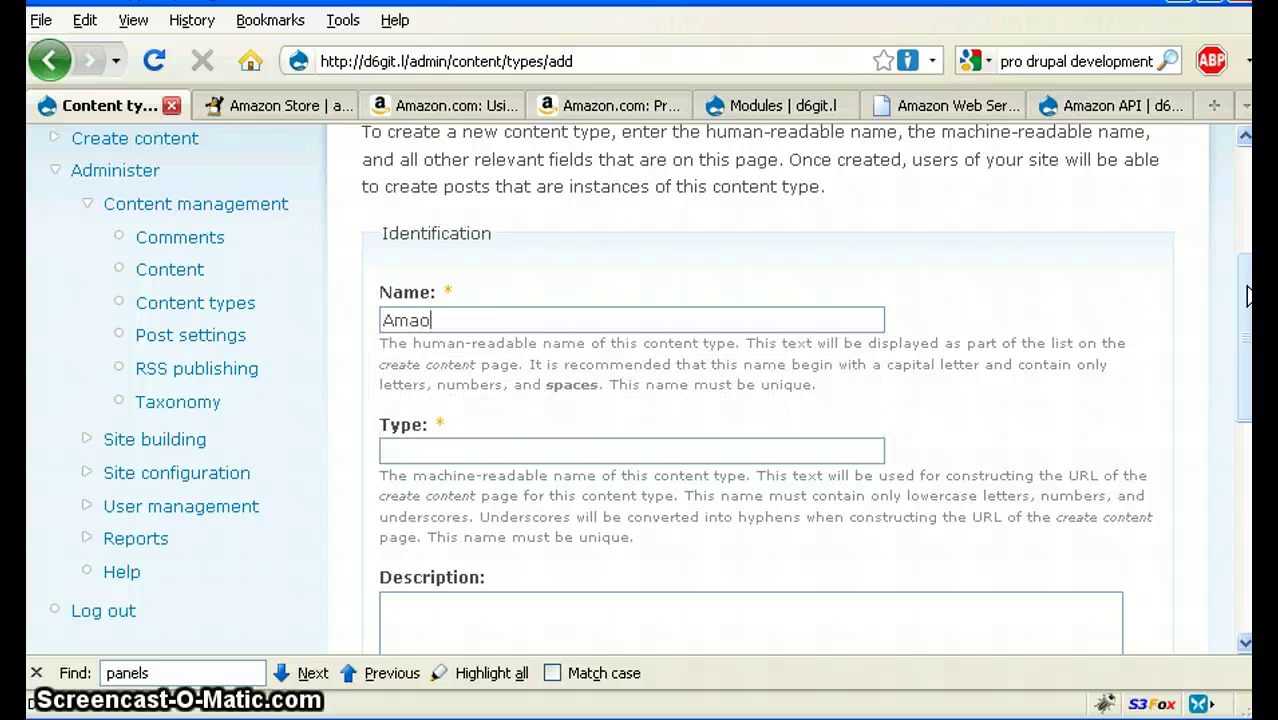
pyautogui.press('BackSpace')
pyautogui.write('zon Node')
pyautogui.press('Tab')
pyautogui.write('a')
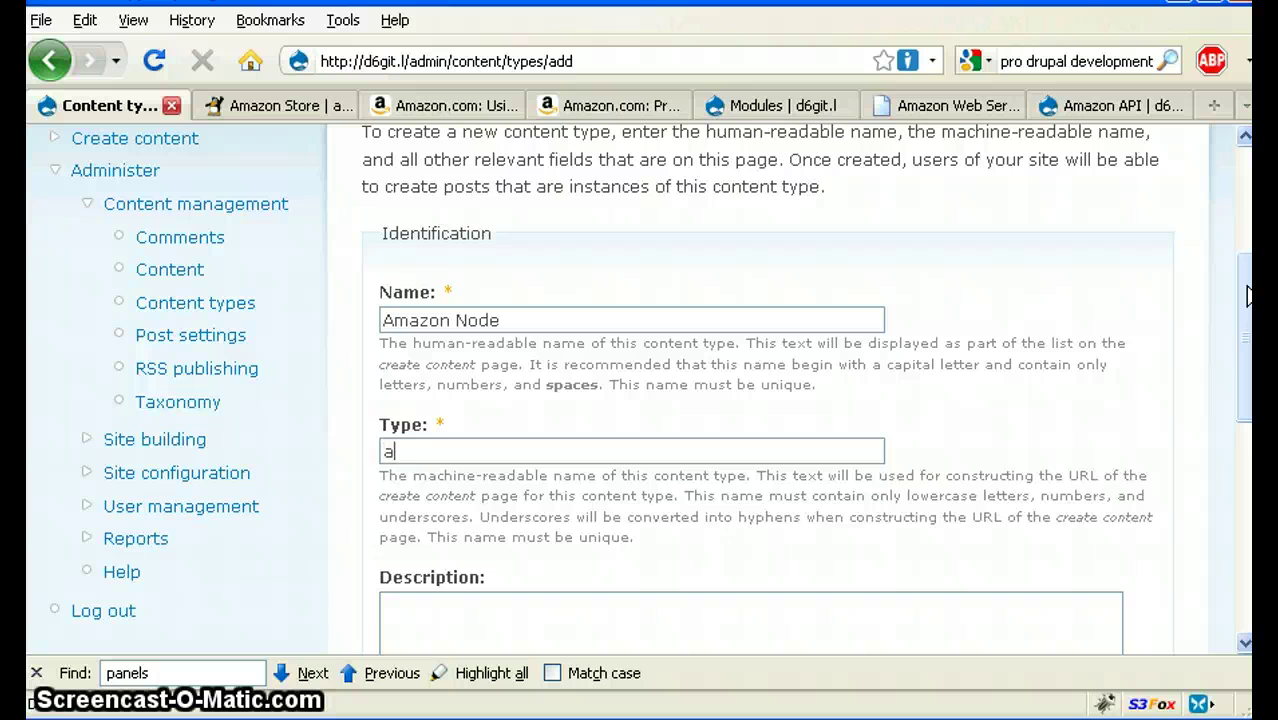
pyautogui.write('mazon_node')
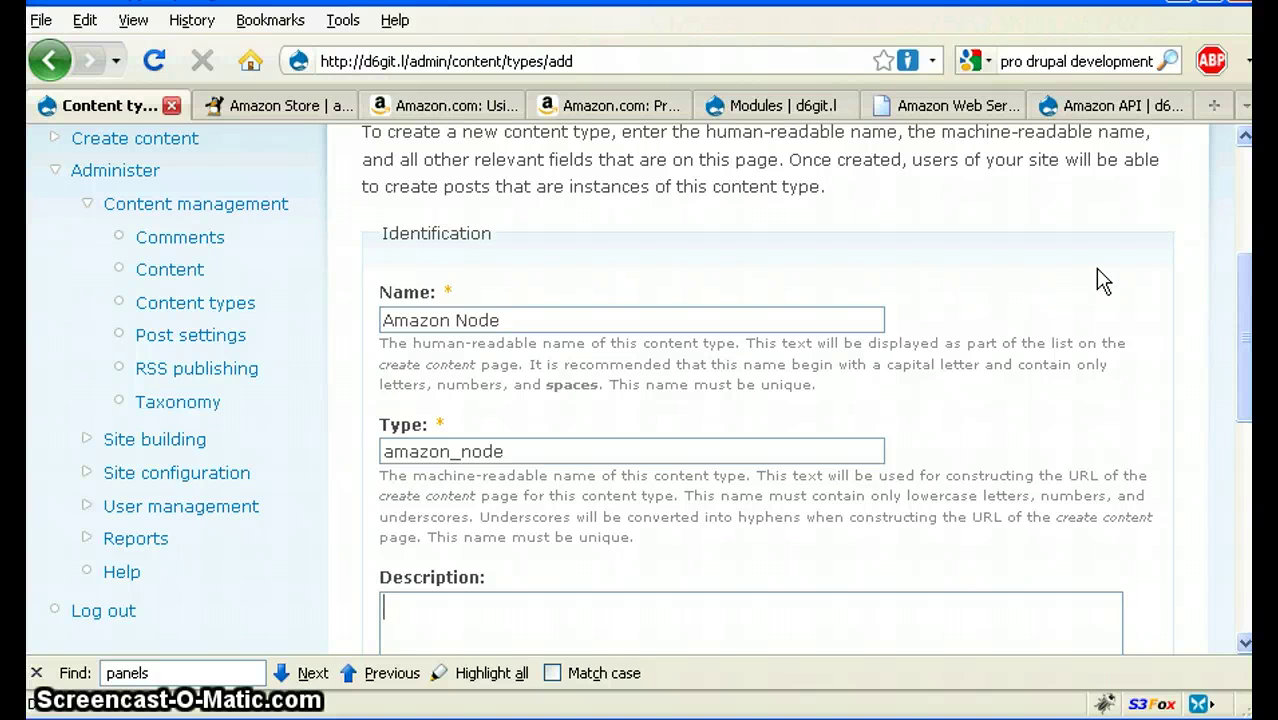
# Blank out the Body field label under Submission form settings and save the content type
pyautogui.scroll(-8, 1095, 275)
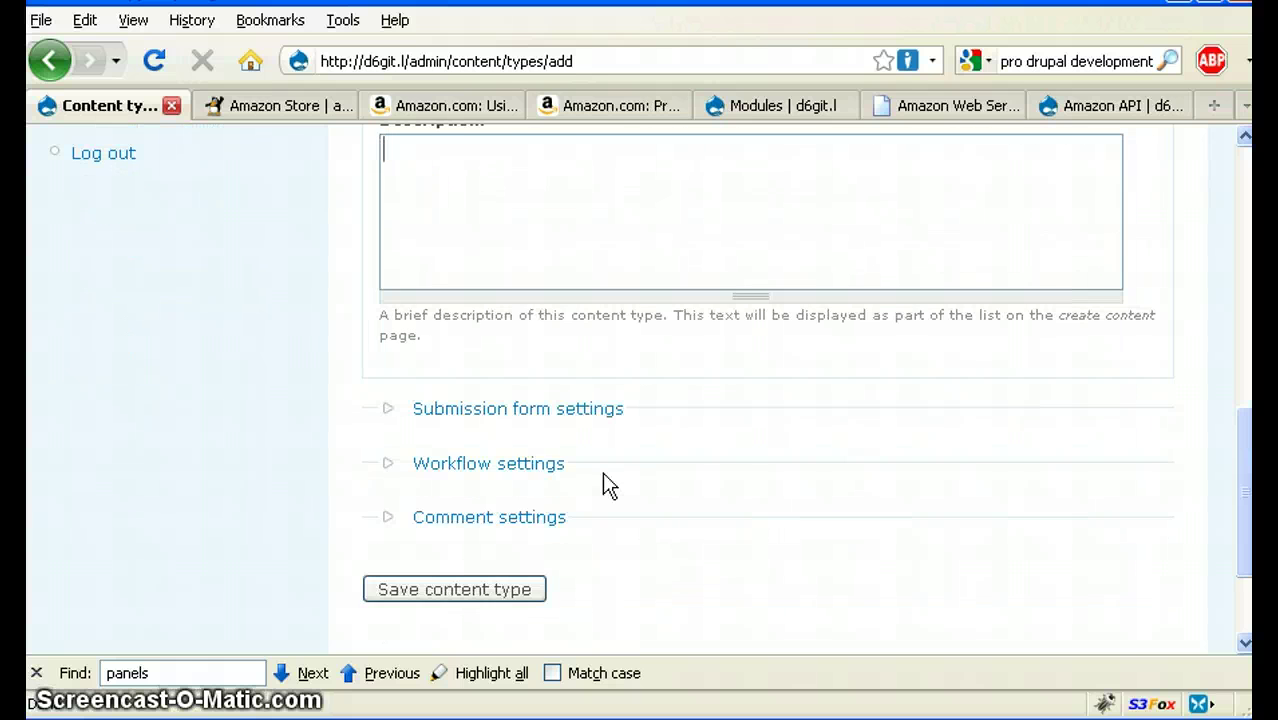
pyautogui.click(593, 410)
pyautogui.doubleClick(384, 296)
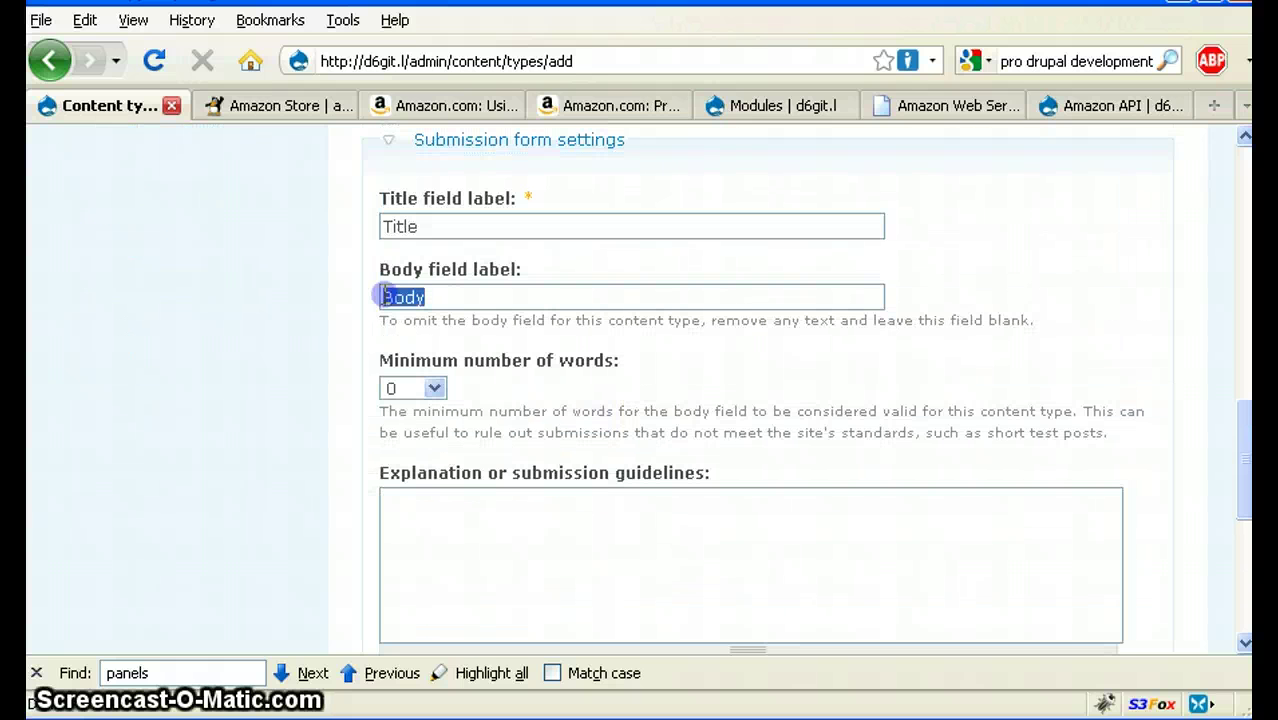
pyautogui.press('BackSpace')
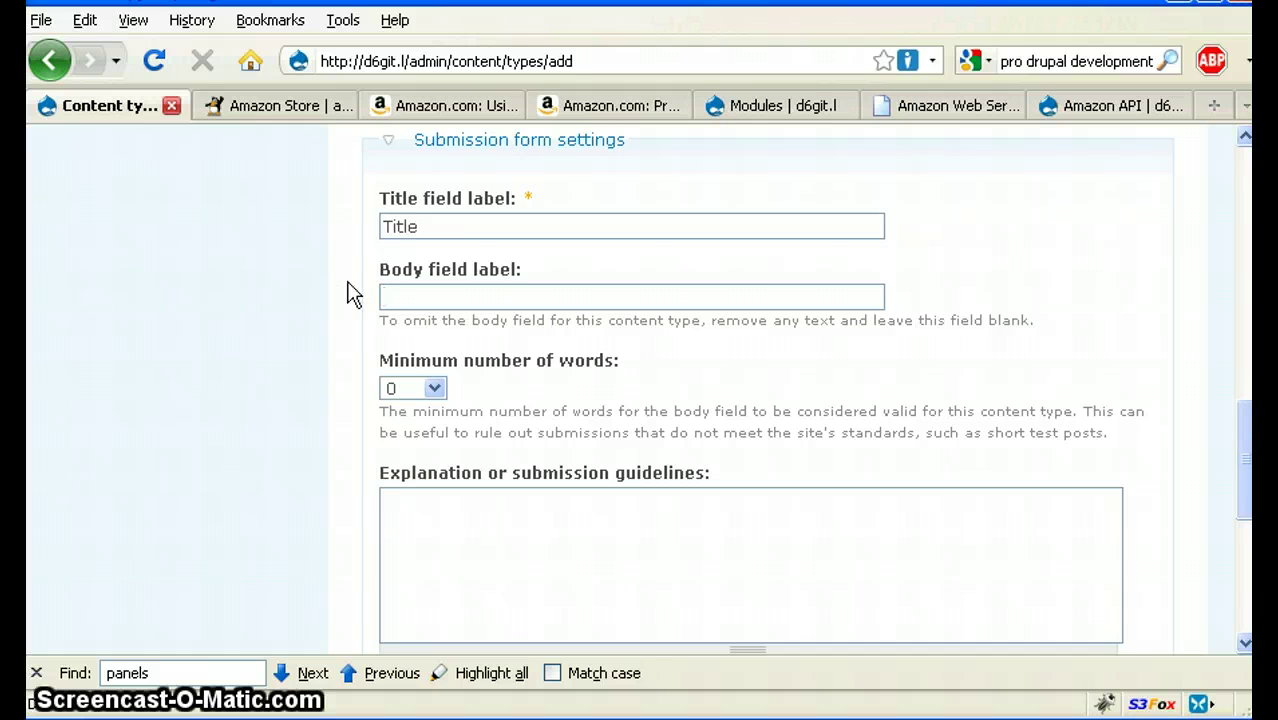
pyautogui.scroll(-5, 890, 400)
pyautogui.click(455, 505)
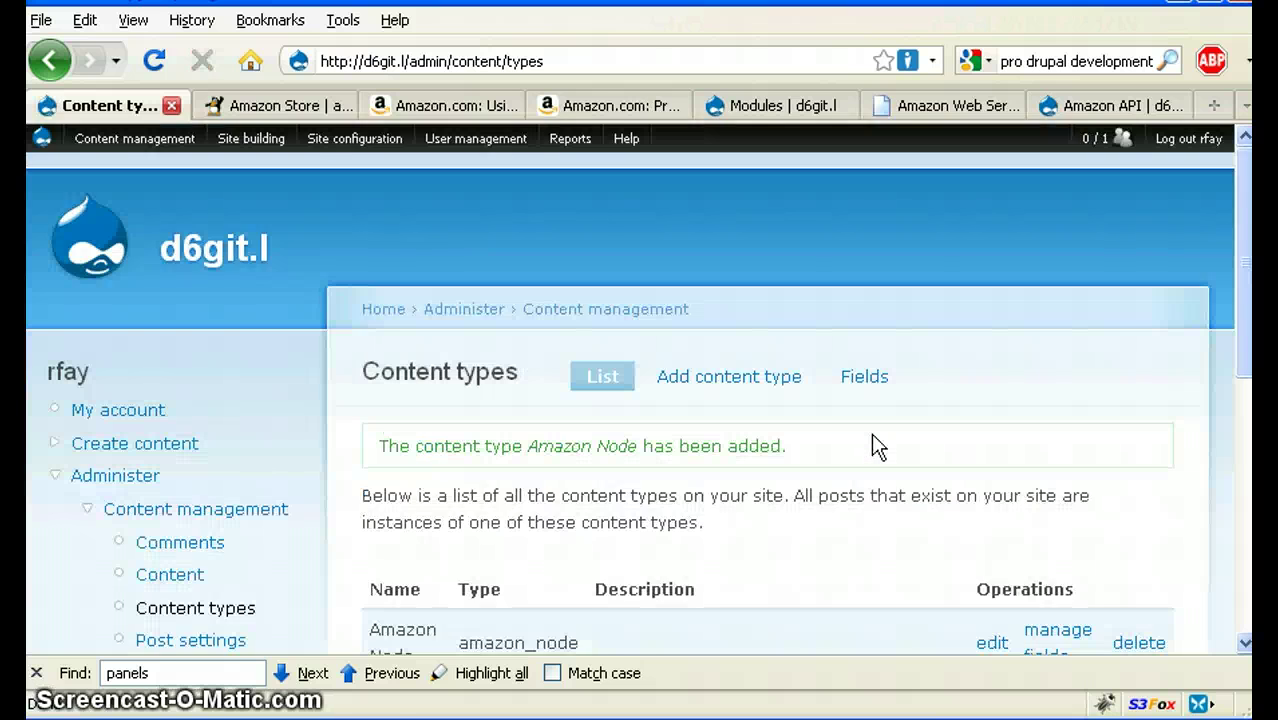
pyautogui.scroll(-3, 872, 437)
# Add an 'Amazon Item' field (amazon_item) of type Amazon item to Amazon Node
pyautogui.click(1058, 480)
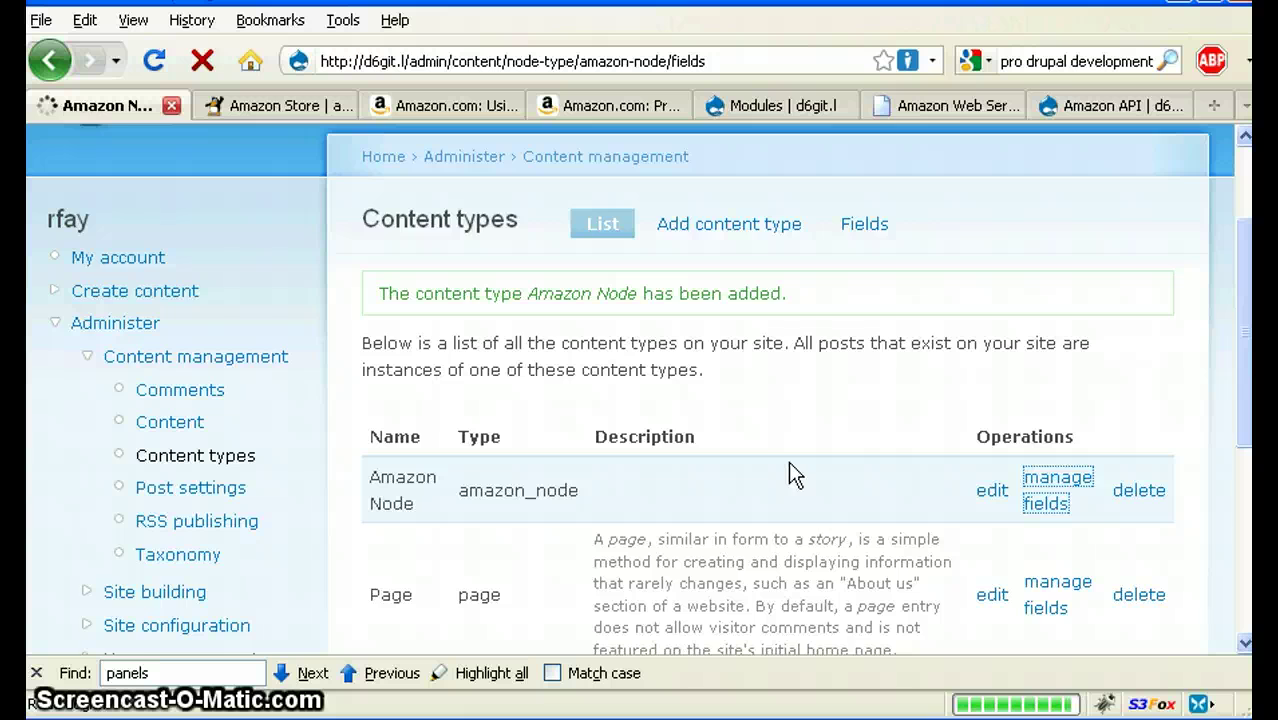
pyautogui.scroll(-9, 790, 470)
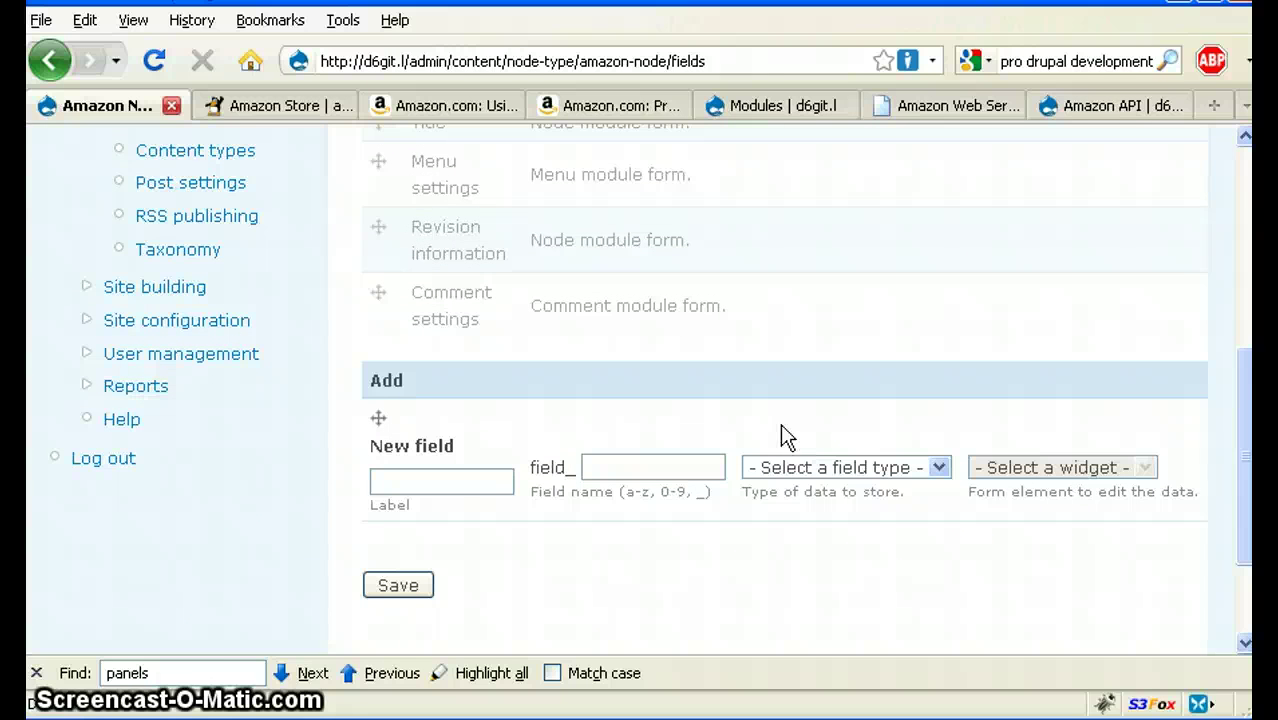
pyautogui.click(450, 491)
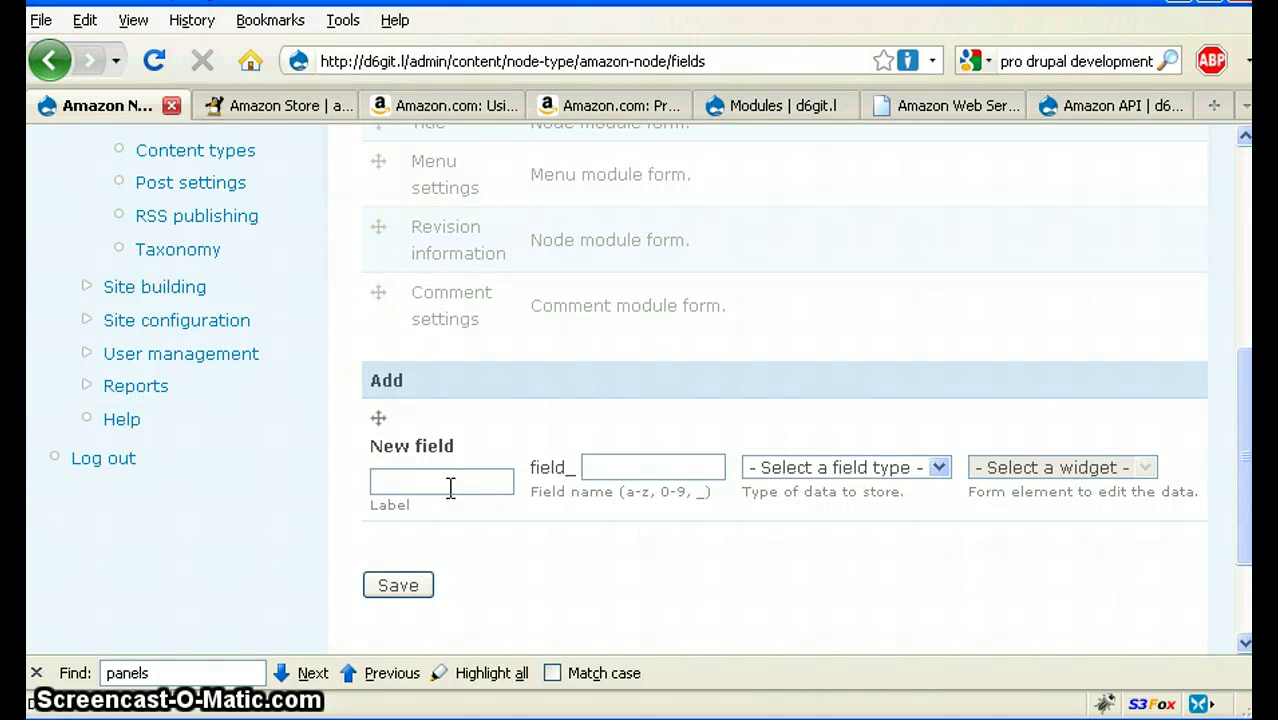
pyautogui.write('Amazon Item')
pyautogui.press('Tab')
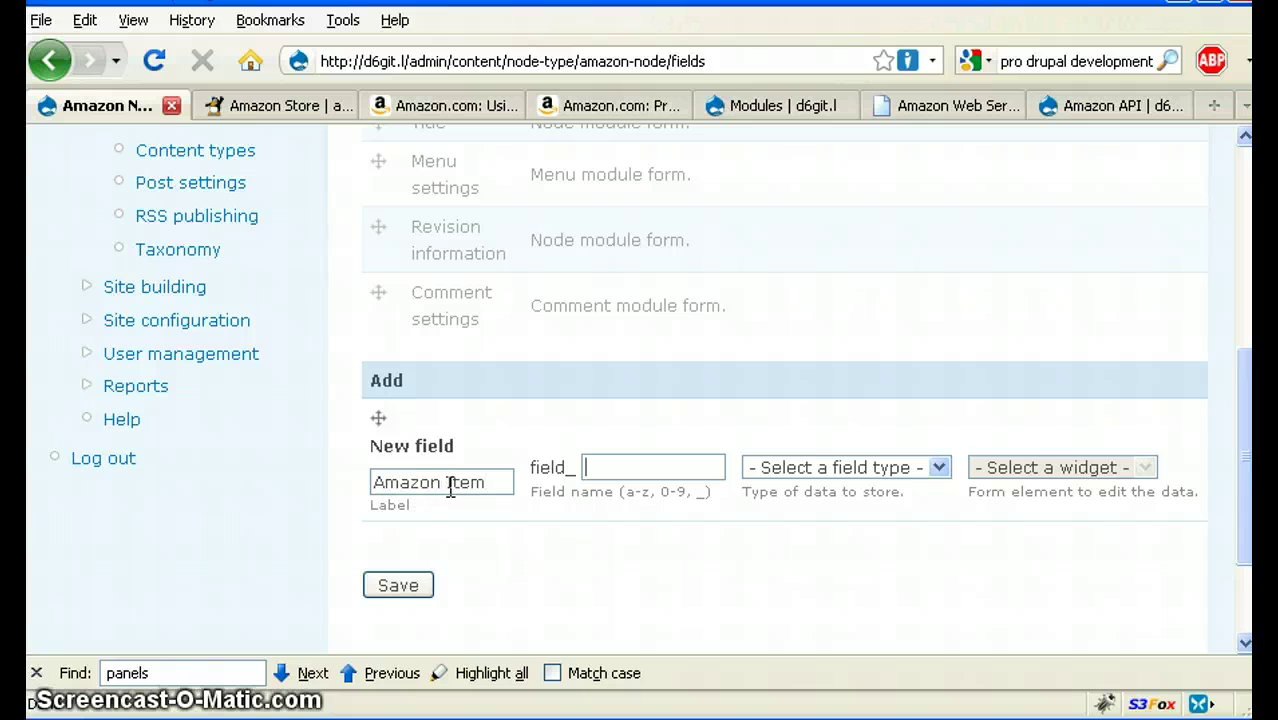
pyautogui.write('amazon_item')
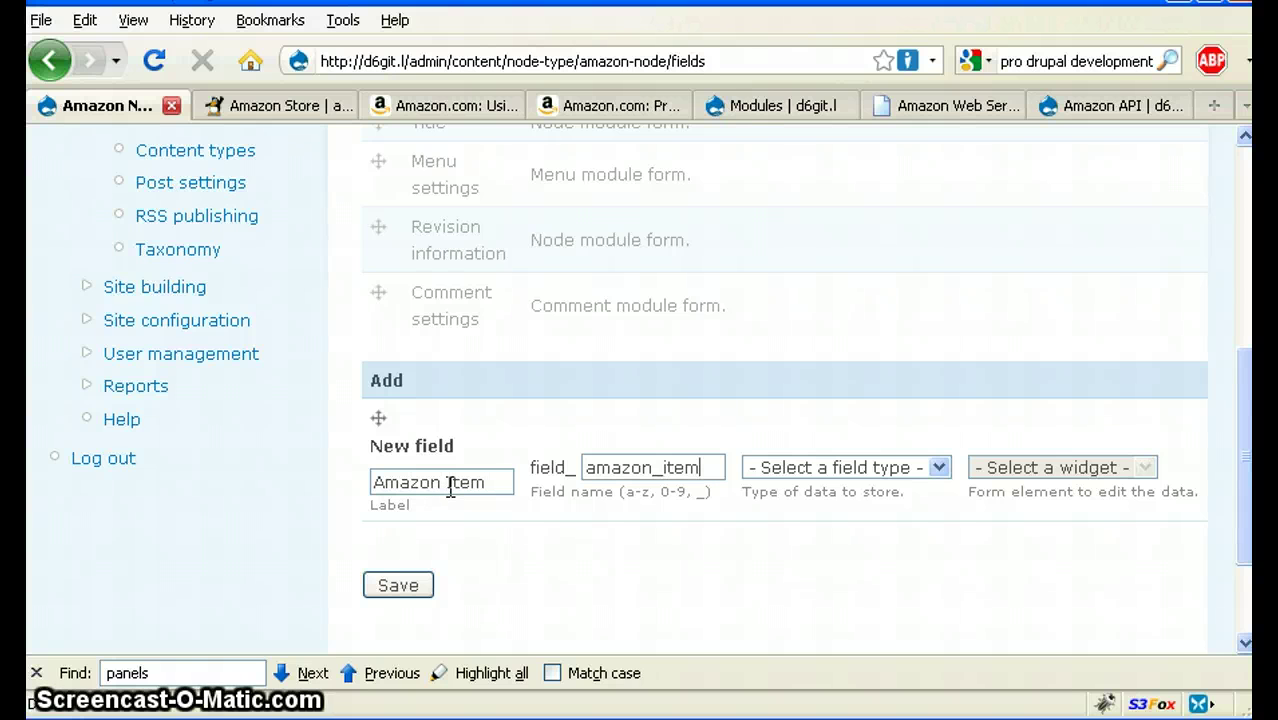
pyautogui.click(798, 472)
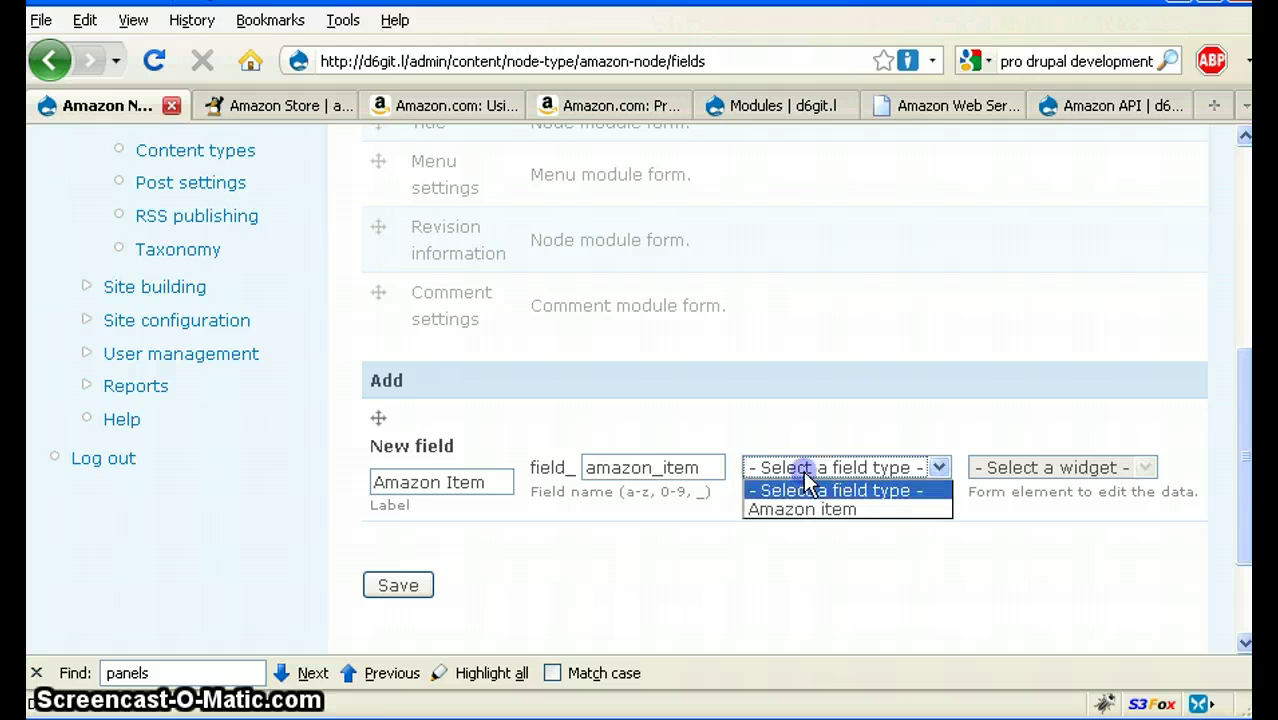
pyautogui.click(805, 506)
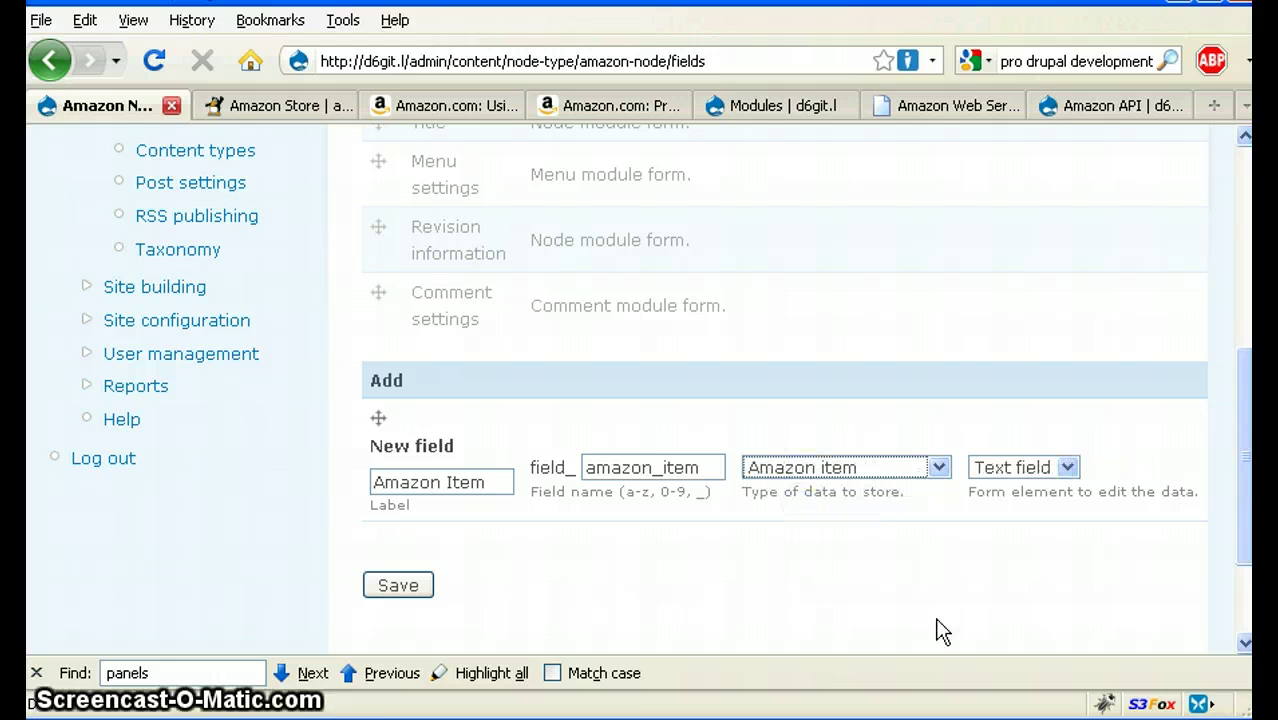
pyautogui.scroll(-3, 938, 617)
pyautogui.click(396, 433)
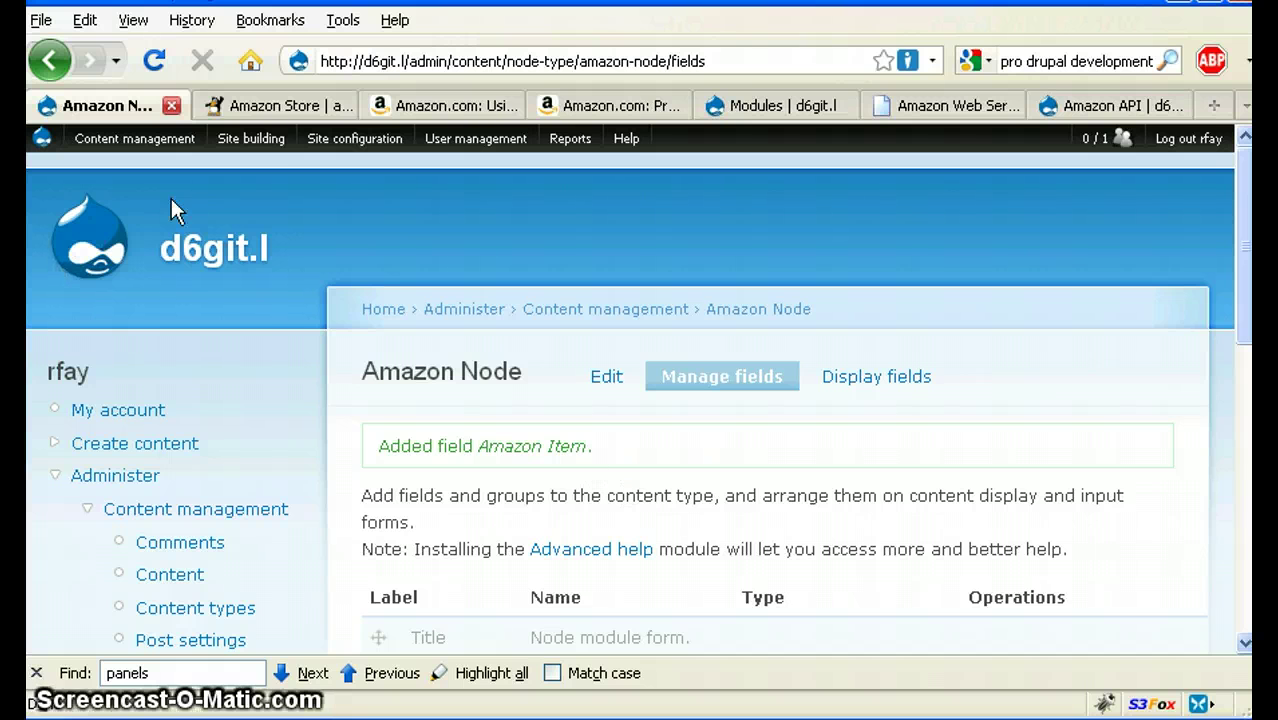
# On a new Create Amazon Node form, enter 'Using Drupal' as the title
pyautogui.moveTo(175, 158)
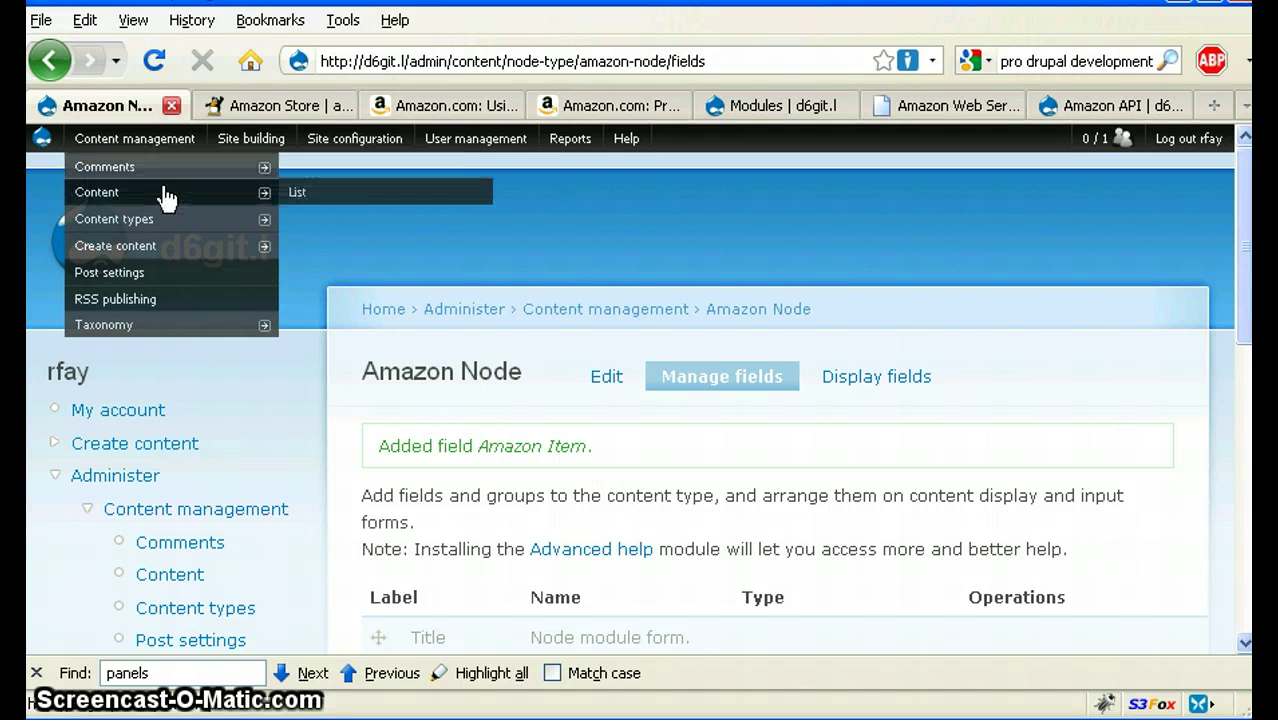
pyautogui.moveTo(157, 250)
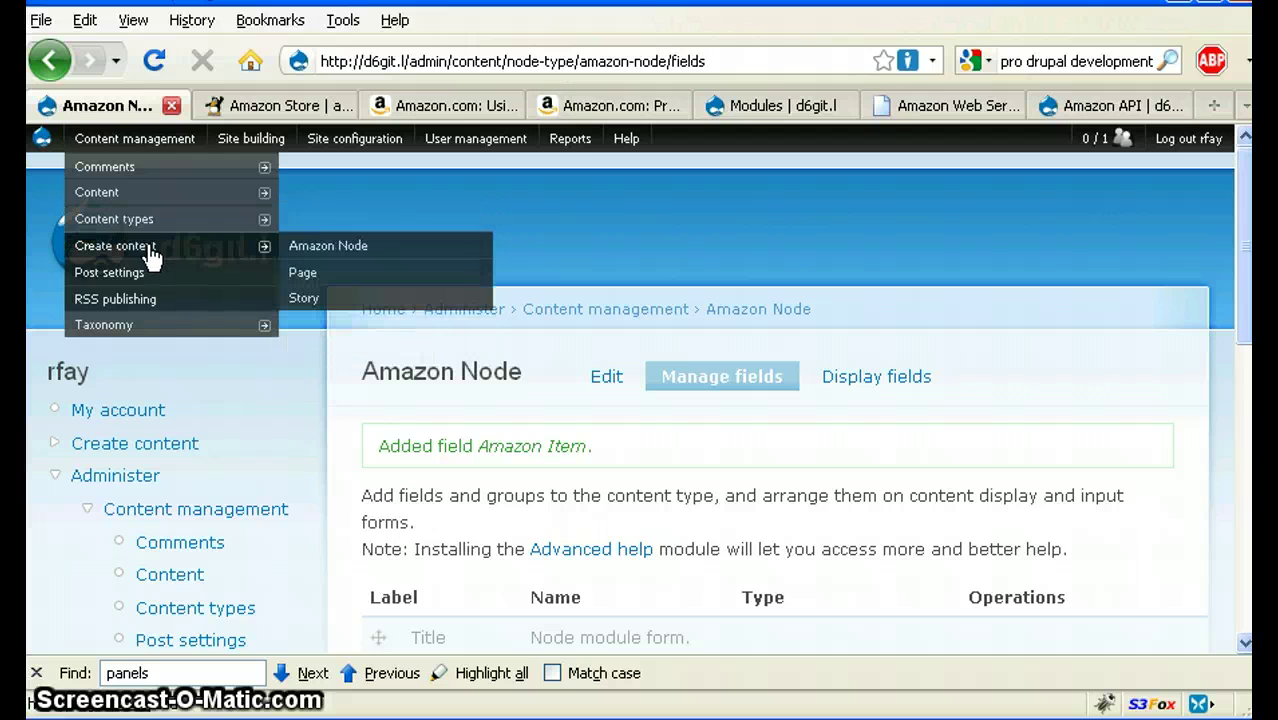
pyautogui.click(328, 255)
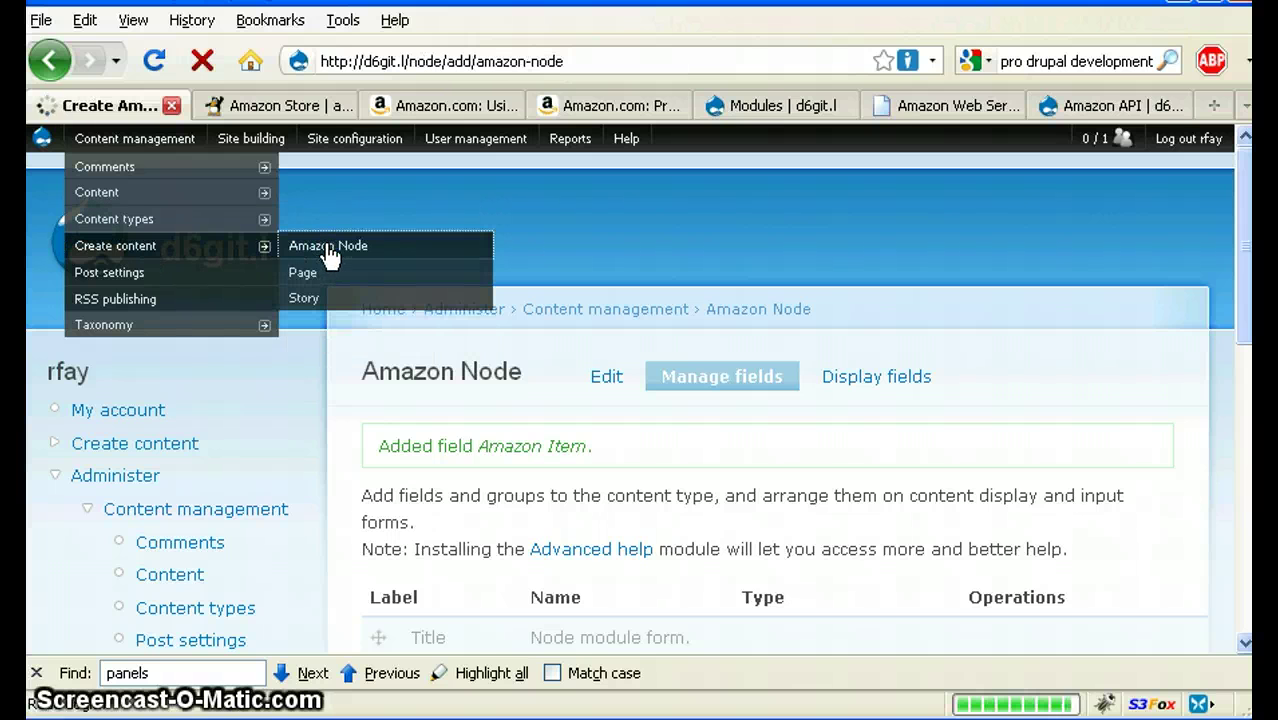
pyautogui.scroll(-1, 791, 410)
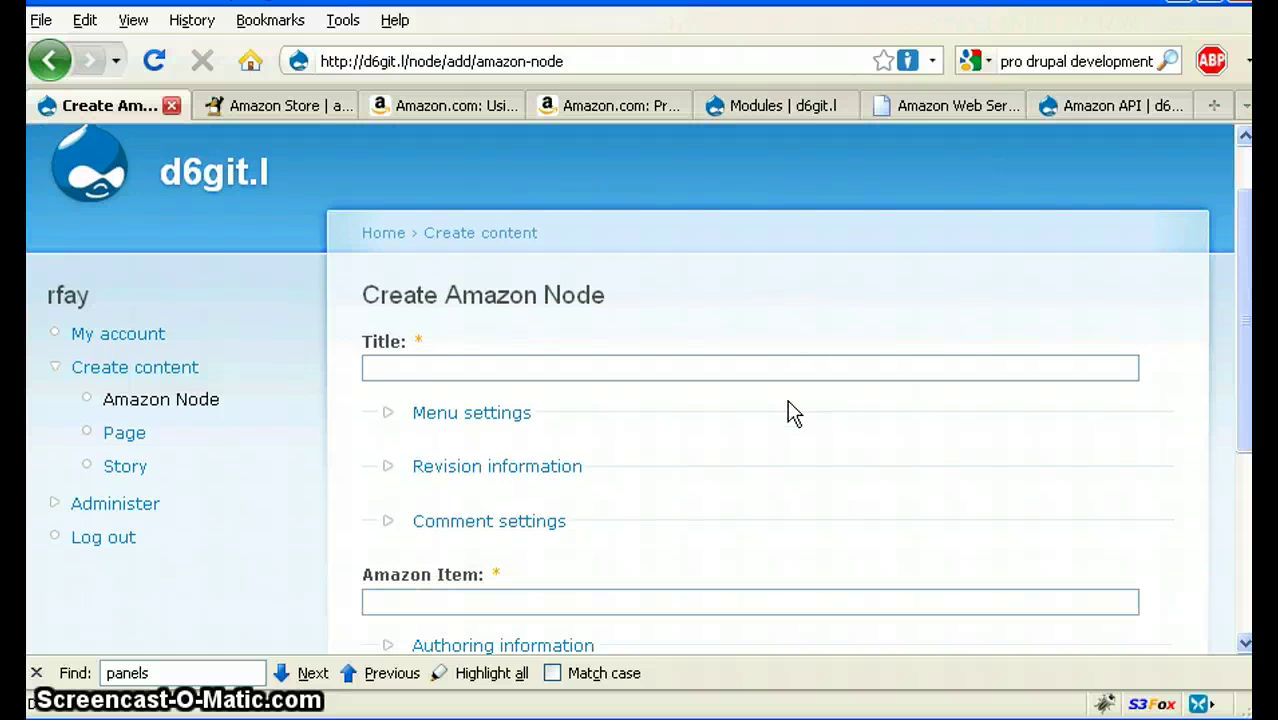
pyautogui.click(665, 370)
pyautogui.write('Us')
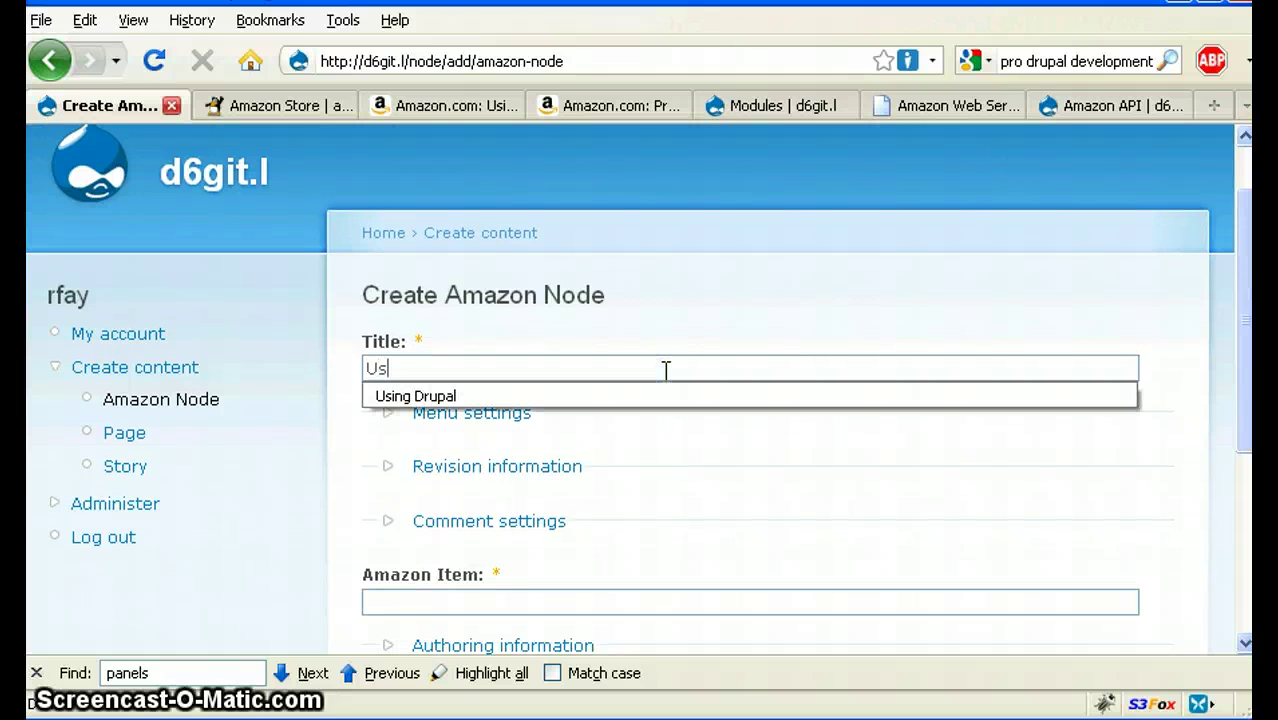
pyautogui.write('ing Drupal')
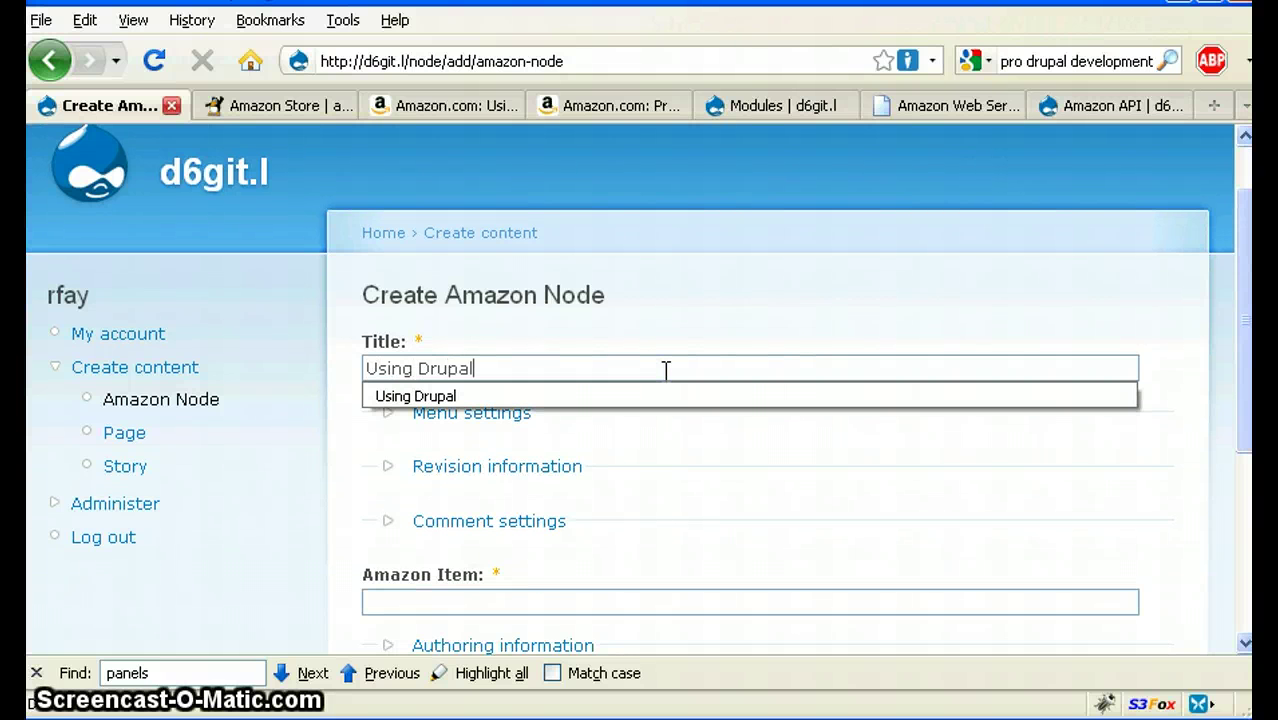
pyautogui.press('Tab')
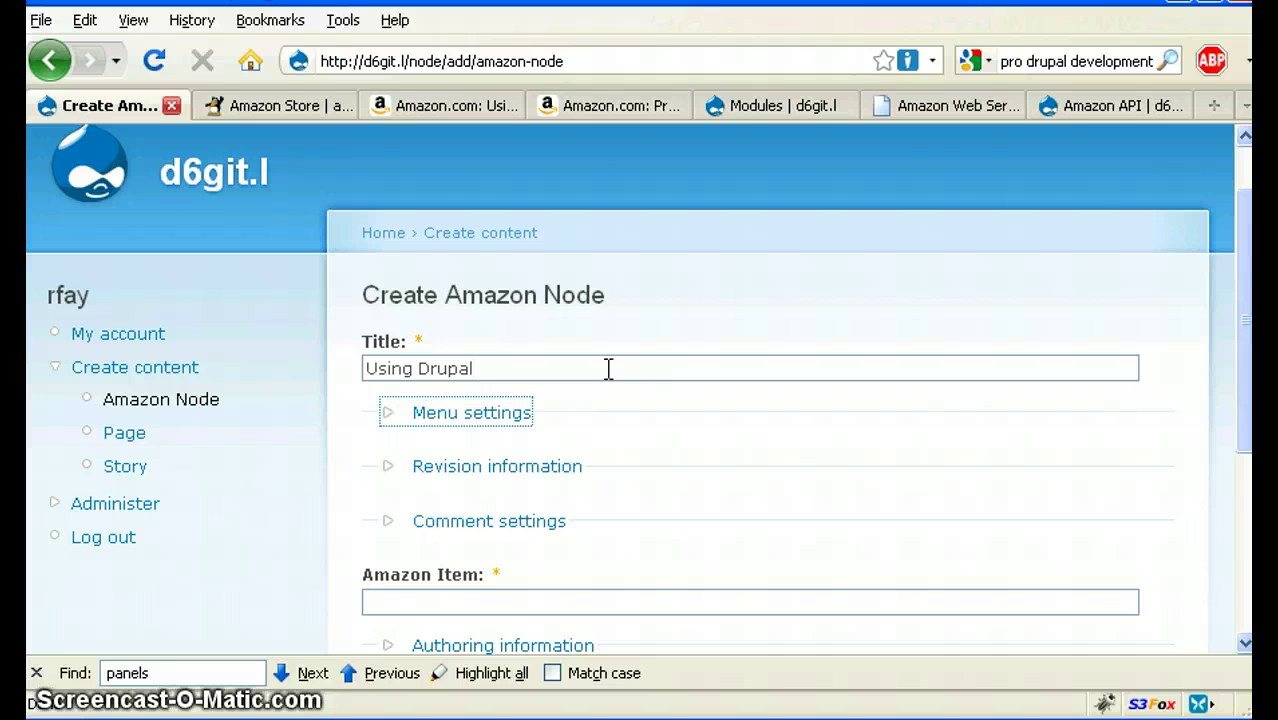
pyautogui.click(465, 106)
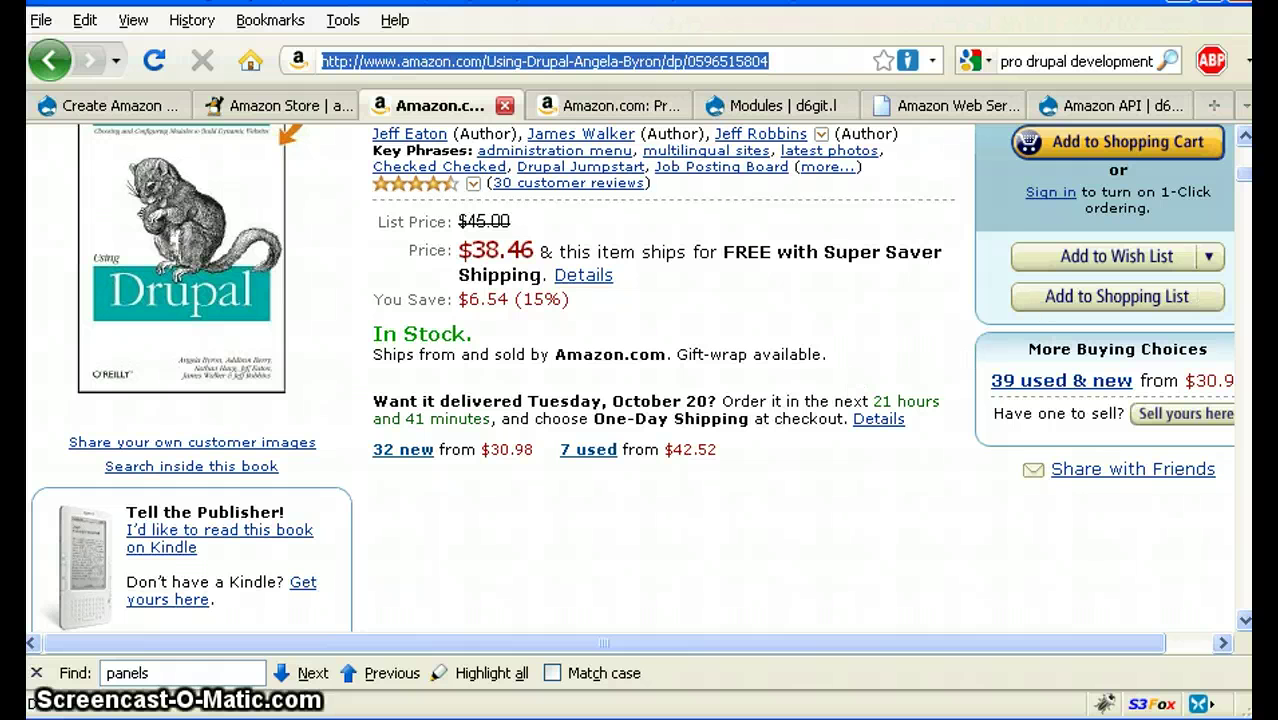
pyautogui.click(1245, 142)
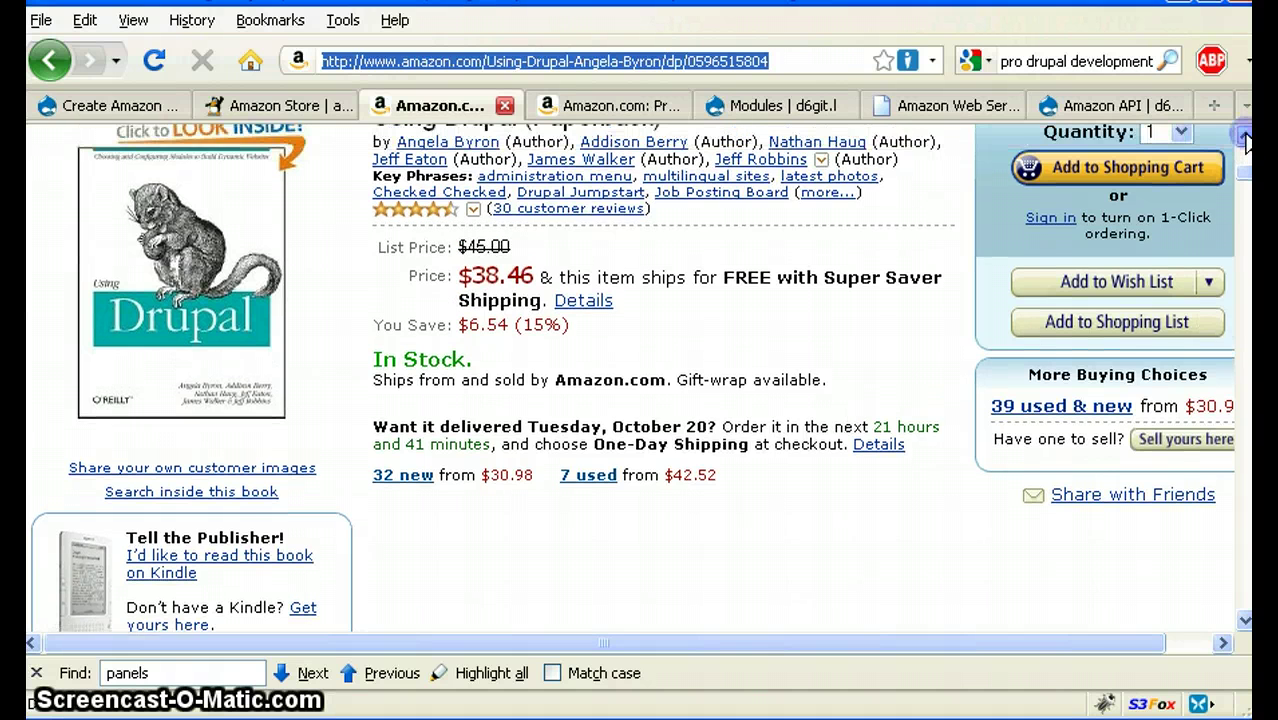
pyautogui.click(1245, 142)
pyautogui.scroll(-8, 884, 419)
pyautogui.scroll(-20, 870, 392)
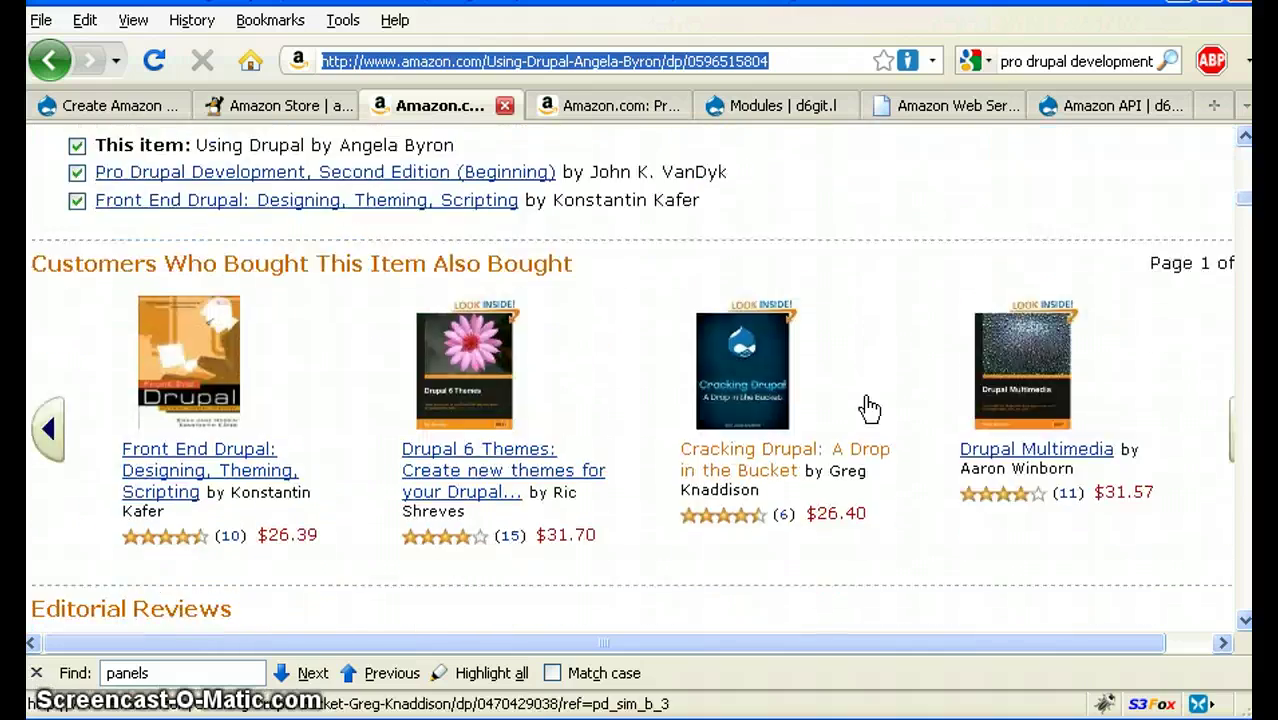
pyautogui.scroll(-15, 578, 426)
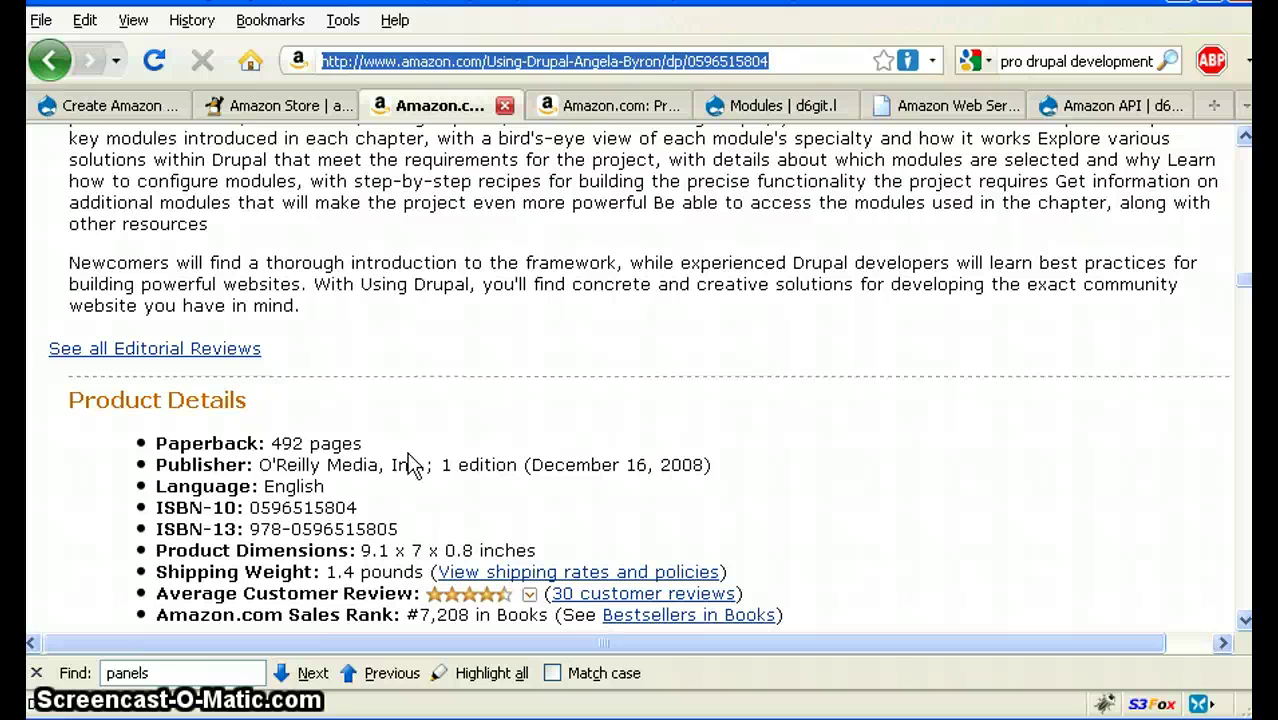
pyautogui.click(295, 495)
pyautogui.doubleClick(298, 507)
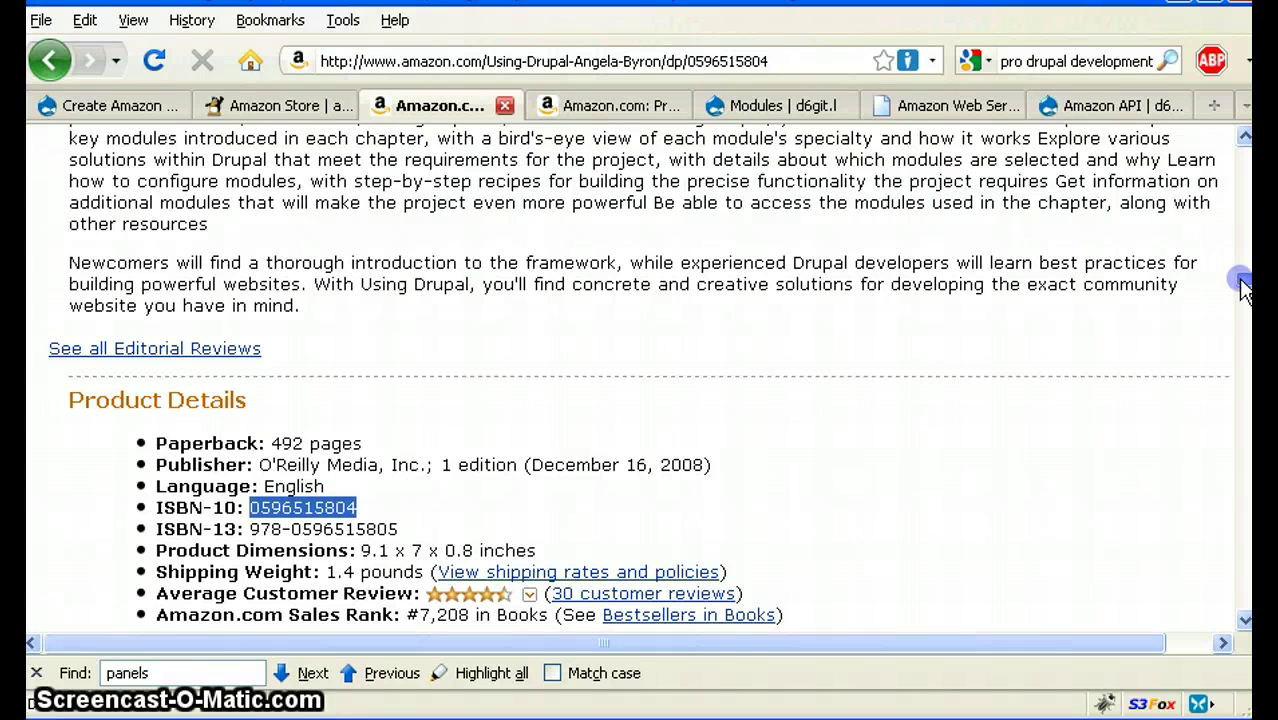
pyautogui.moveTo(1244, 288); pyautogui.dragTo(1244, 145)
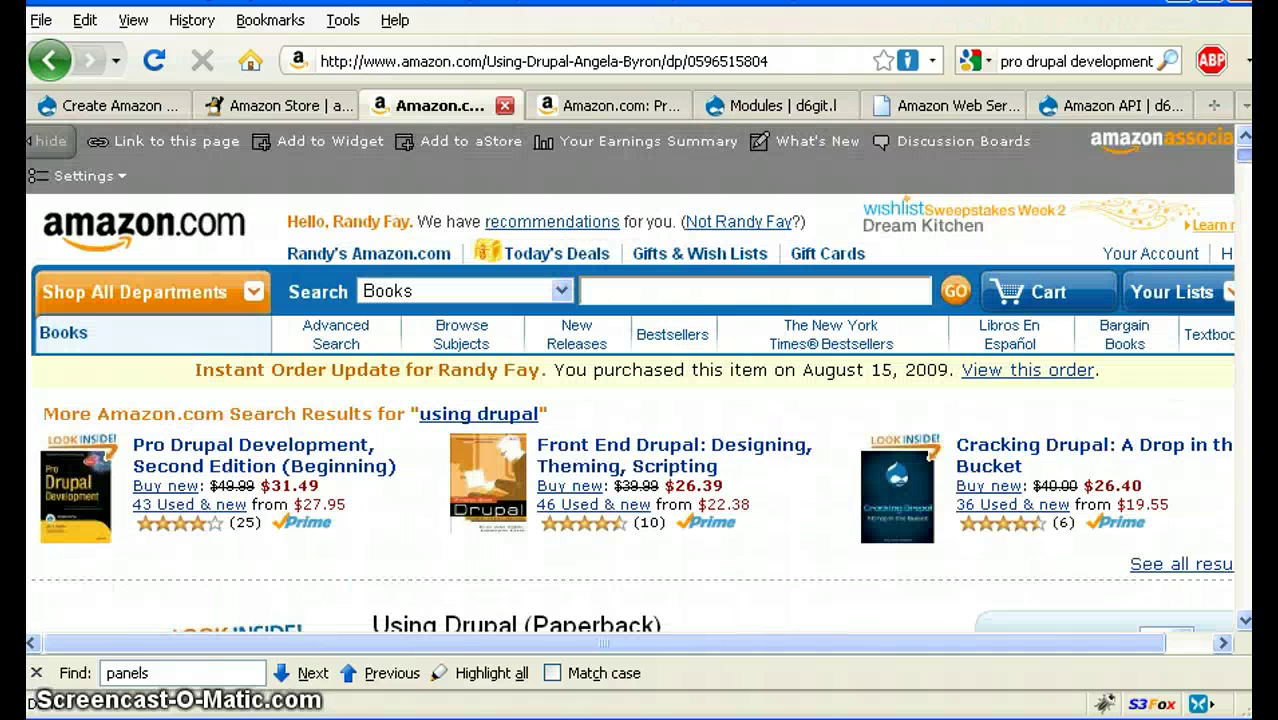
pyautogui.doubleClick(714, 62)
pyautogui.hotkey('ctrl', 'c')
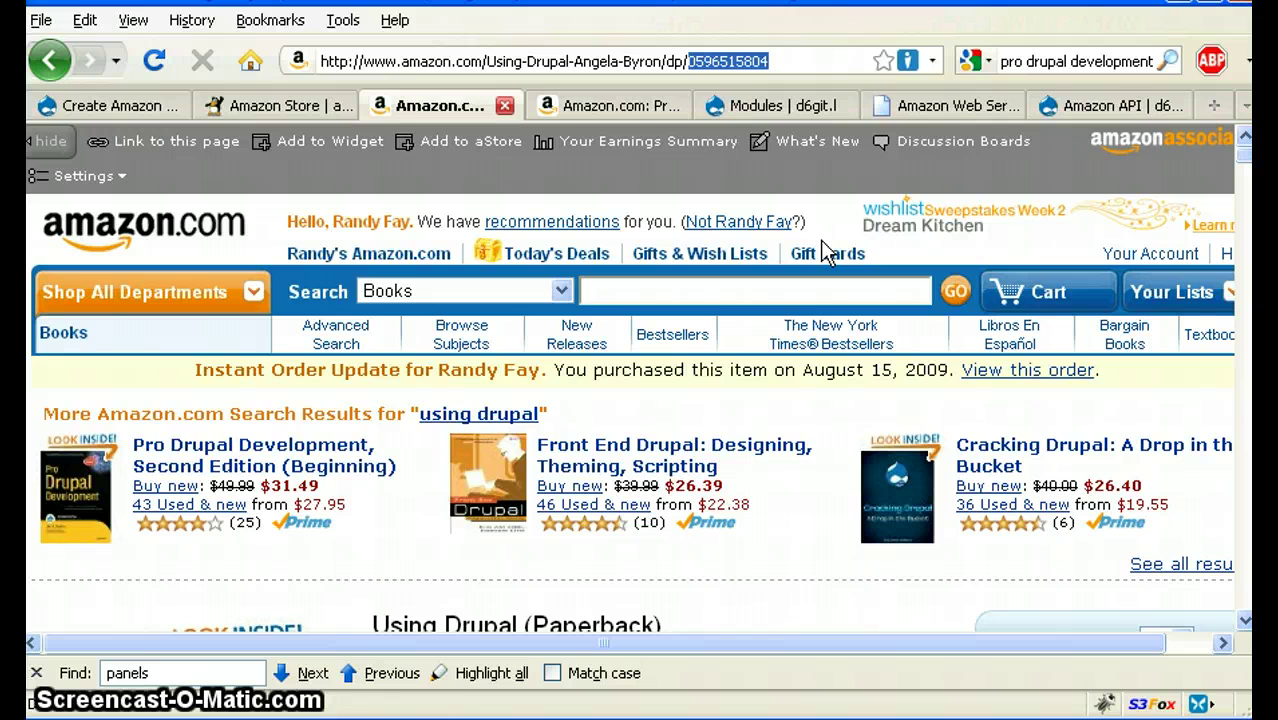
pyautogui.click(85, 107)
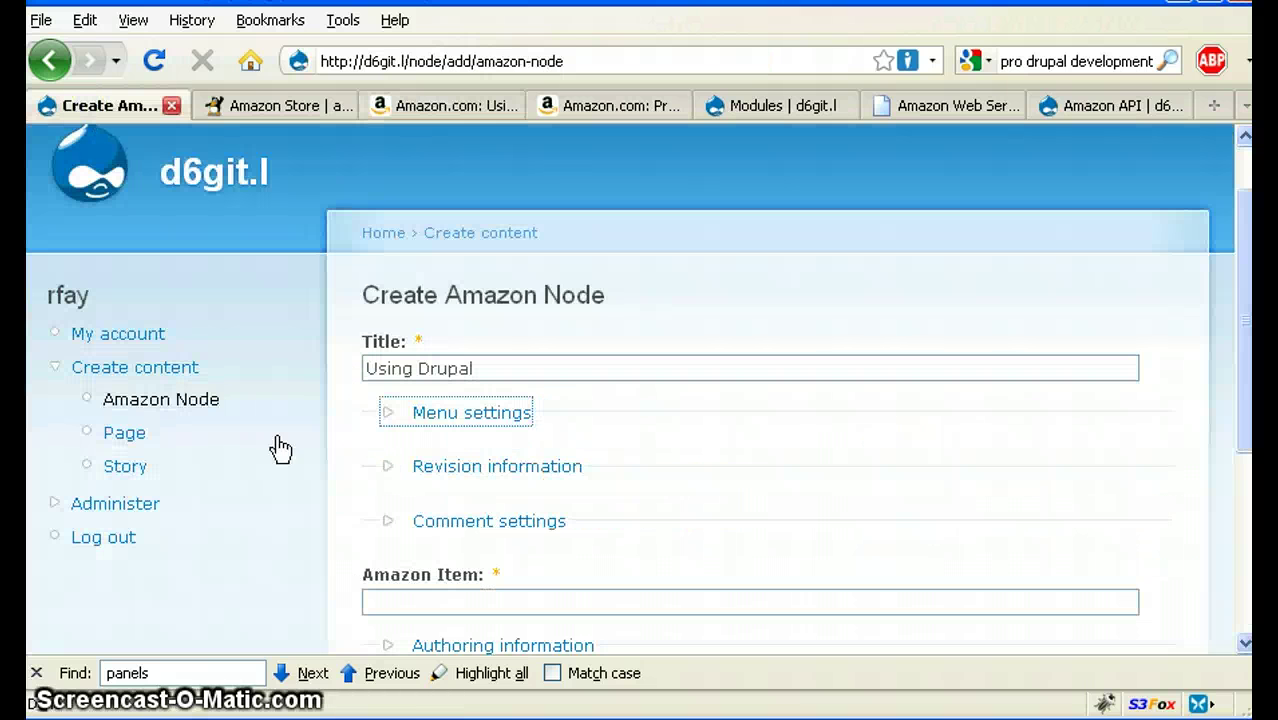
pyautogui.click(420, 598)
pyautogui.hotkey('ctrl', 'v')
pyautogui.scroll(-6, 700, 540)
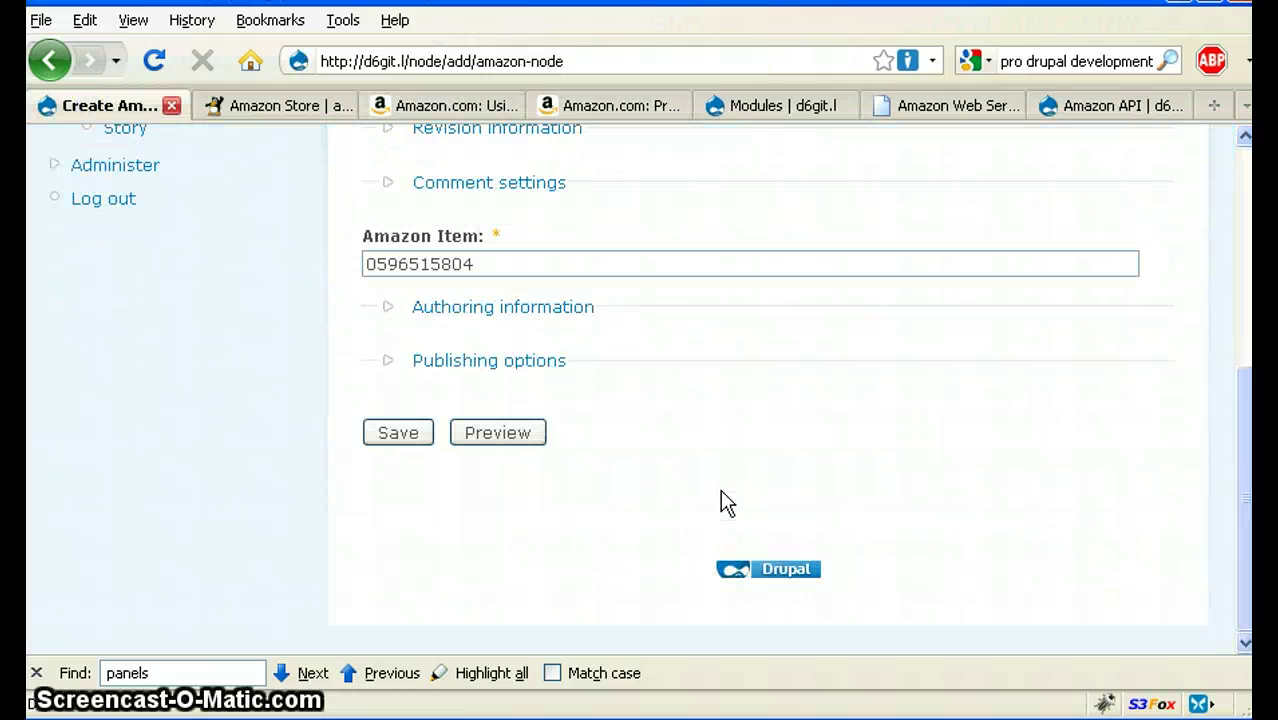
pyautogui.click(417, 435)
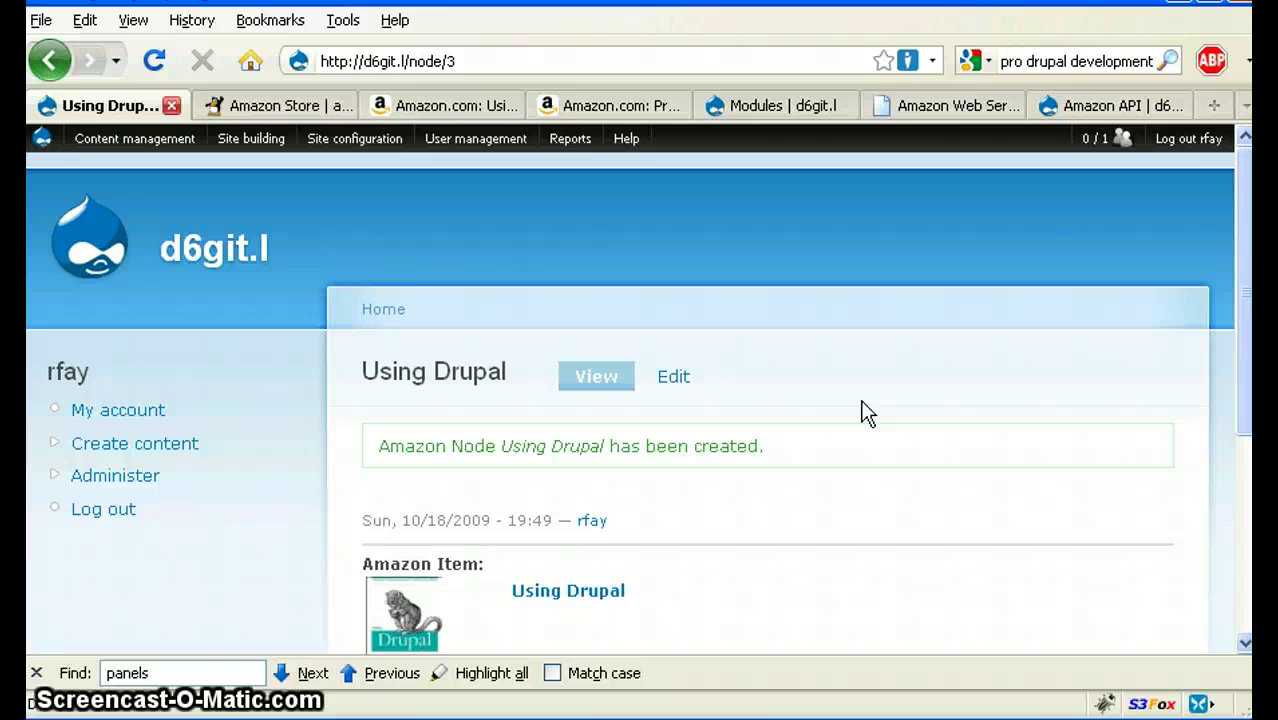
pyautogui.scroll(-3, 866, 413)
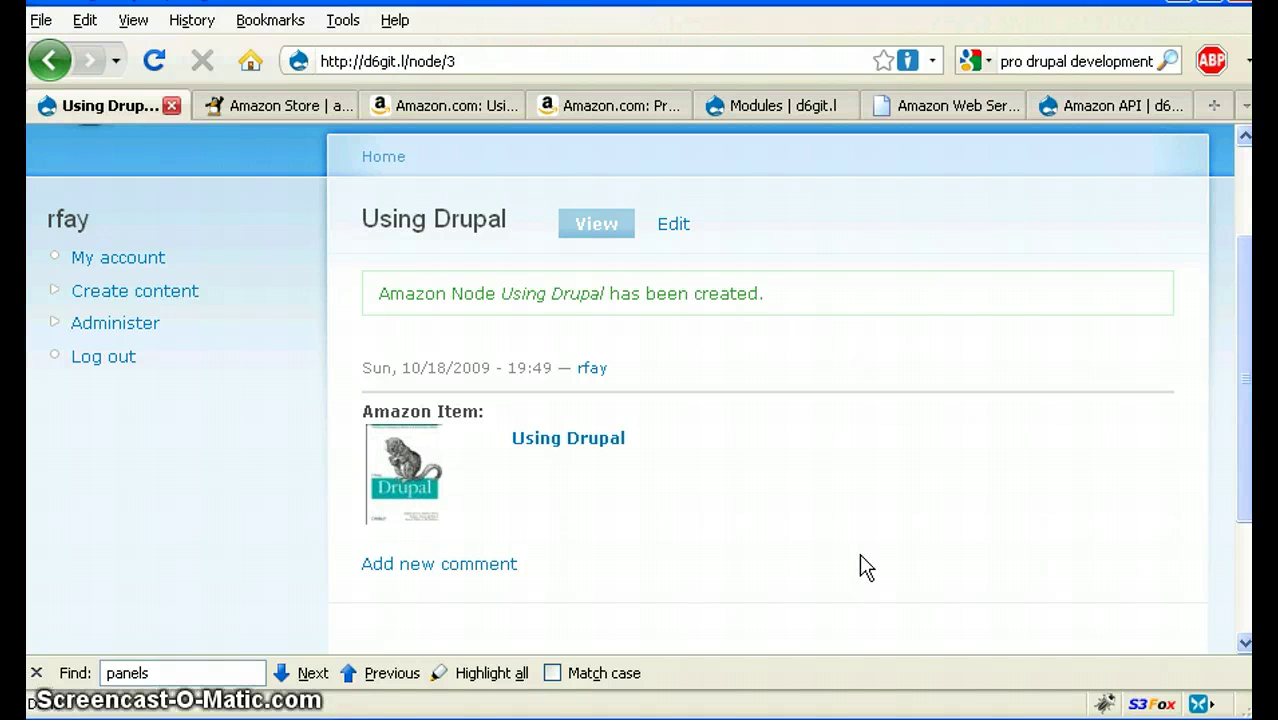
pyautogui.scroll(3, 860, 558)
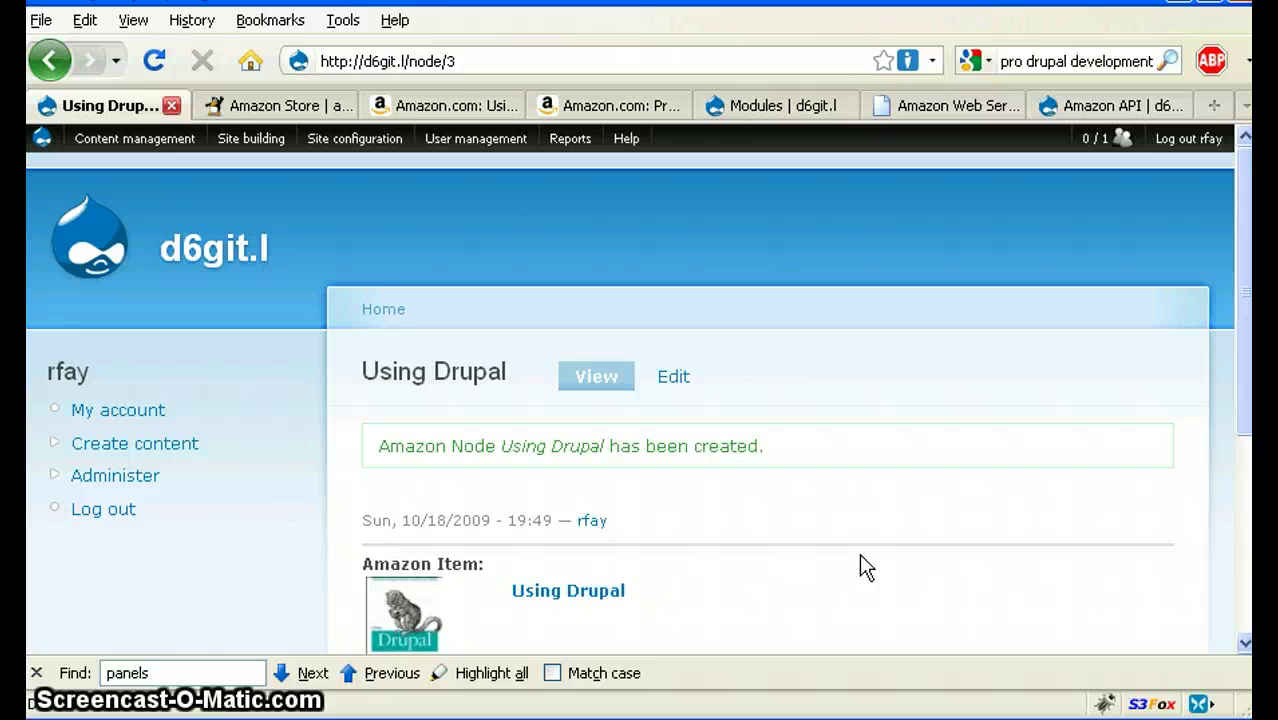
# Start a new Amazon Node titled 'Pro Drupal Development'
pyautogui.moveTo(150, 142)
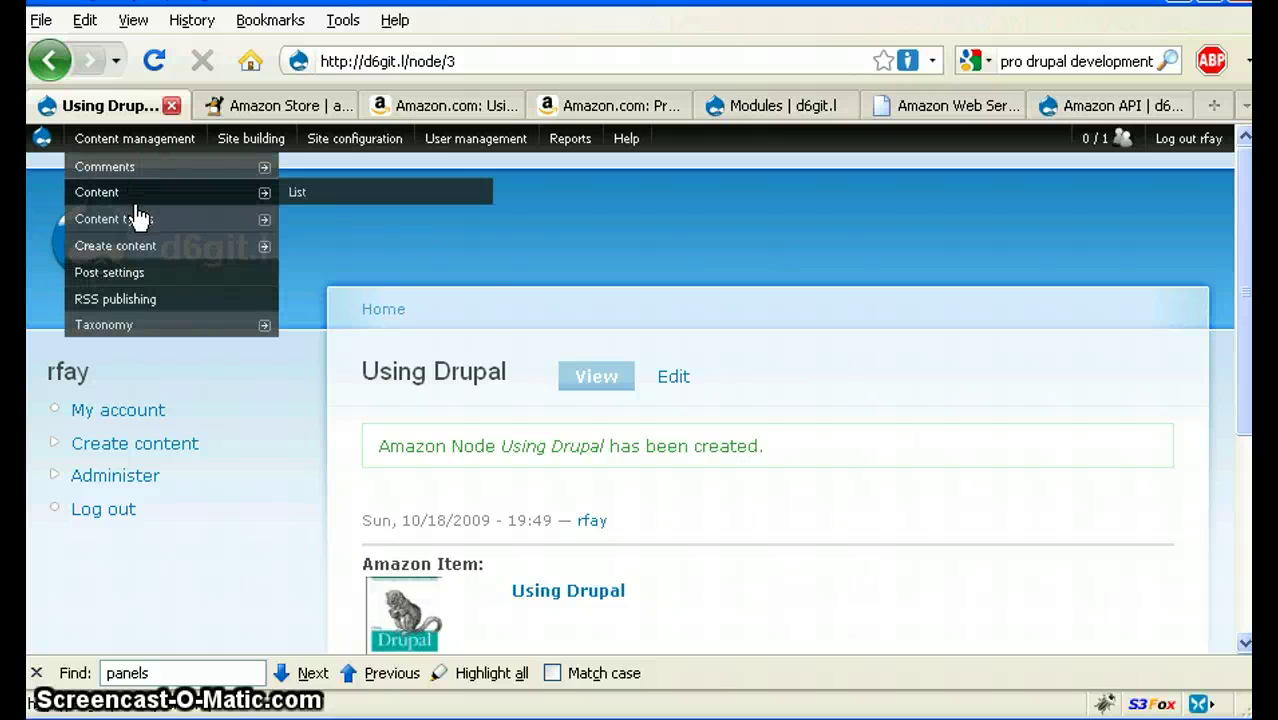
pyautogui.moveTo(137, 248)
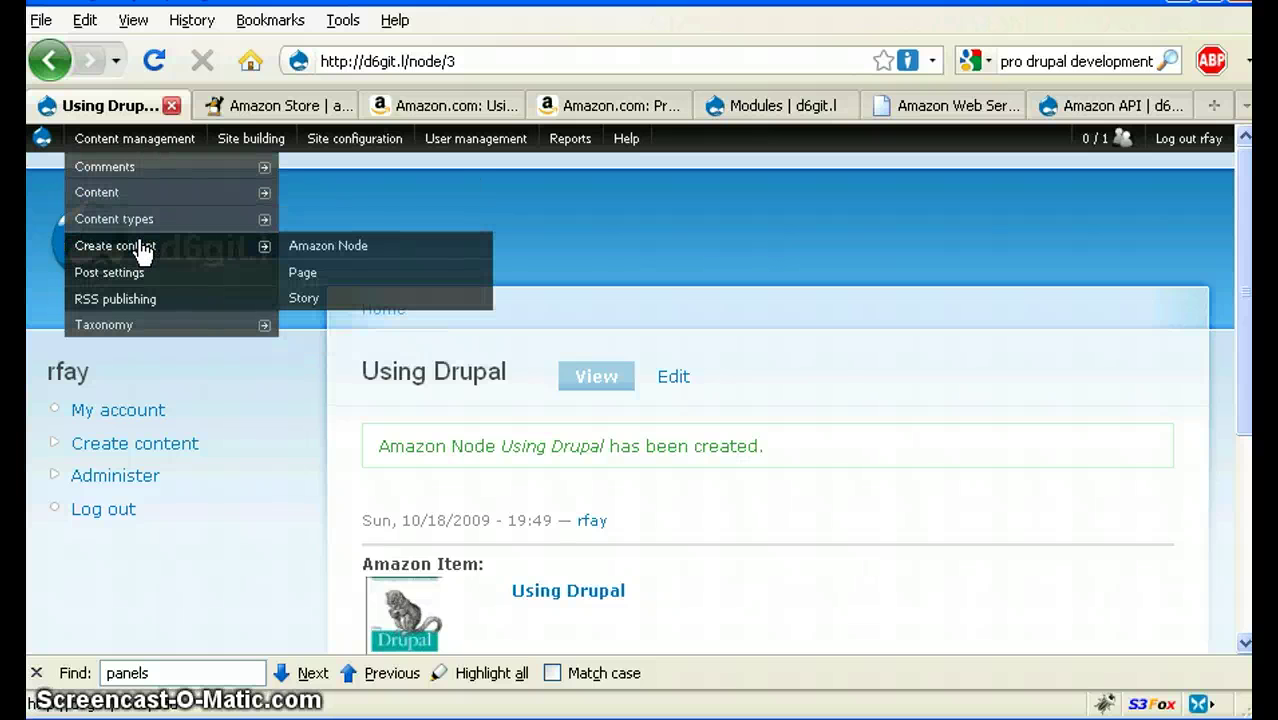
pyautogui.click(307, 250)
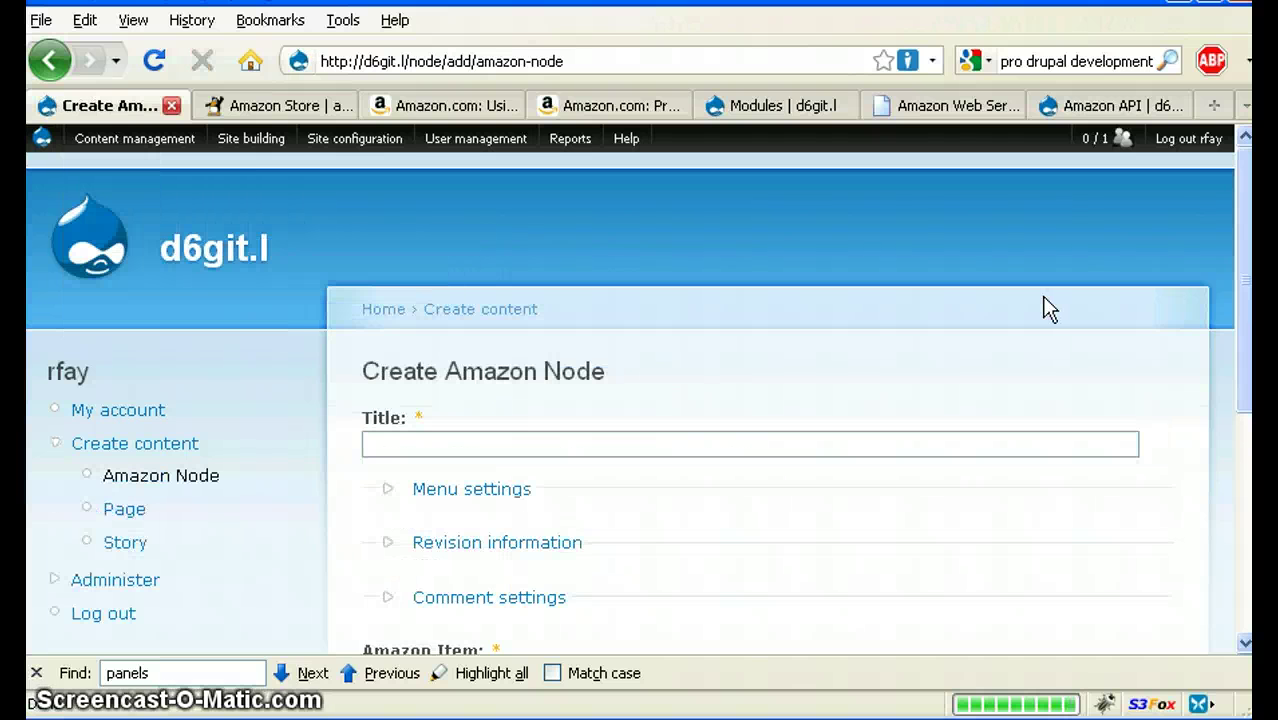
pyautogui.click(604, 440)
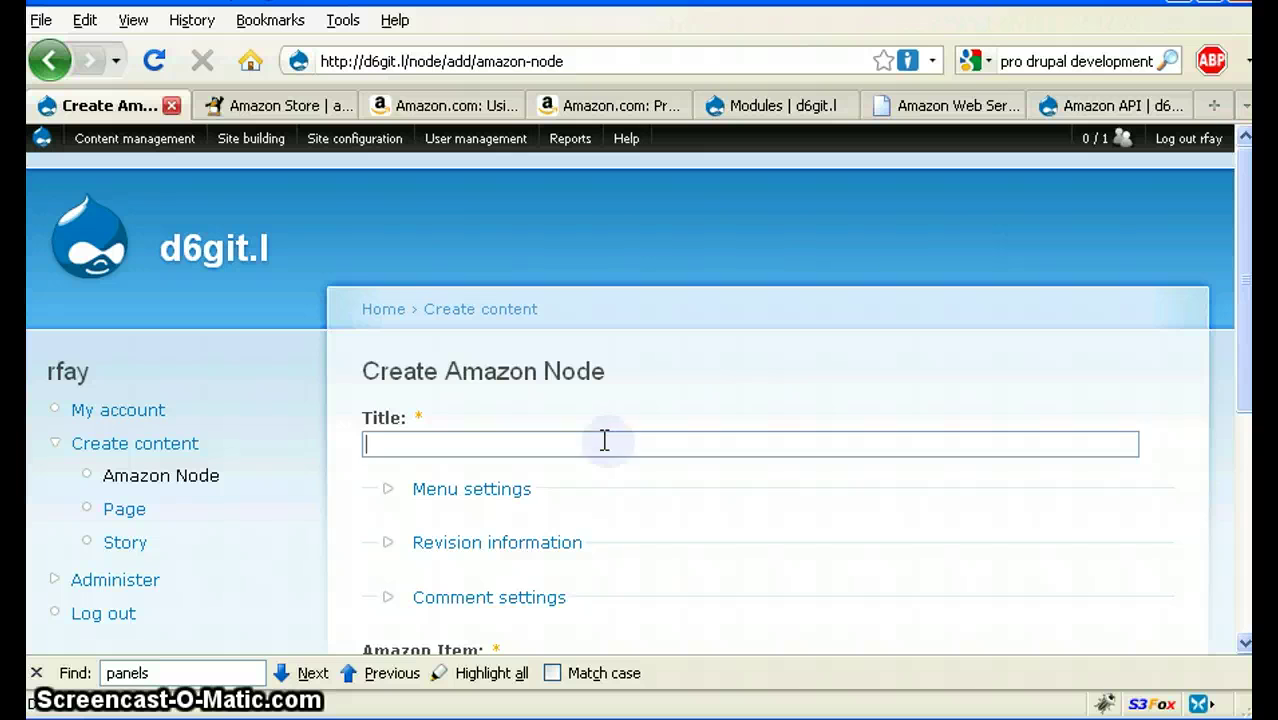
pyautogui.write('Pro')
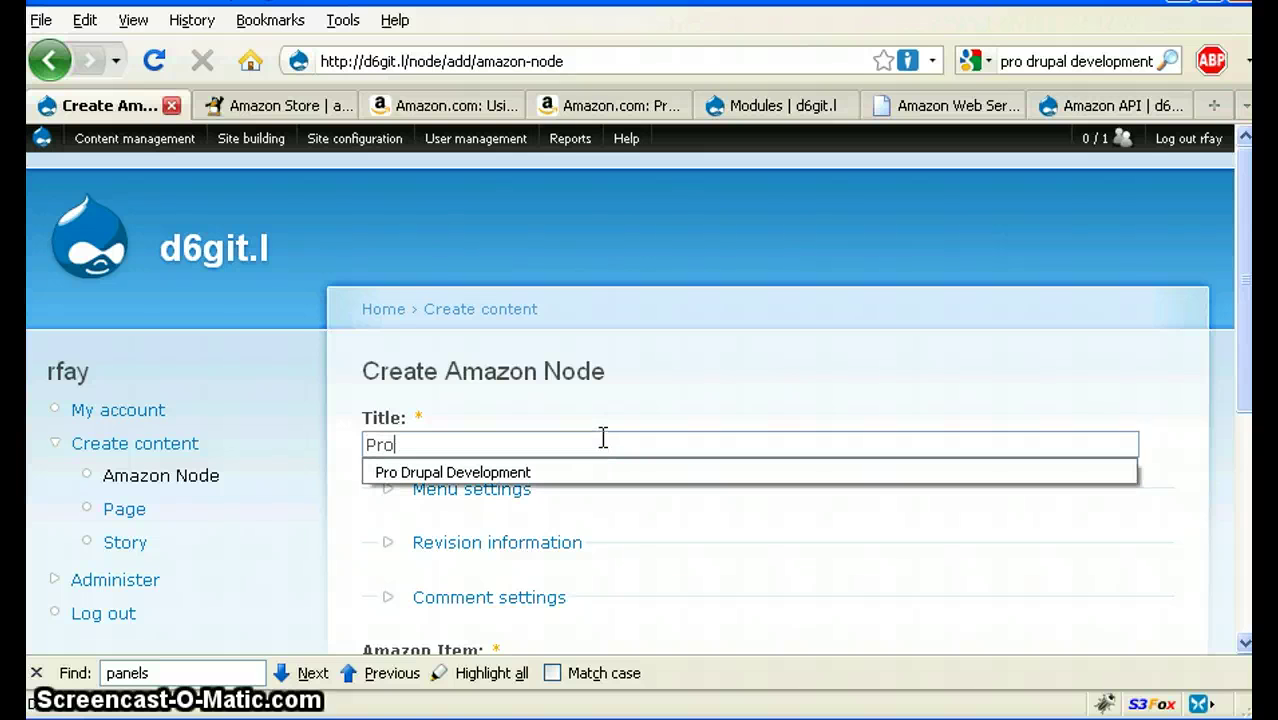
pyautogui.write(' Drupal Devel')
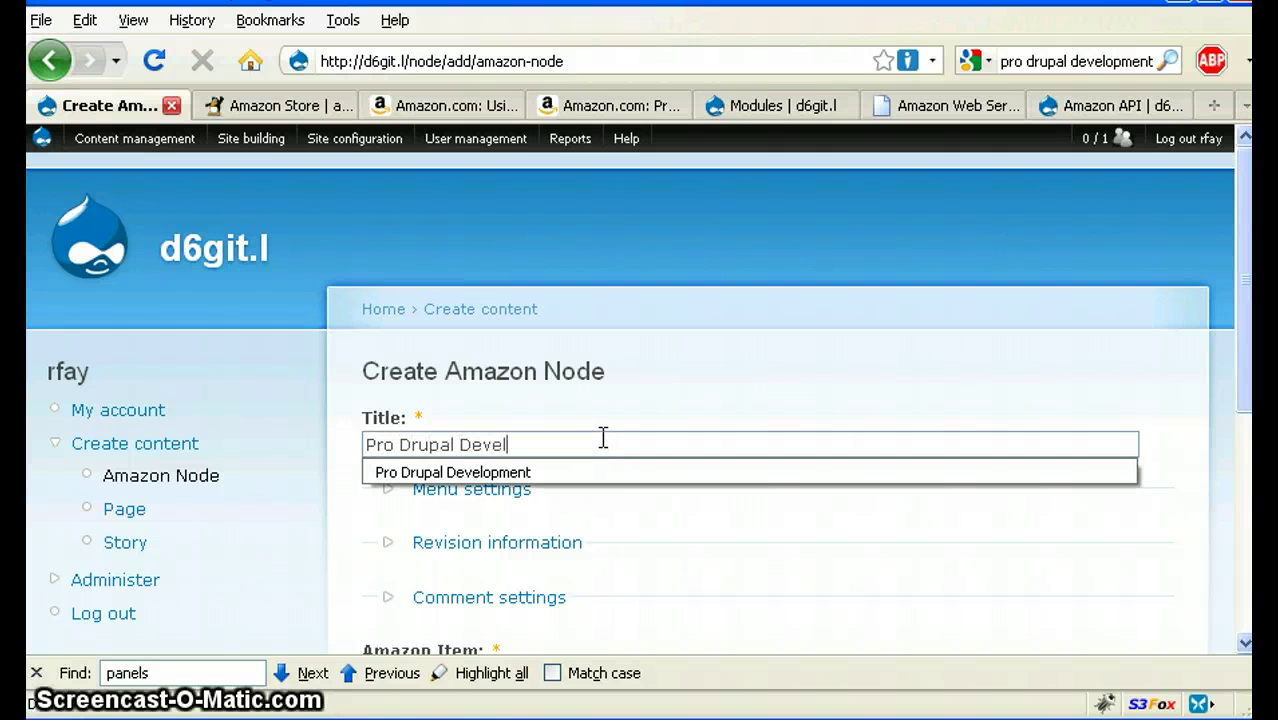
pyautogui.write('opment')
pyautogui.press('Tab')
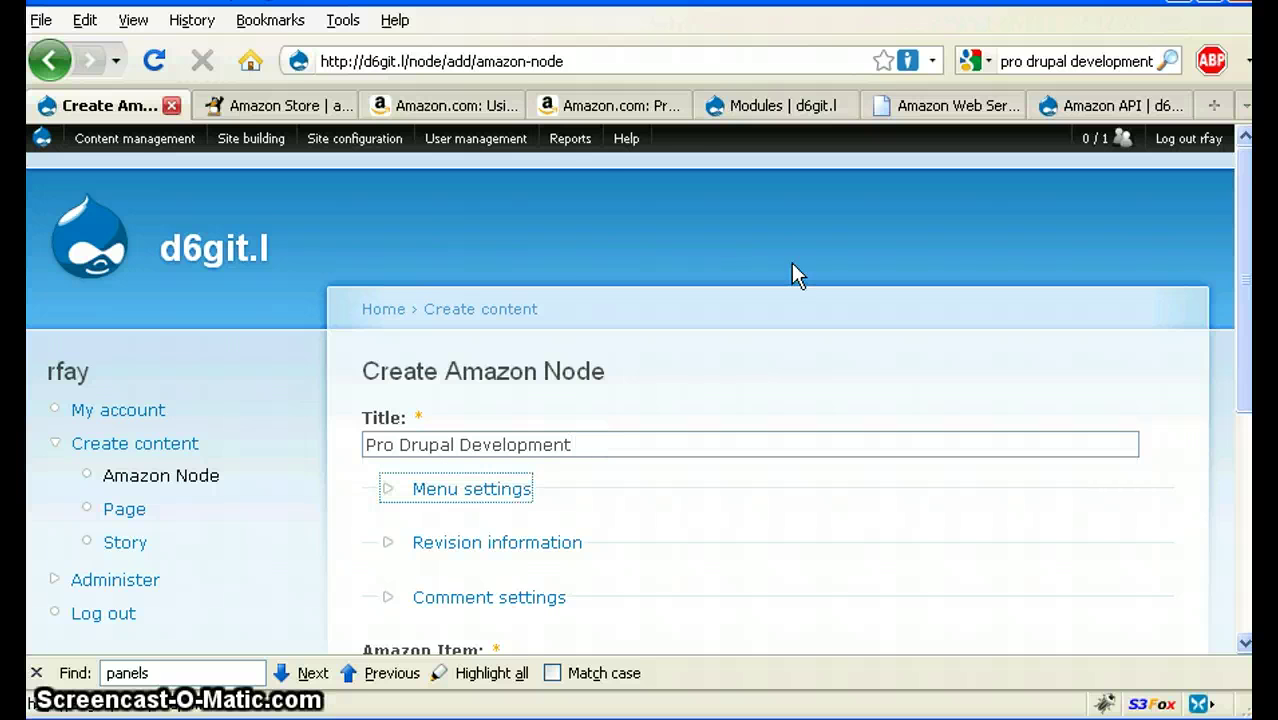
pyautogui.click(612, 105)
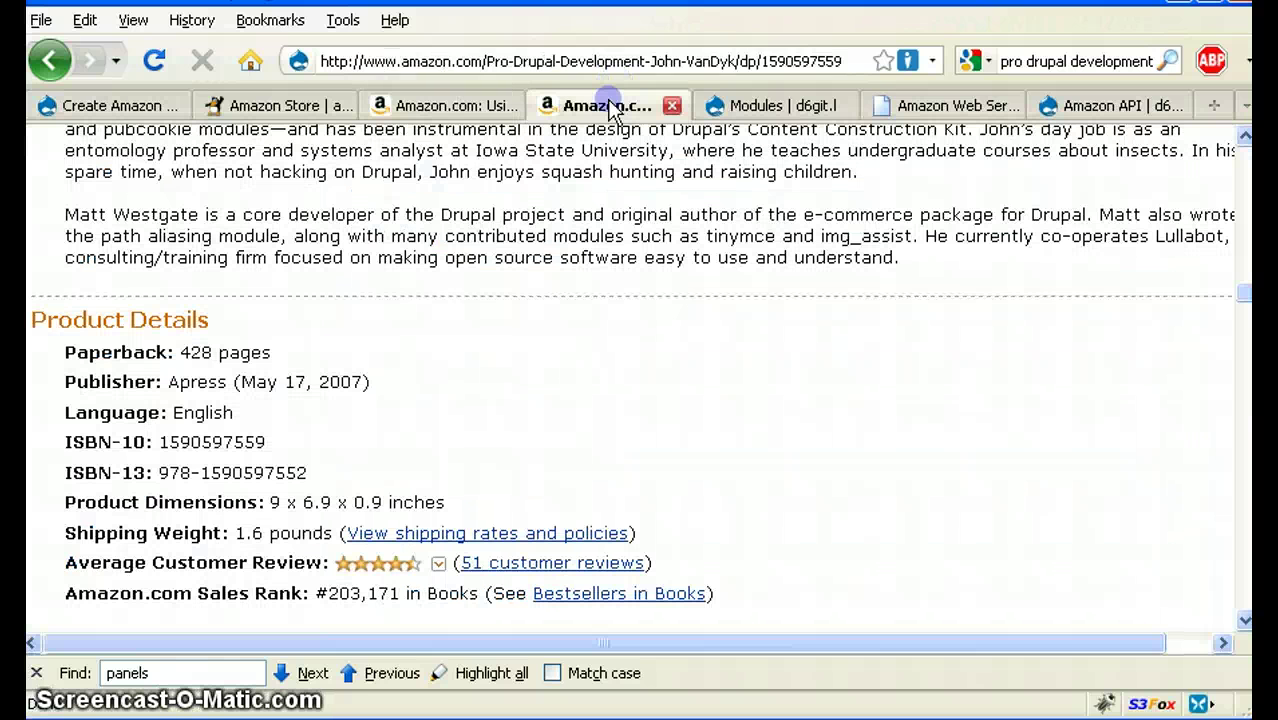
pyautogui.scroll(8, 732, 214)
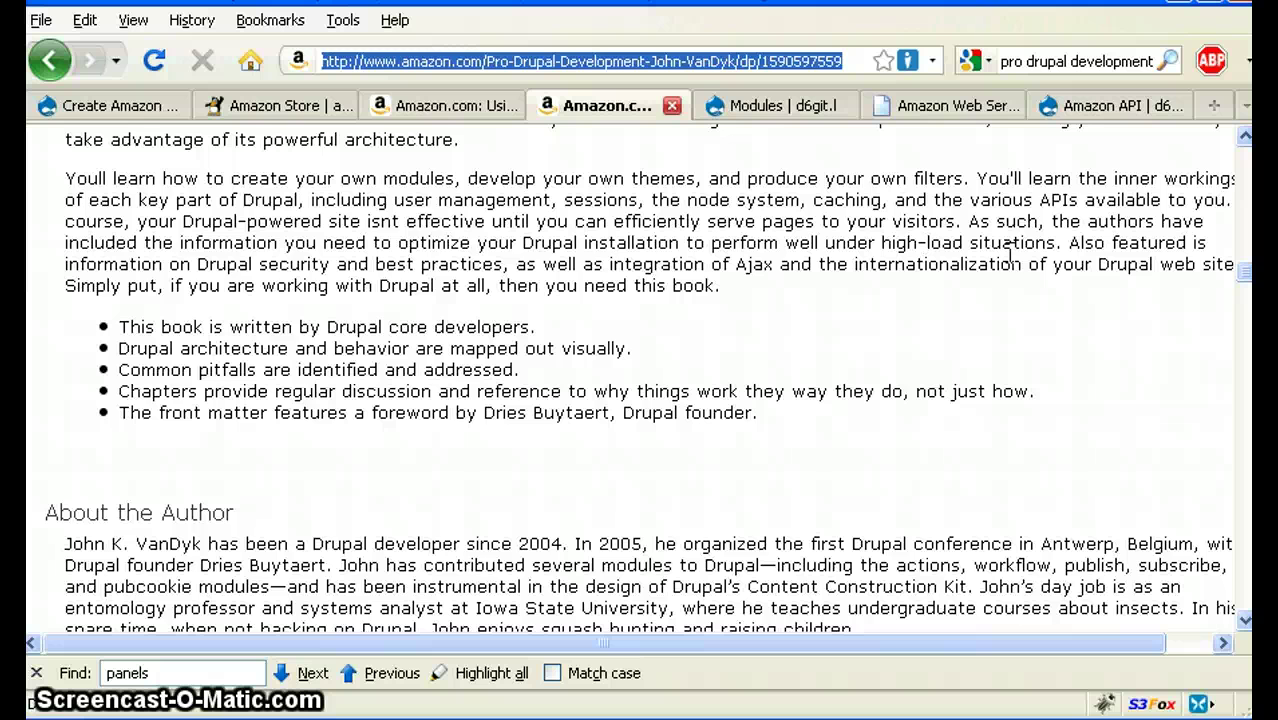
pyautogui.moveTo(1242, 284); pyautogui.dragTo(1241, 142)
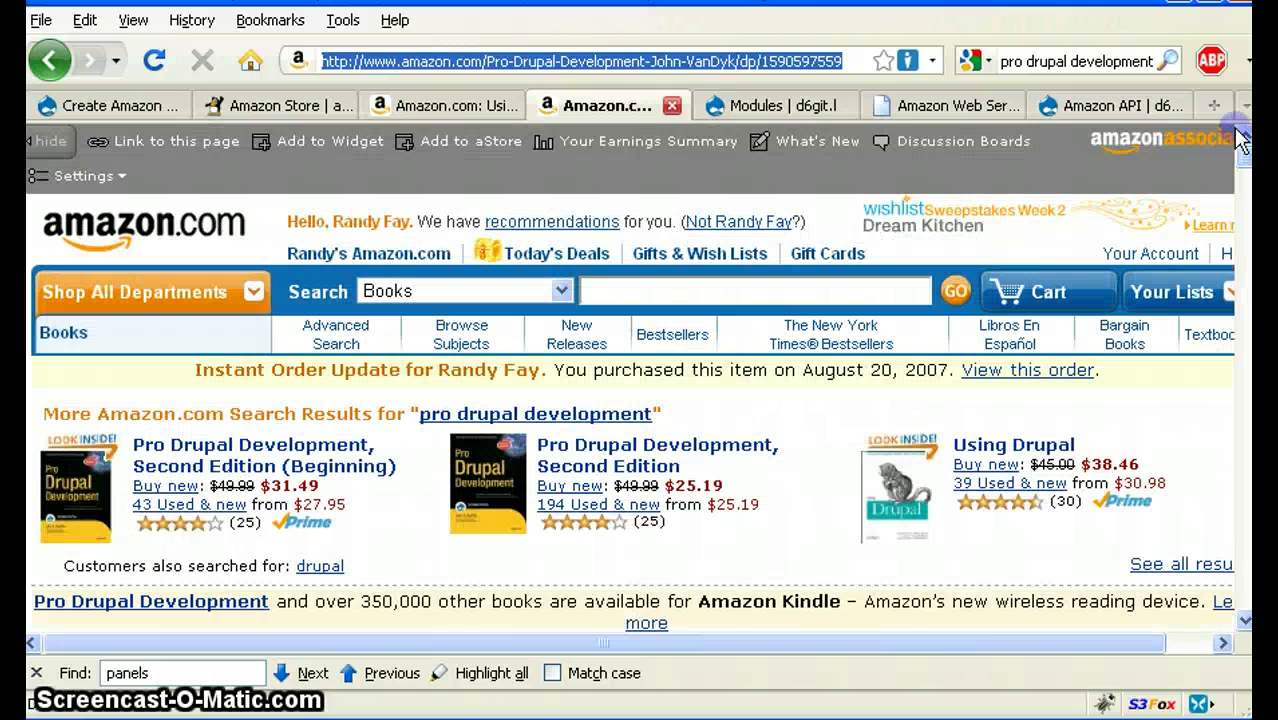
pyautogui.doubleClick(815, 61)
pyautogui.hotkey('ctrl', 'c')
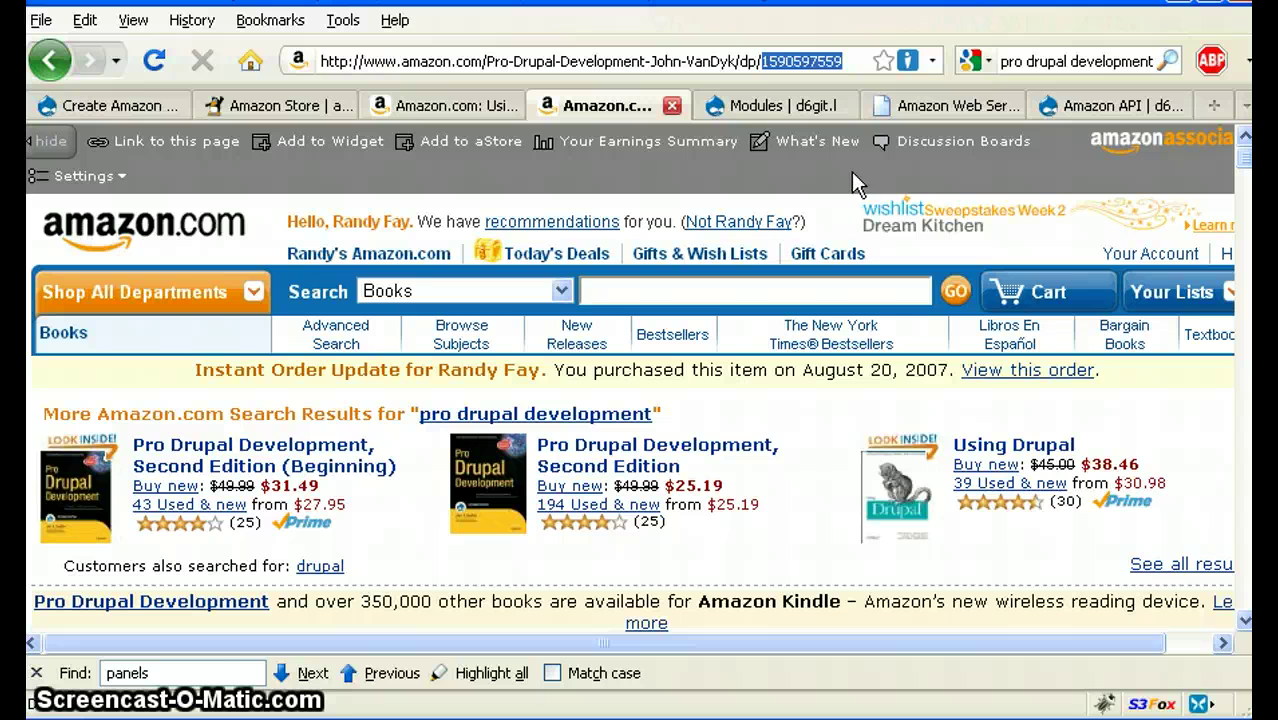
pyautogui.click(112, 104)
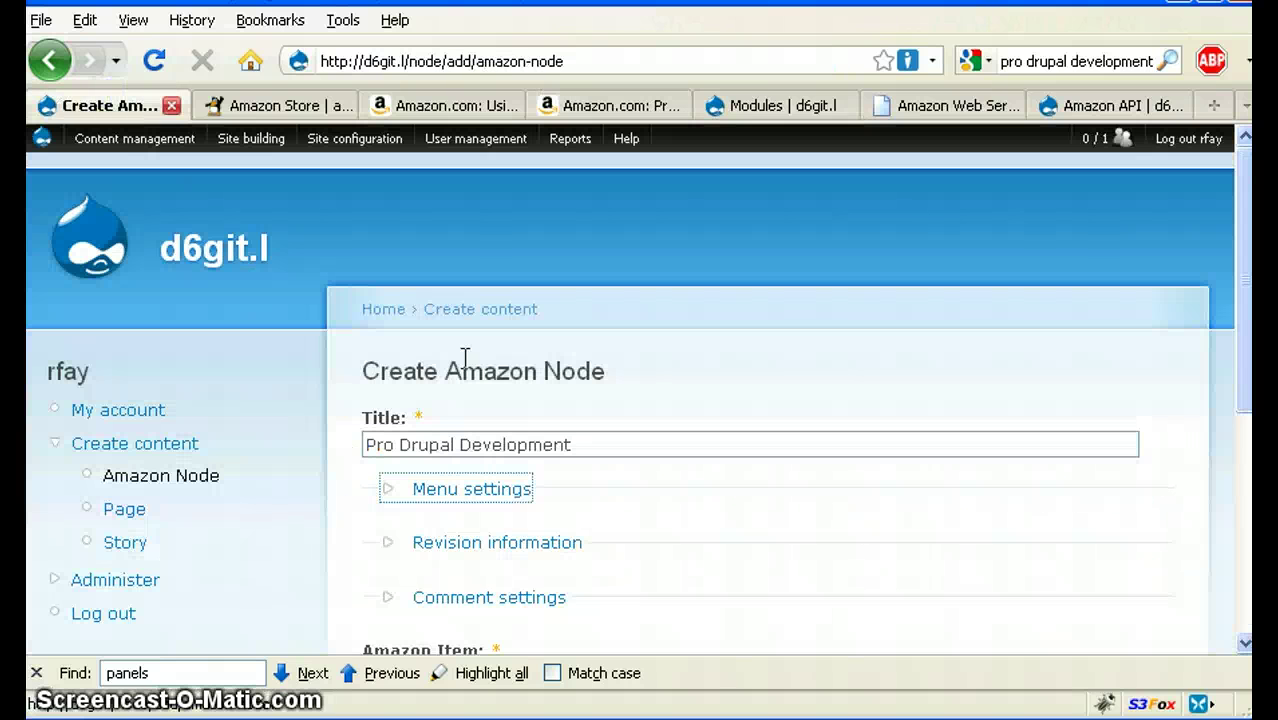
pyautogui.scroll(-5, 599, 402)
pyautogui.click(499, 451)
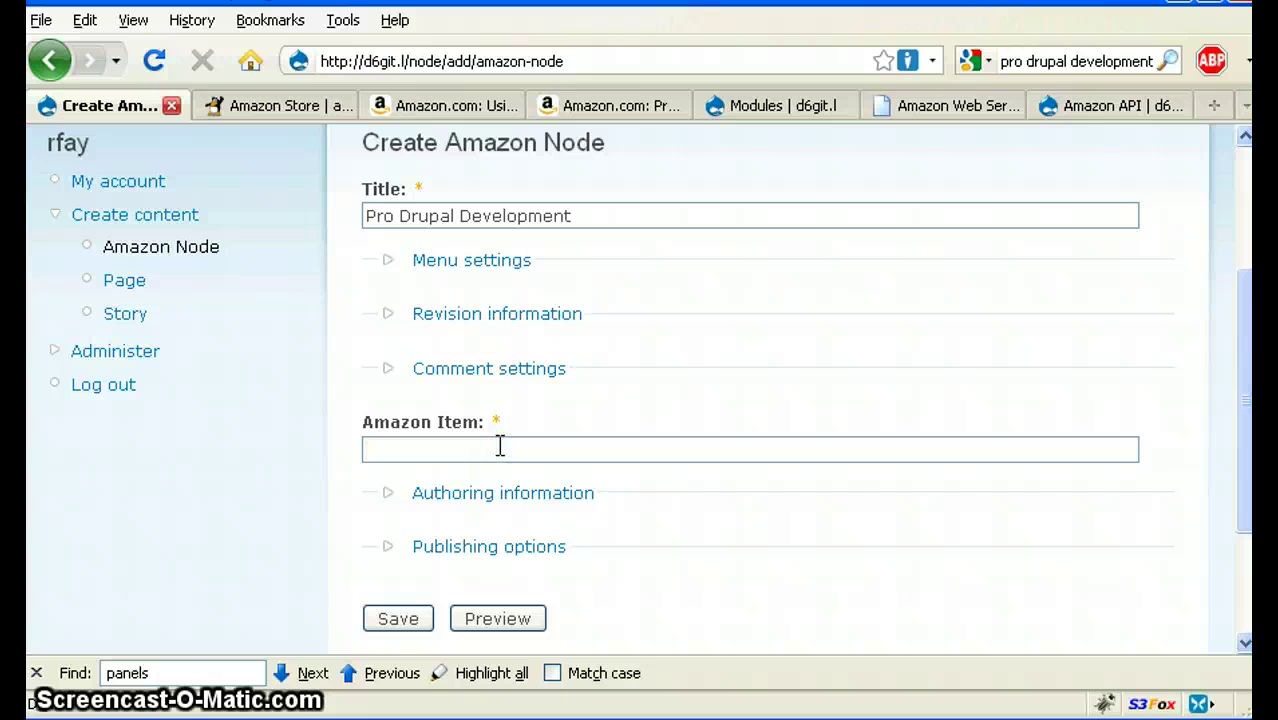
pyautogui.hotkey('ctrl', 'v')
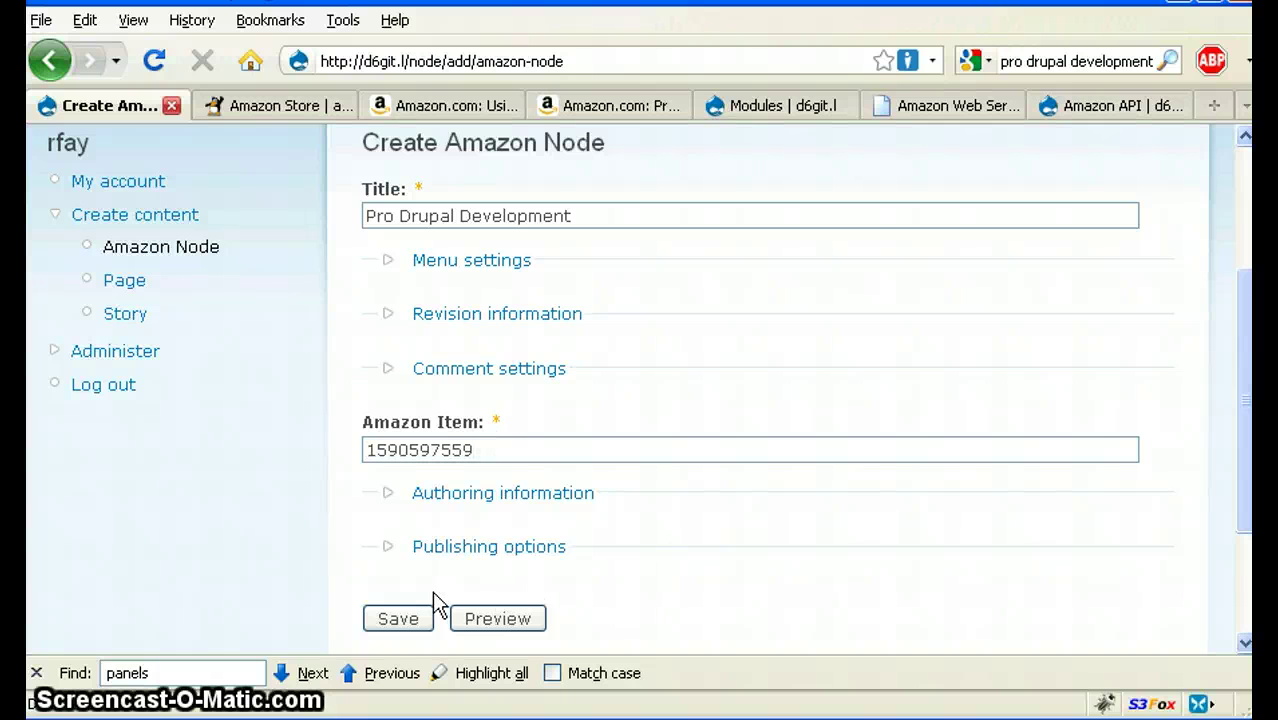
pyautogui.click(402, 619)
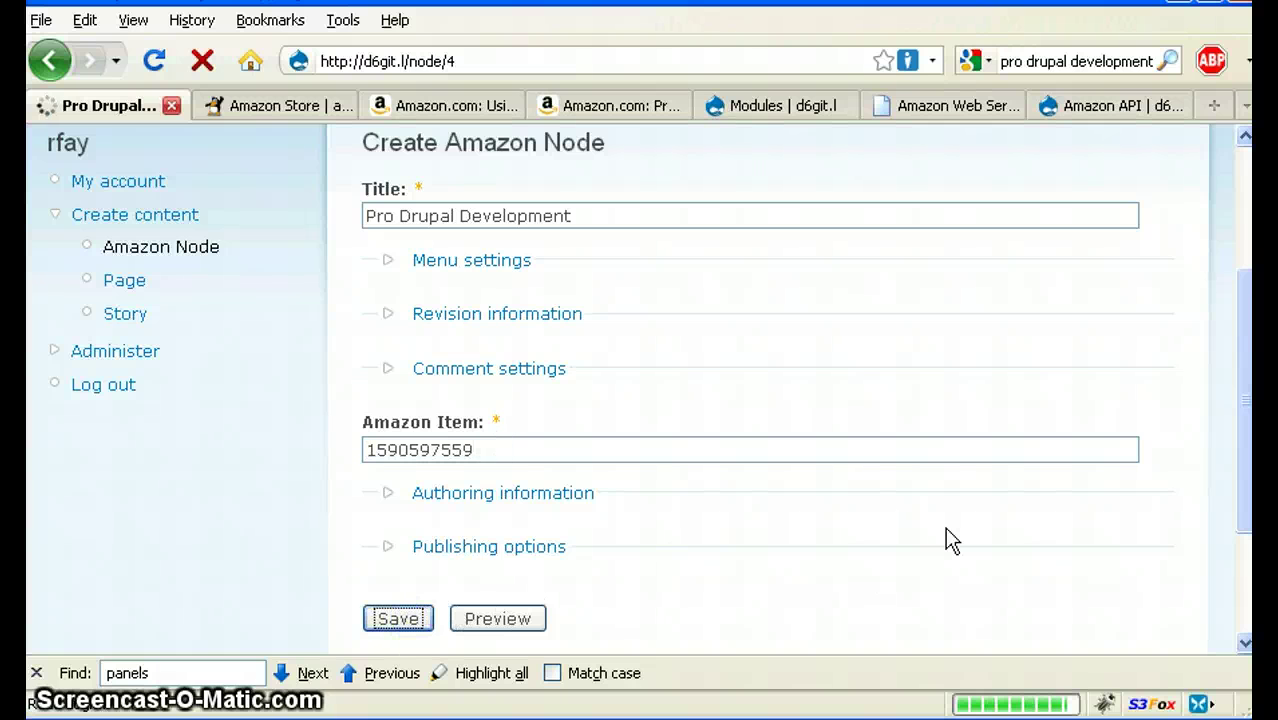
pyautogui.scroll(-2, 940, 470)
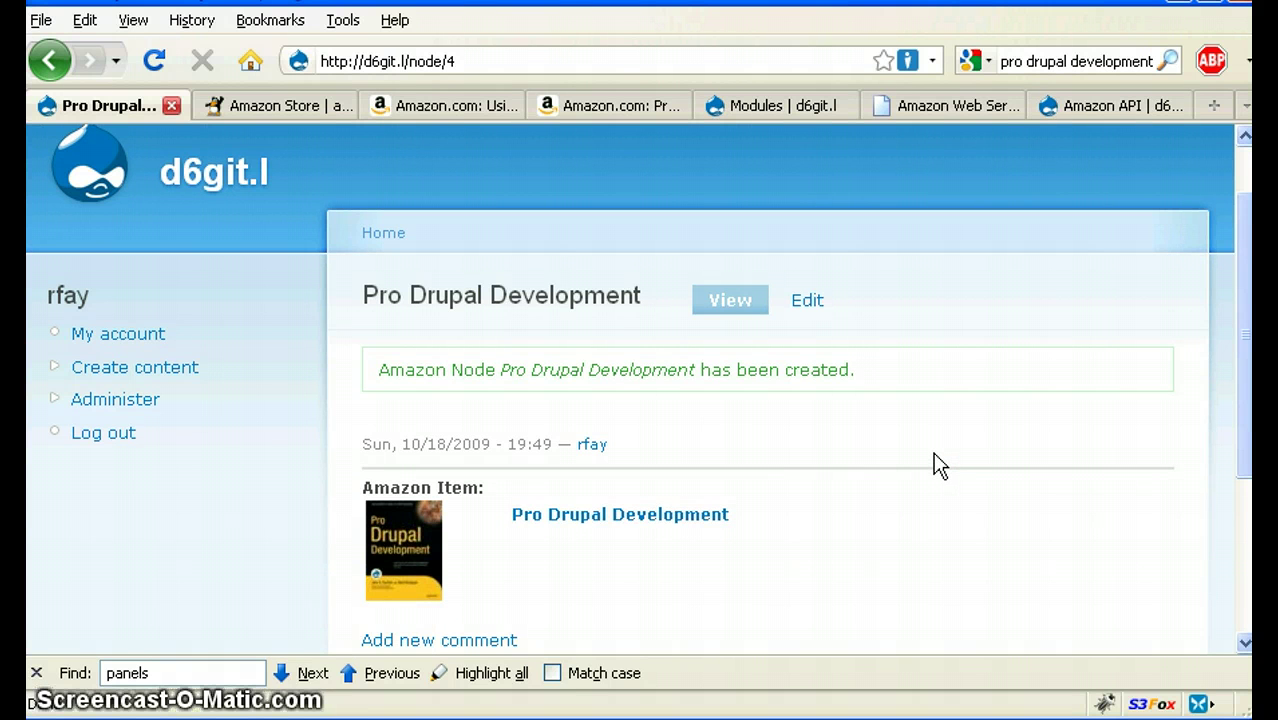
# Go to the Views administration page and begin adding a new view
pyautogui.scroll(2, 940, 465)
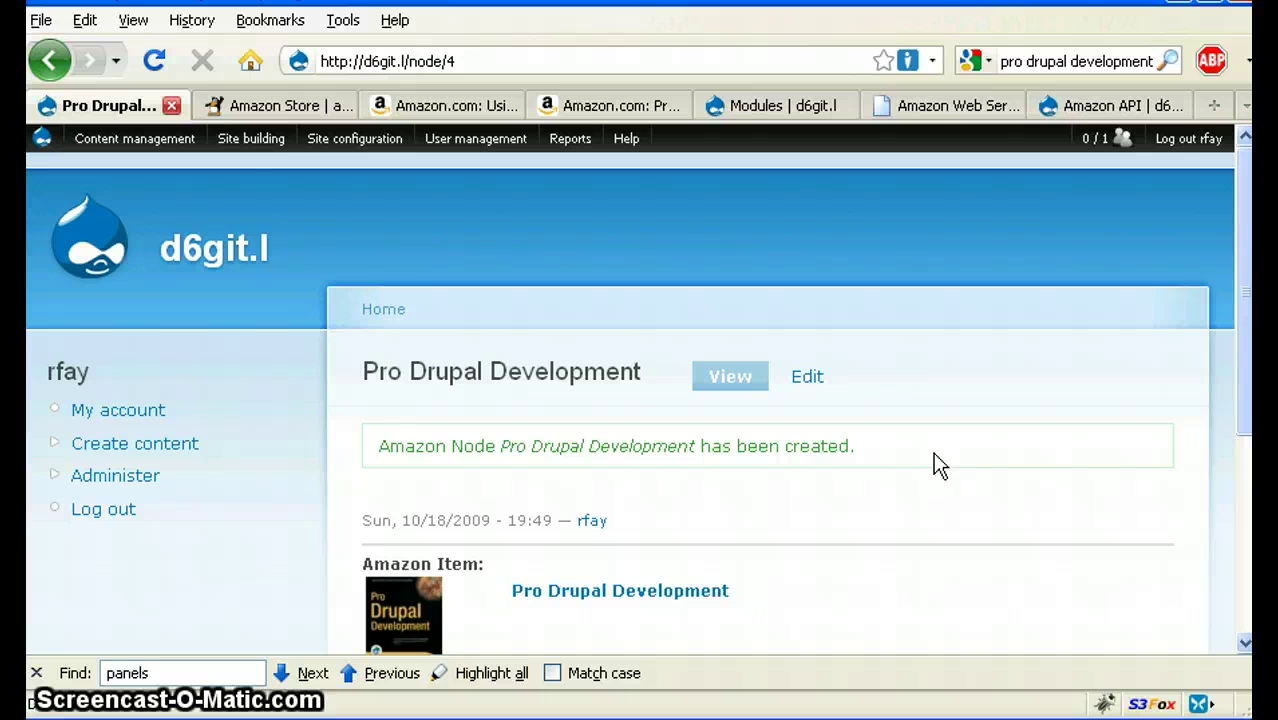
pyautogui.moveTo(275, 145)
pyautogui.moveTo(268, 250)
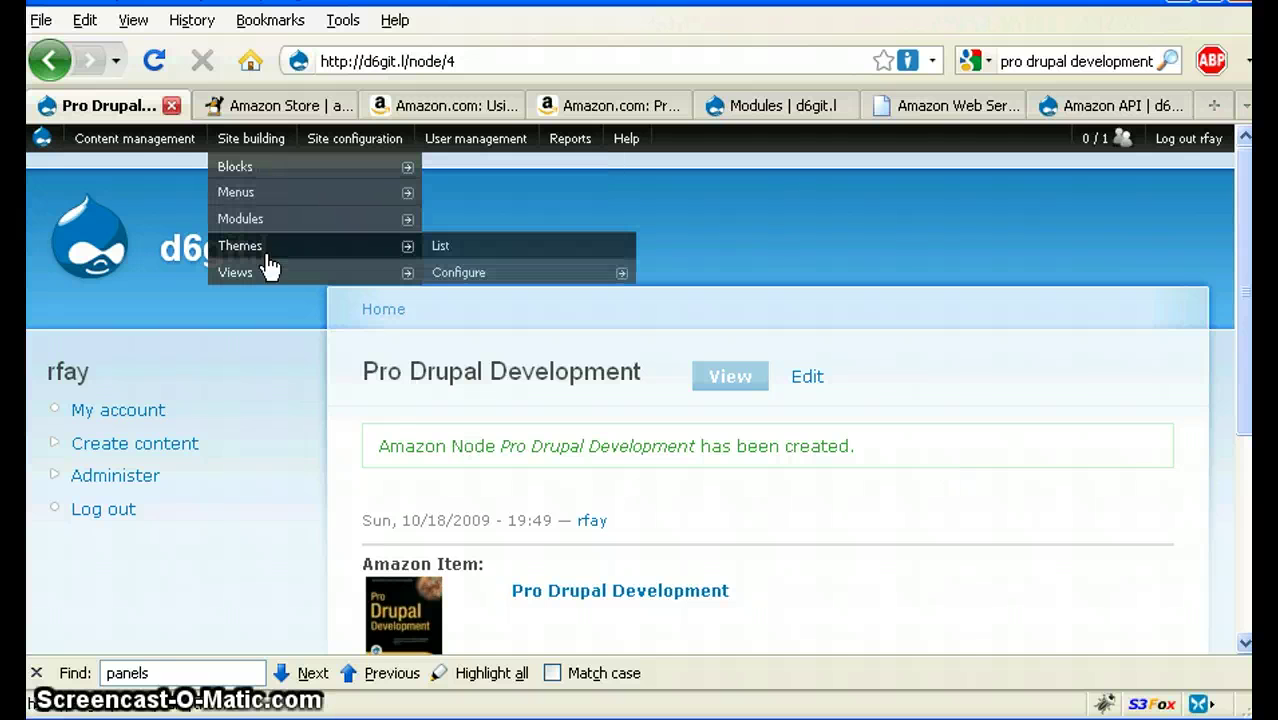
pyautogui.click(265, 279)
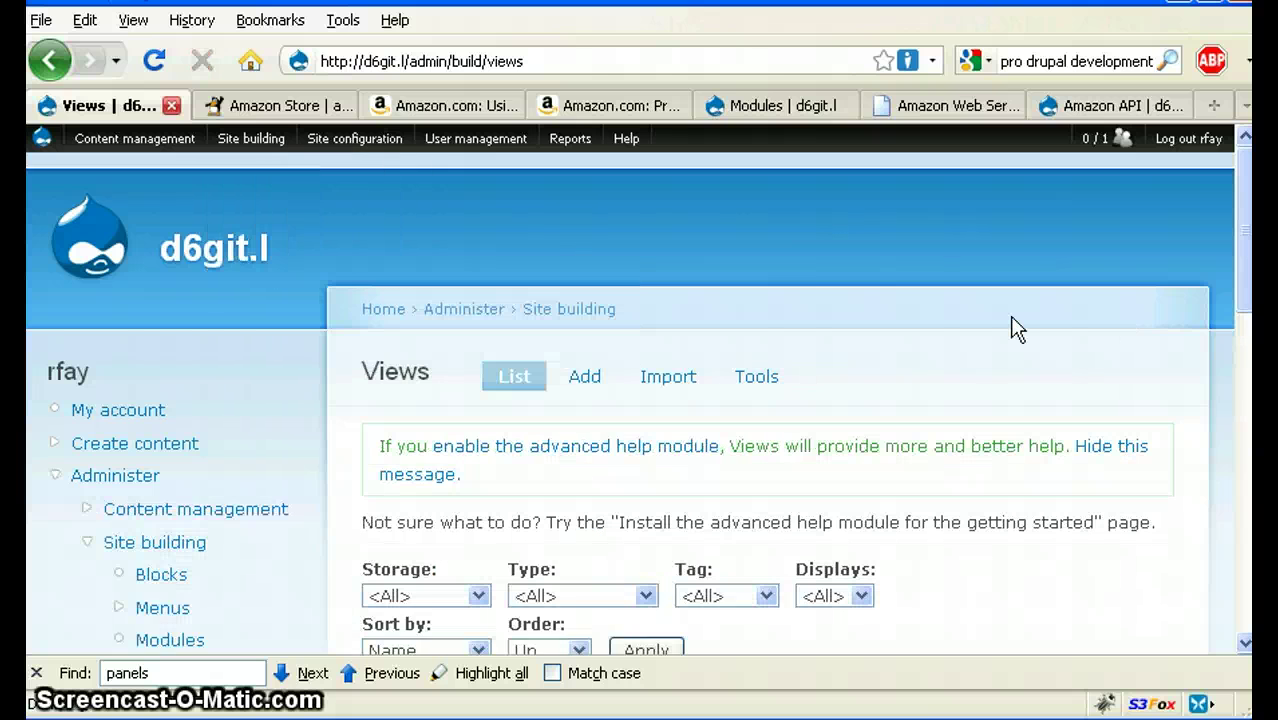
pyautogui.scroll(-1, 1008, 316)
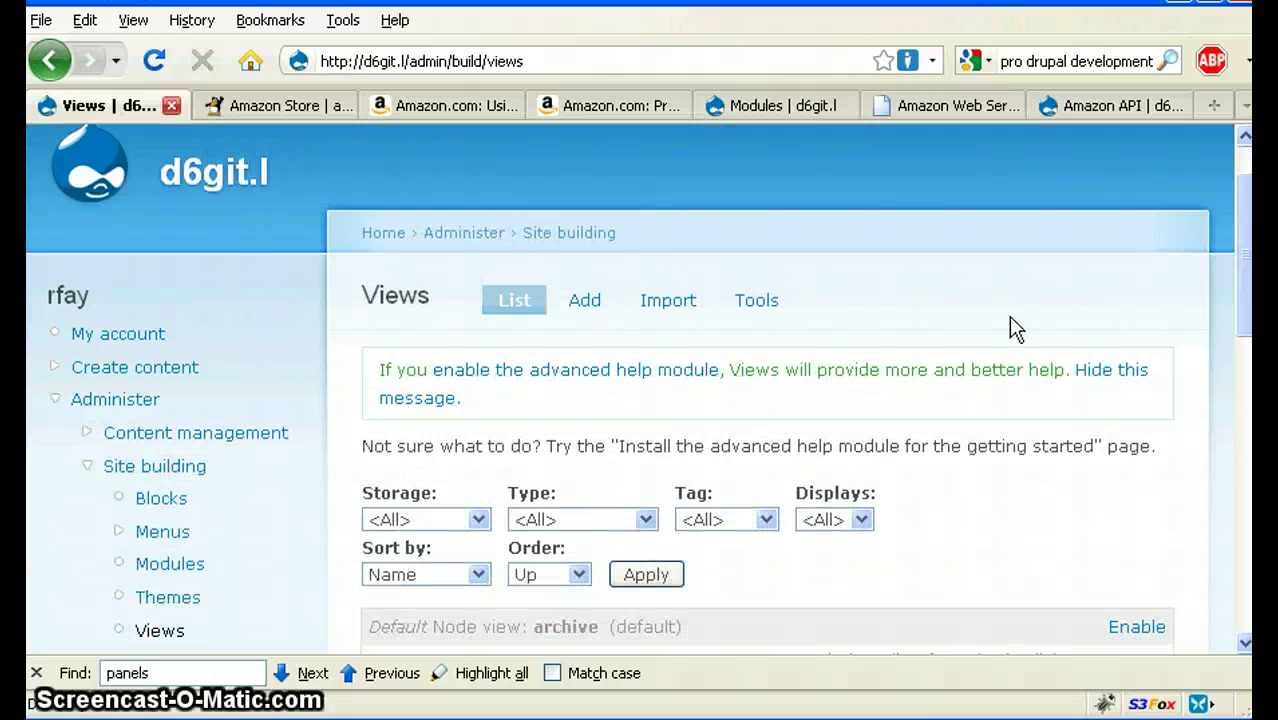
pyautogui.click(585, 300)
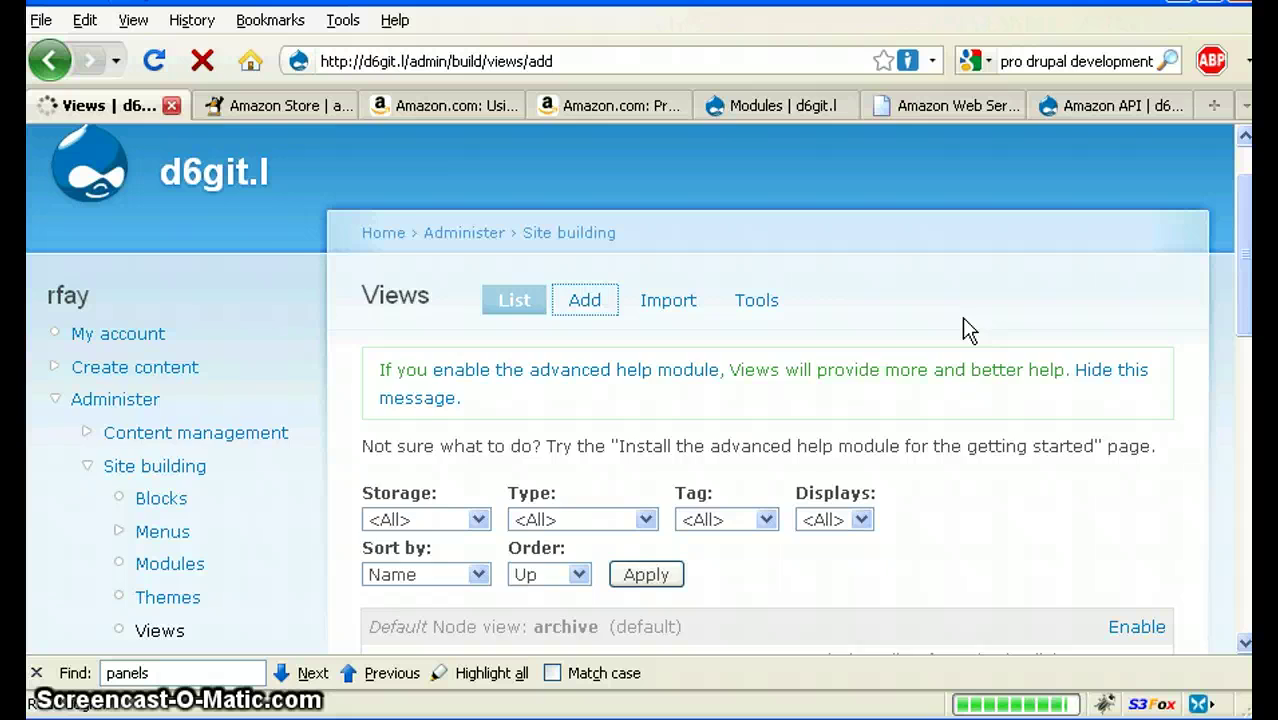
pyautogui.scroll(-4, 966, 330)
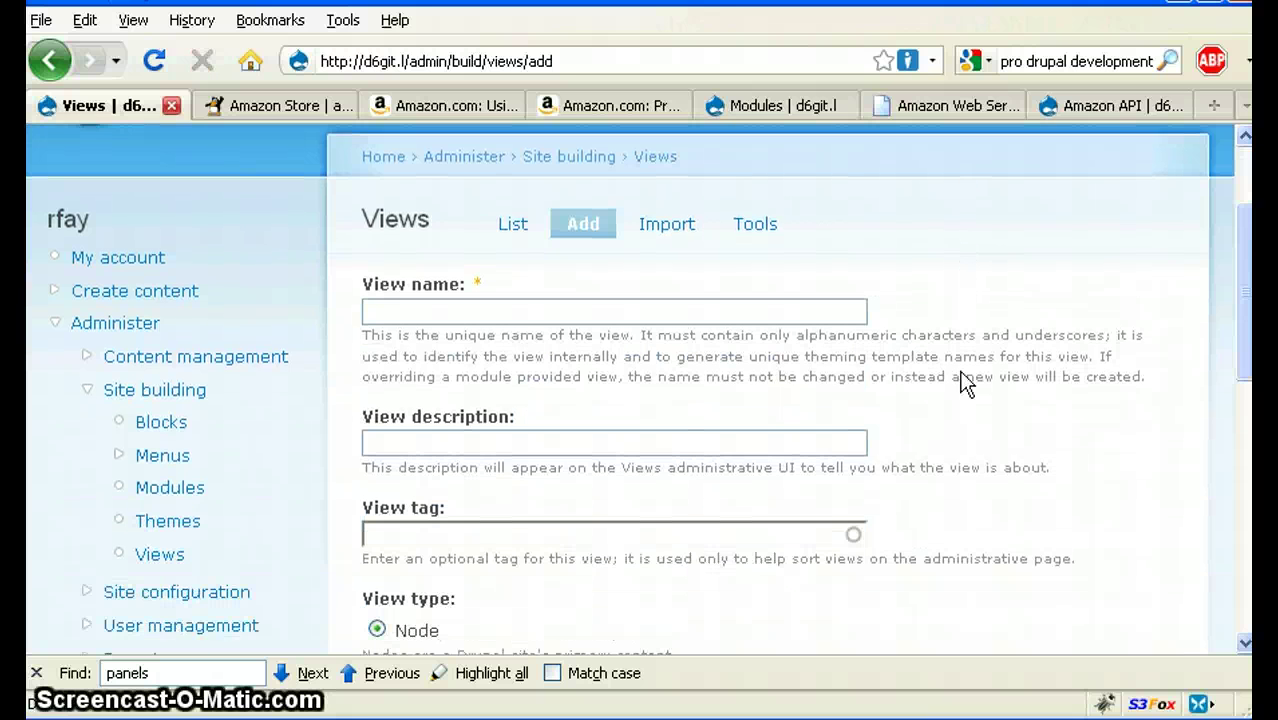
# Enter description 'Amazon Stuff' and tag test, replacing the rejected name with amazon_stu
pyautogui.click(515, 160)
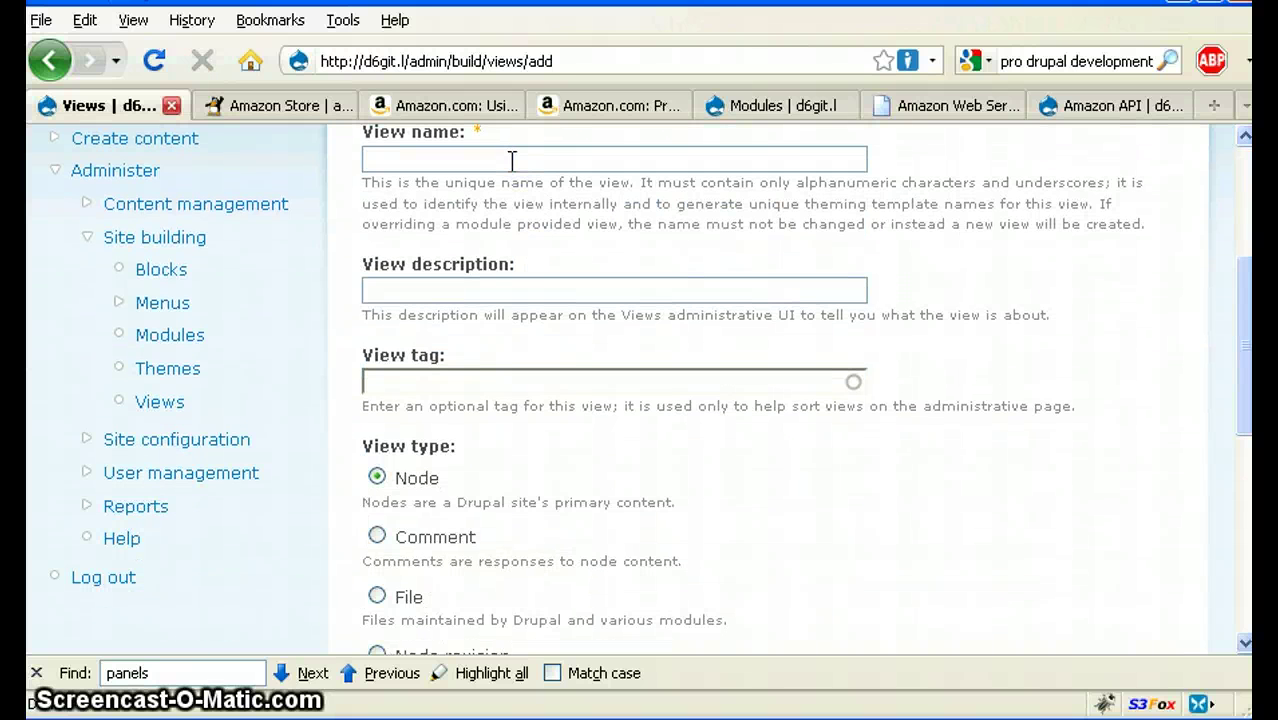
pyautogui.write('Amaz')
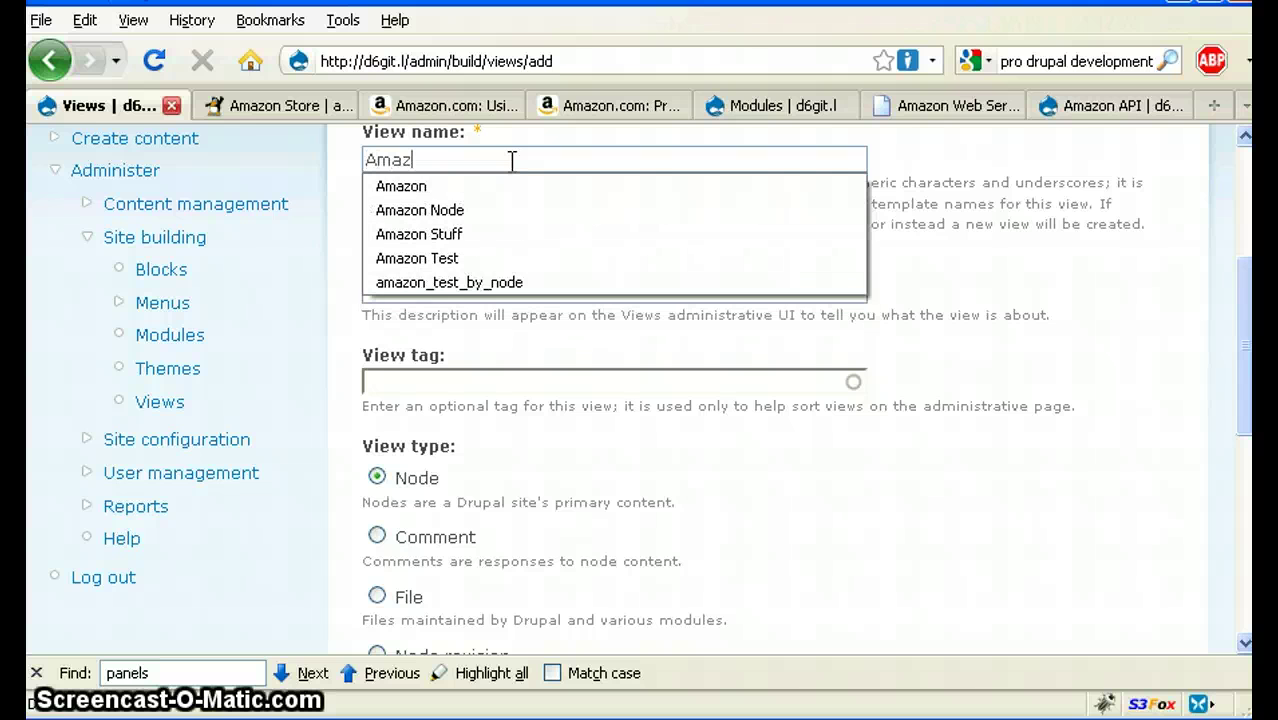
pyautogui.write('on Stuff')
pyautogui.press('Tab')
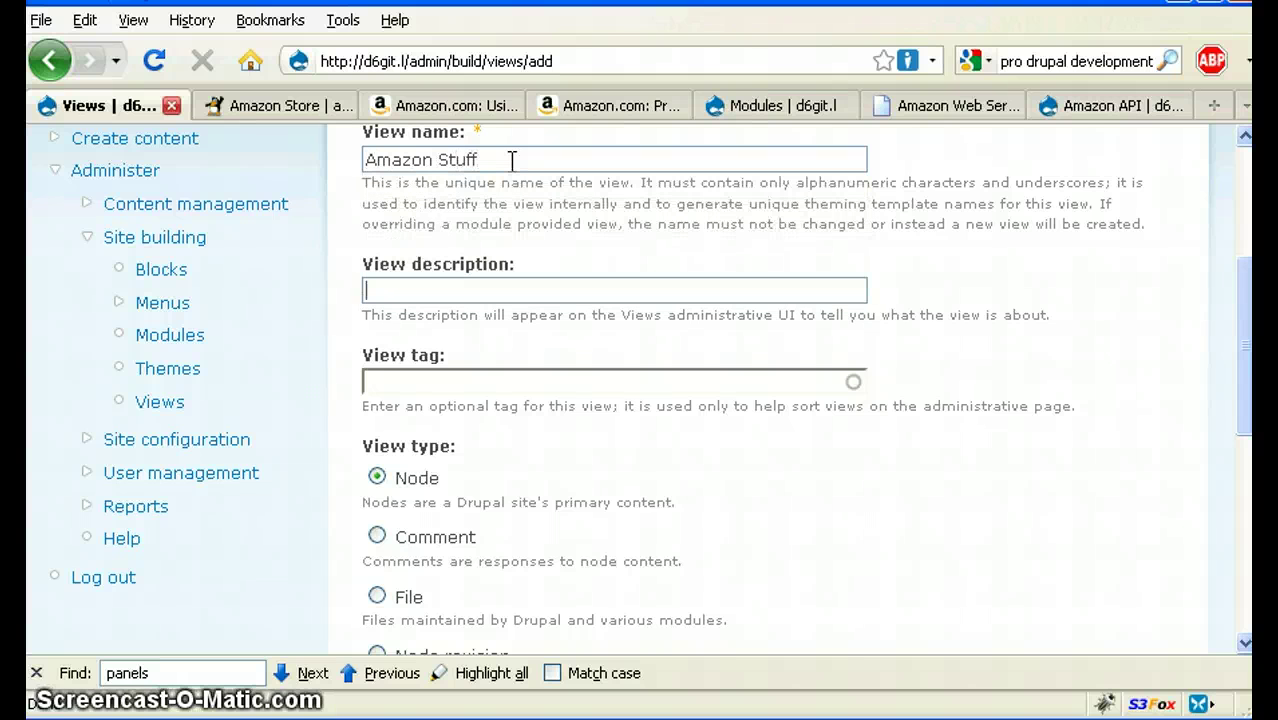
pyautogui.write('Amazon Stuf')
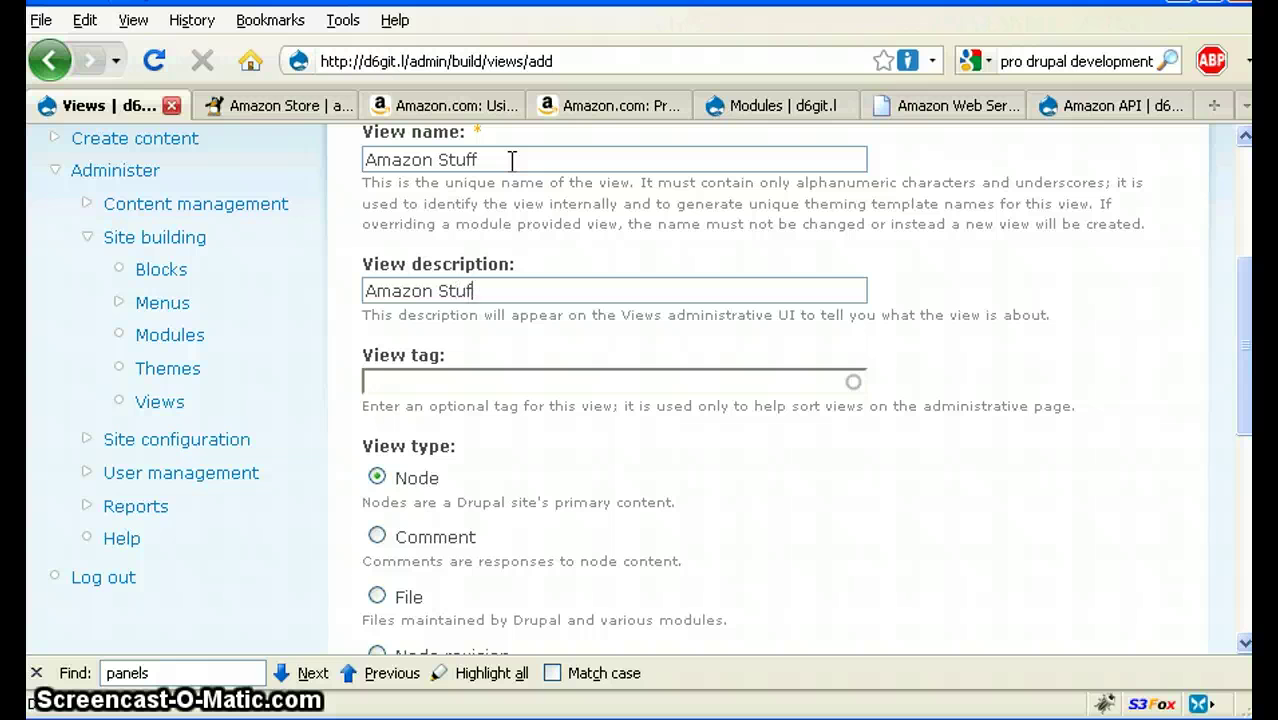
pyautogui.write('test')
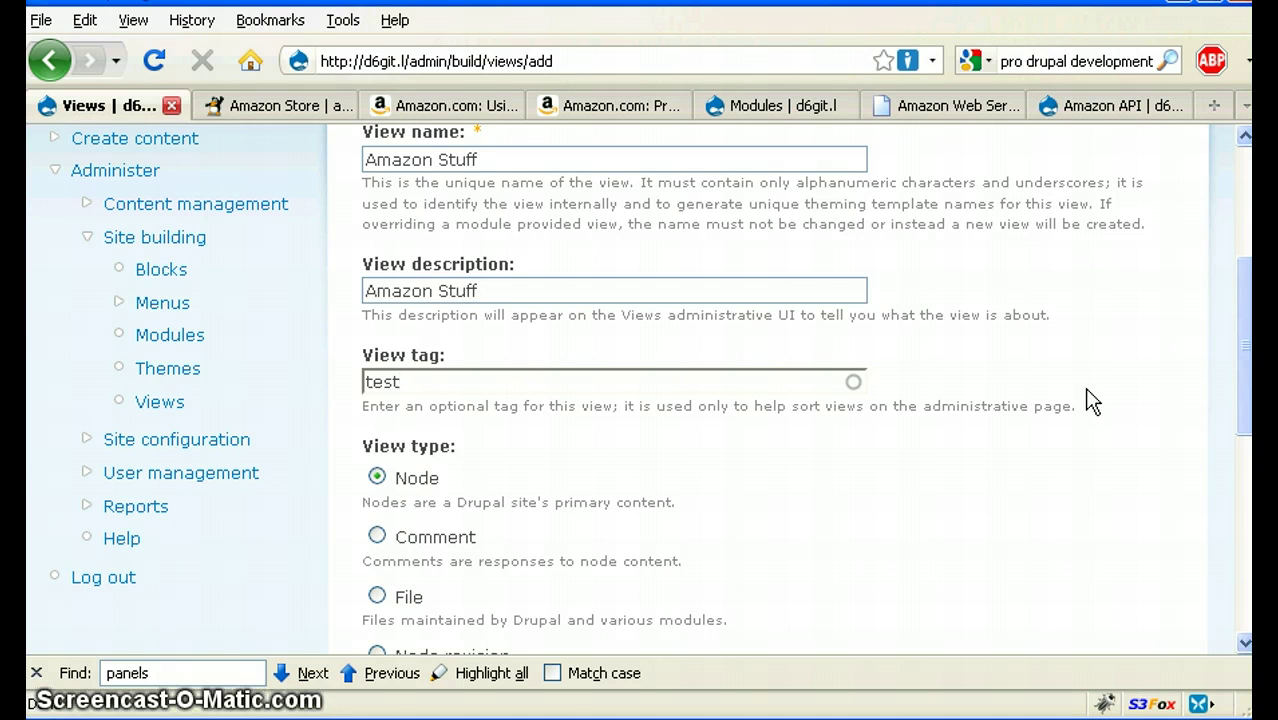
pyautogui.scroll(-5, 1086, 389)
pyautogui.scroll(-4, 1086, 404)
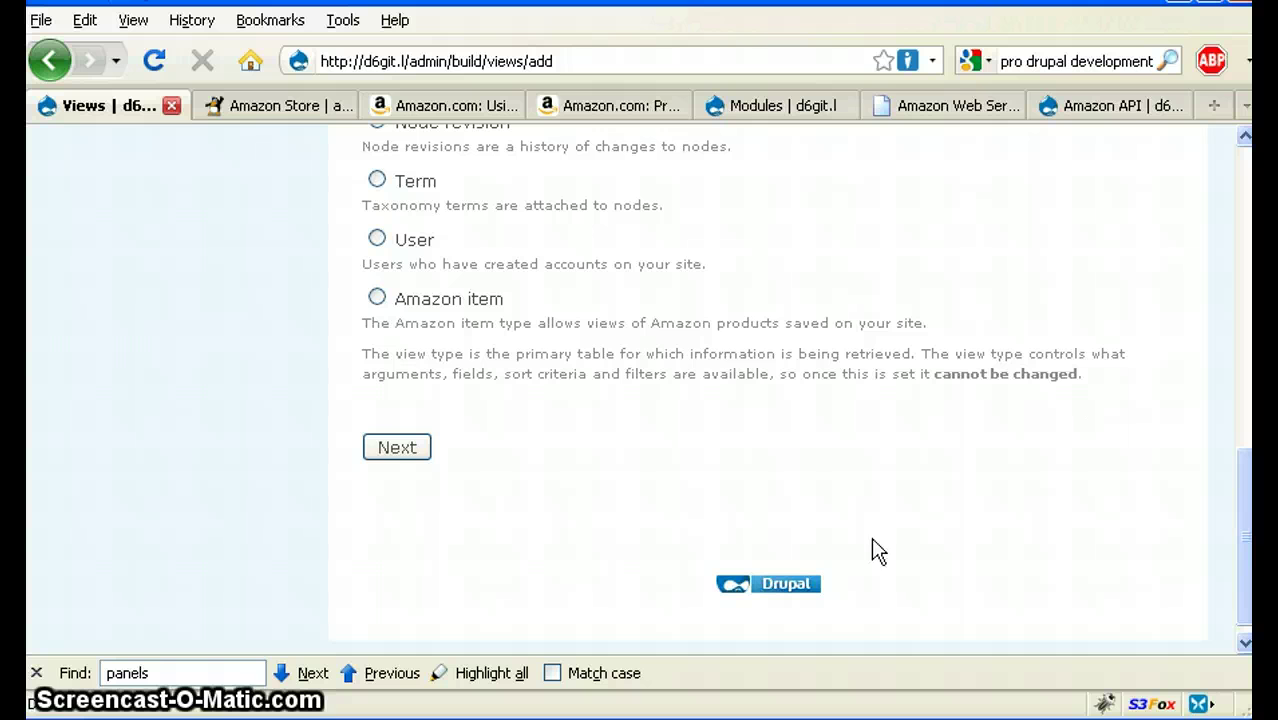
pyautogui.click(397, 447)
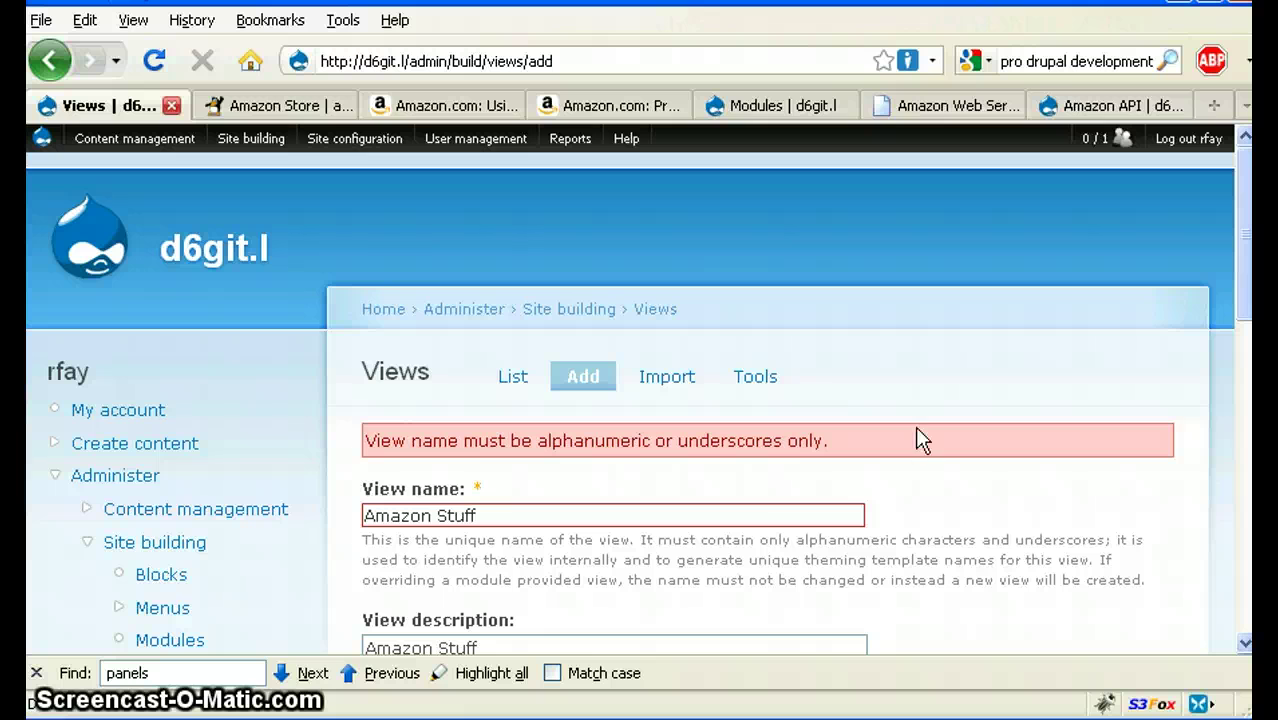
pyautogui.scroll(-2, 499, 620)
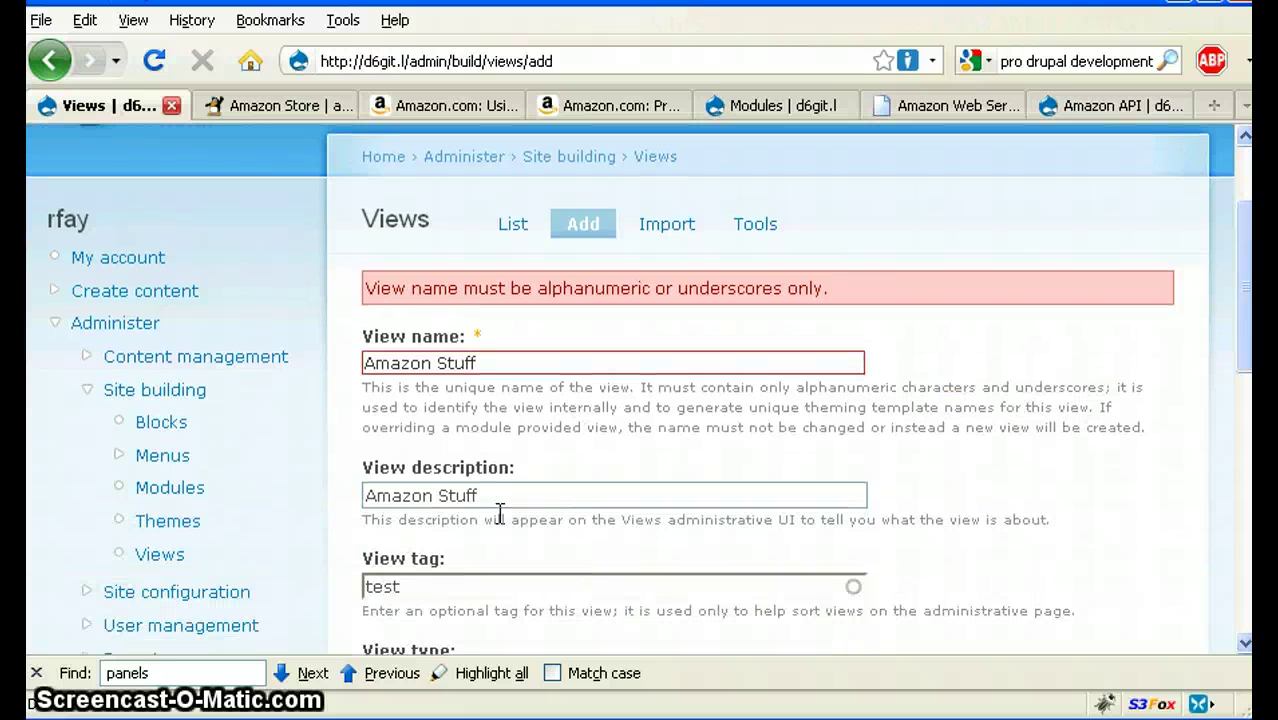
pyautogui.tripleClick(482, 363)
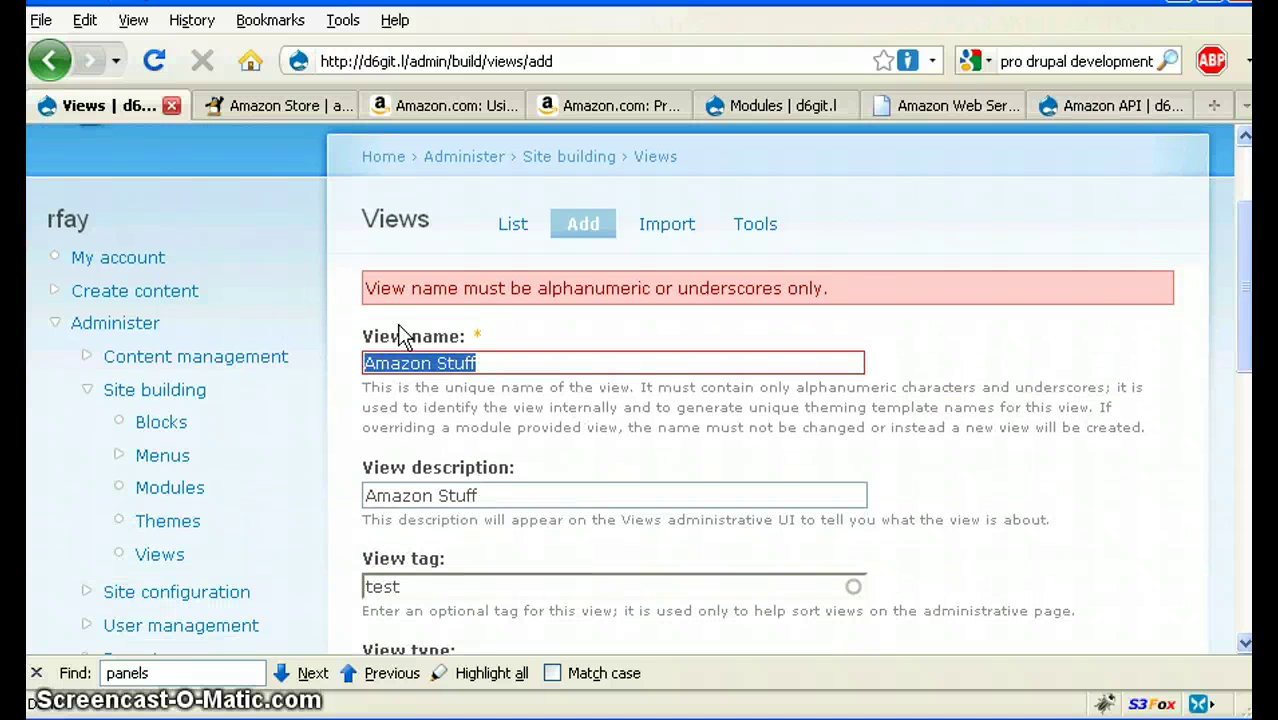
pyautogui.write('amazon_stu')
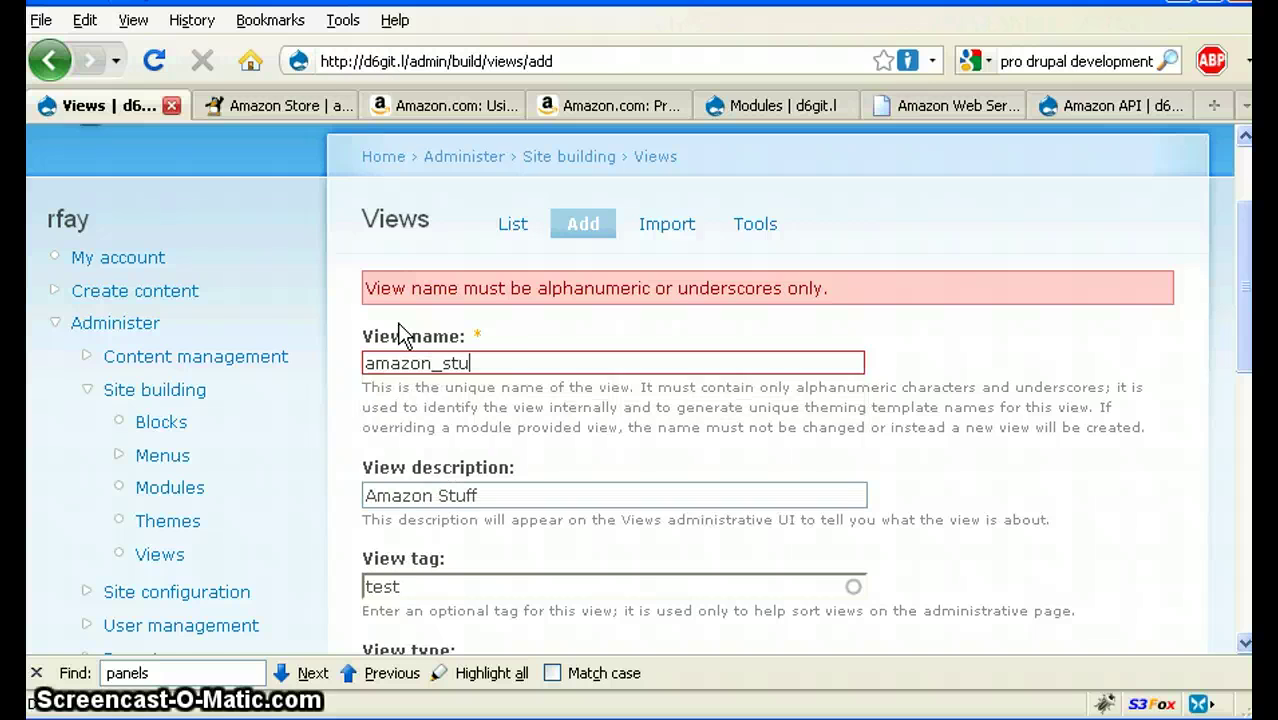
pyautogui.scroll(-8, 973, 463)
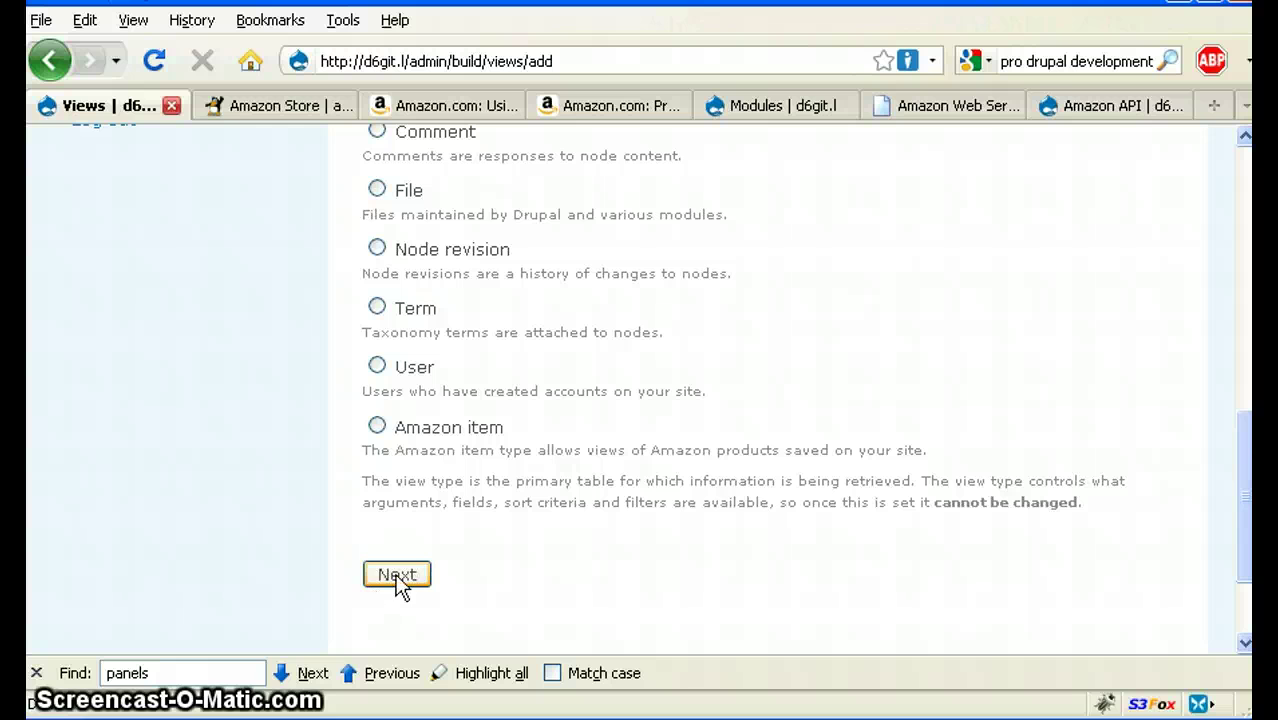
# Create the amazon_stuff Node view and bring up its editor
pyautogui.click(398, 578)
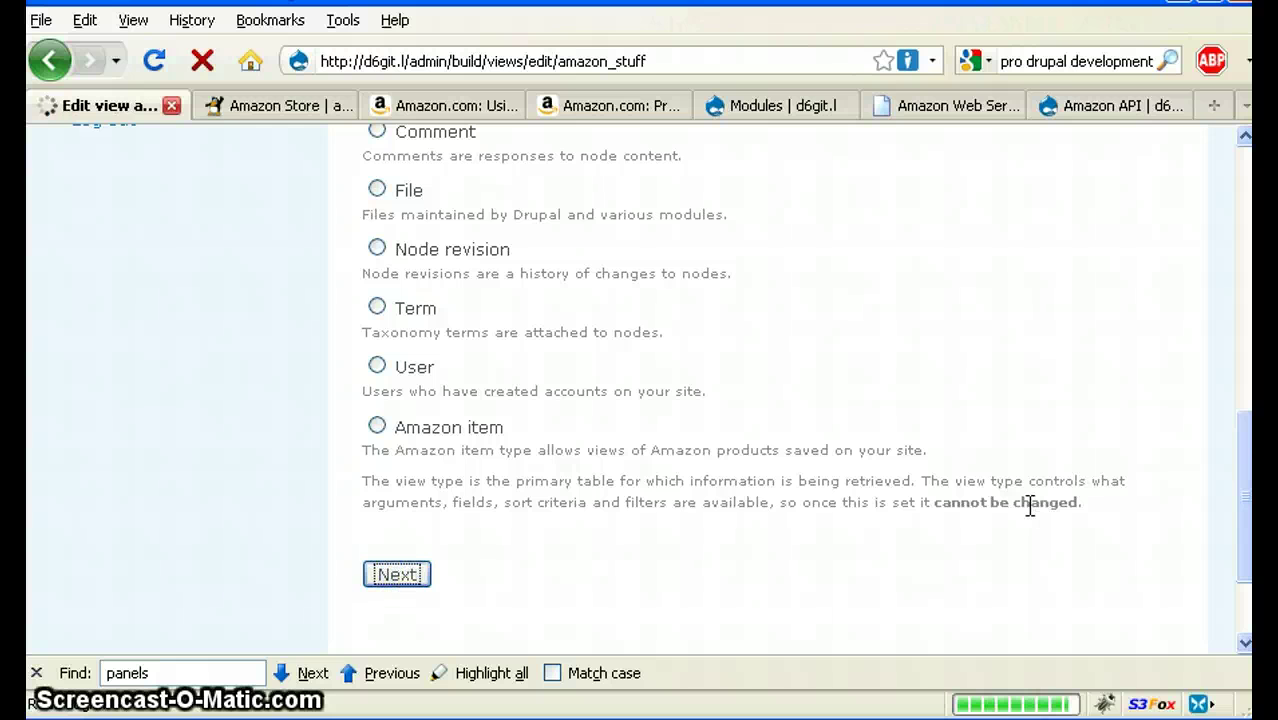
pyautogui.scroll(-1, 968, 394)
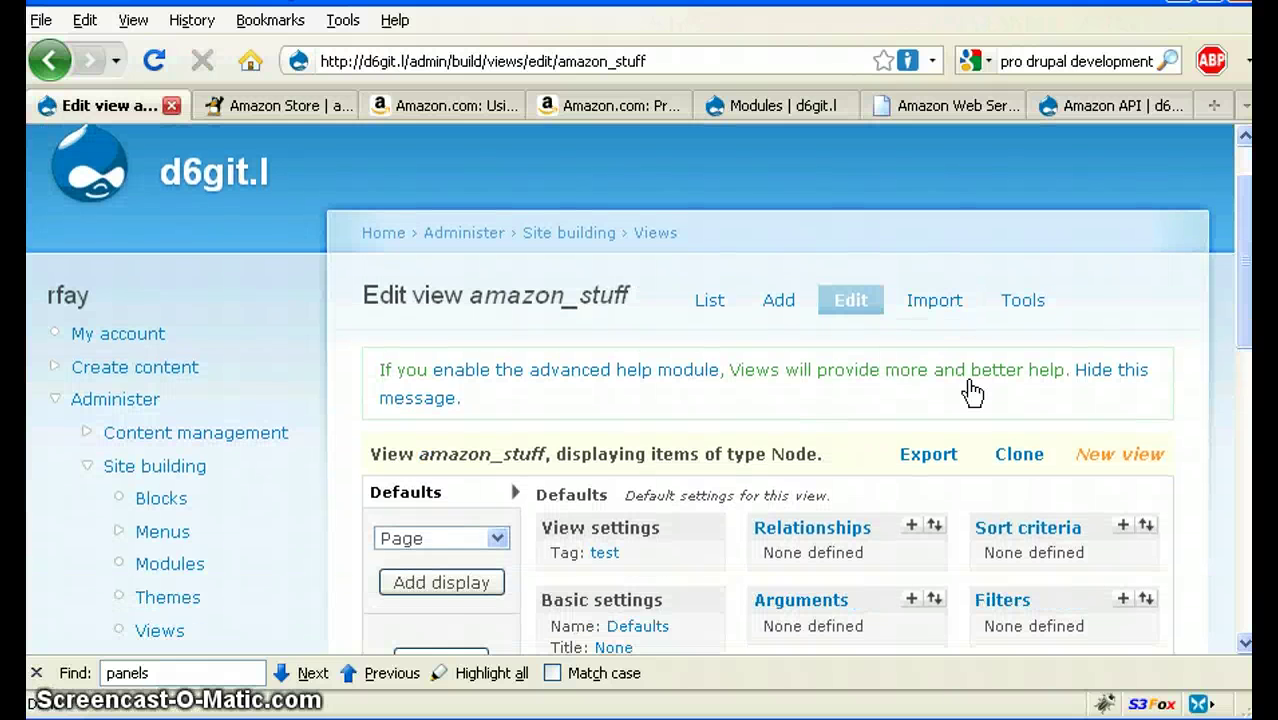
pyautogui.scroll(-3, 969, 360)
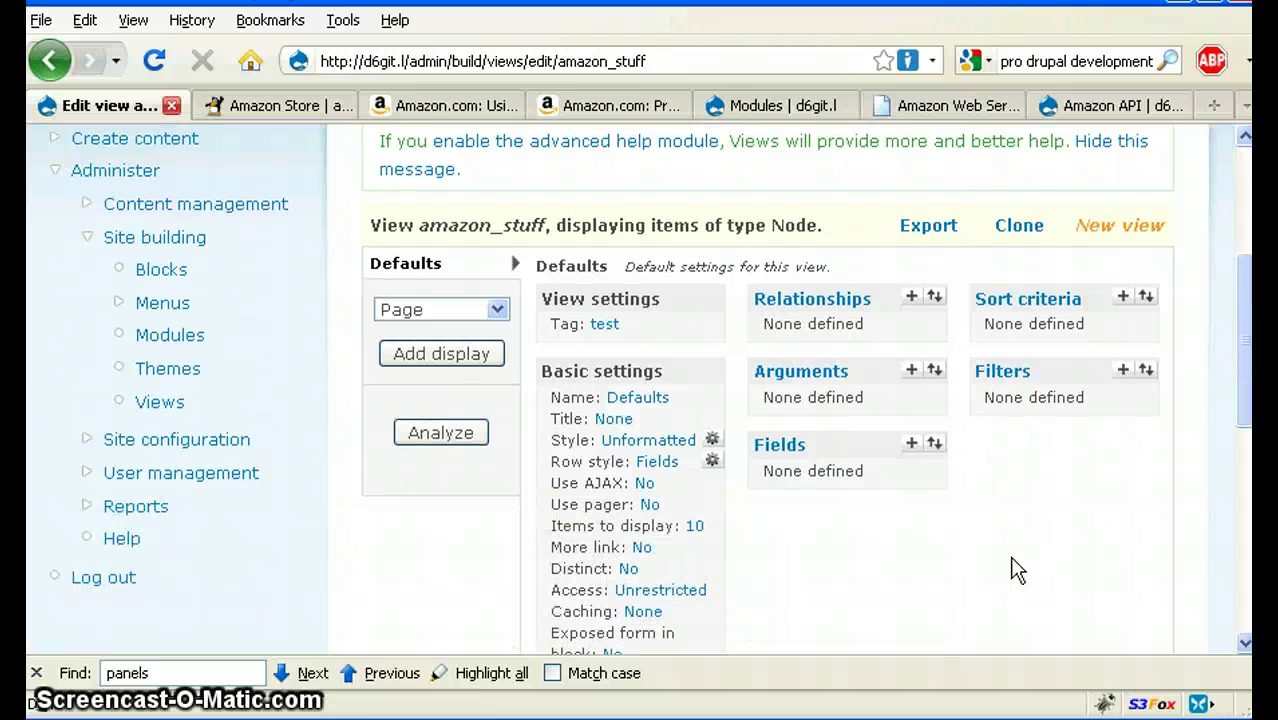
# Add a Node: Type filter restricted to Amazon Node content
pyautogui.click(1124, 372)
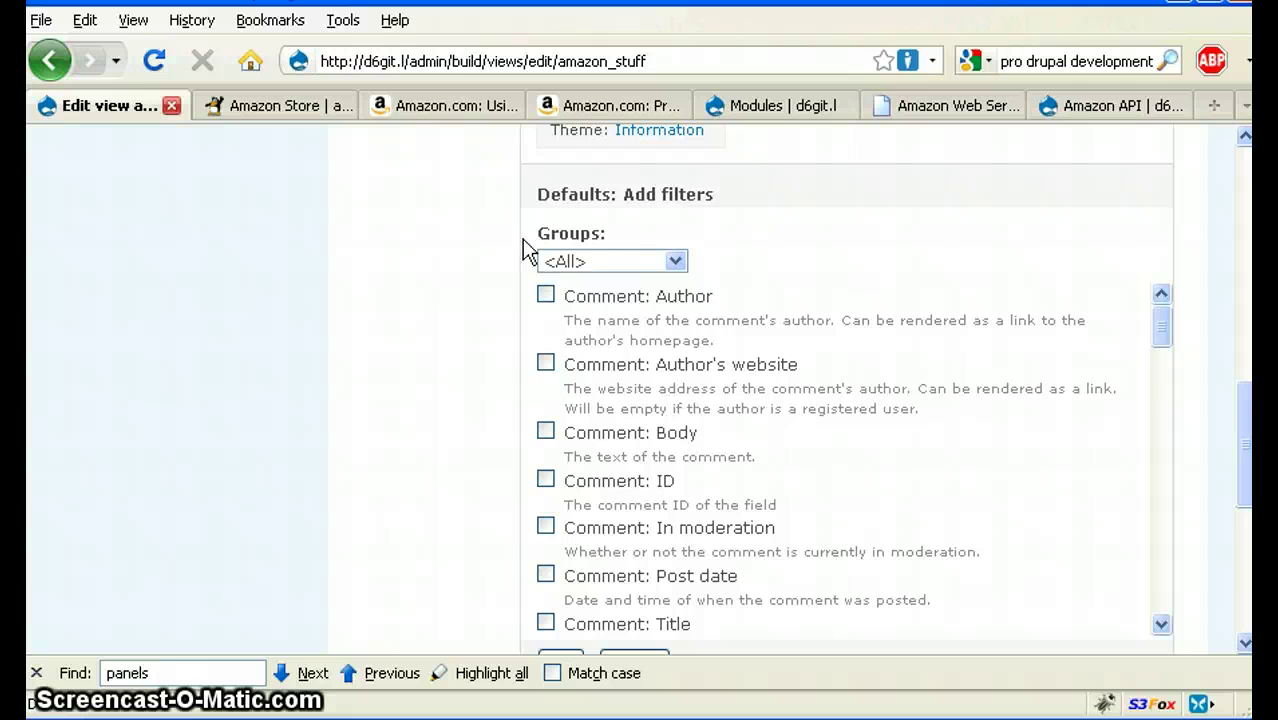
pyautogui.click(596, 264)
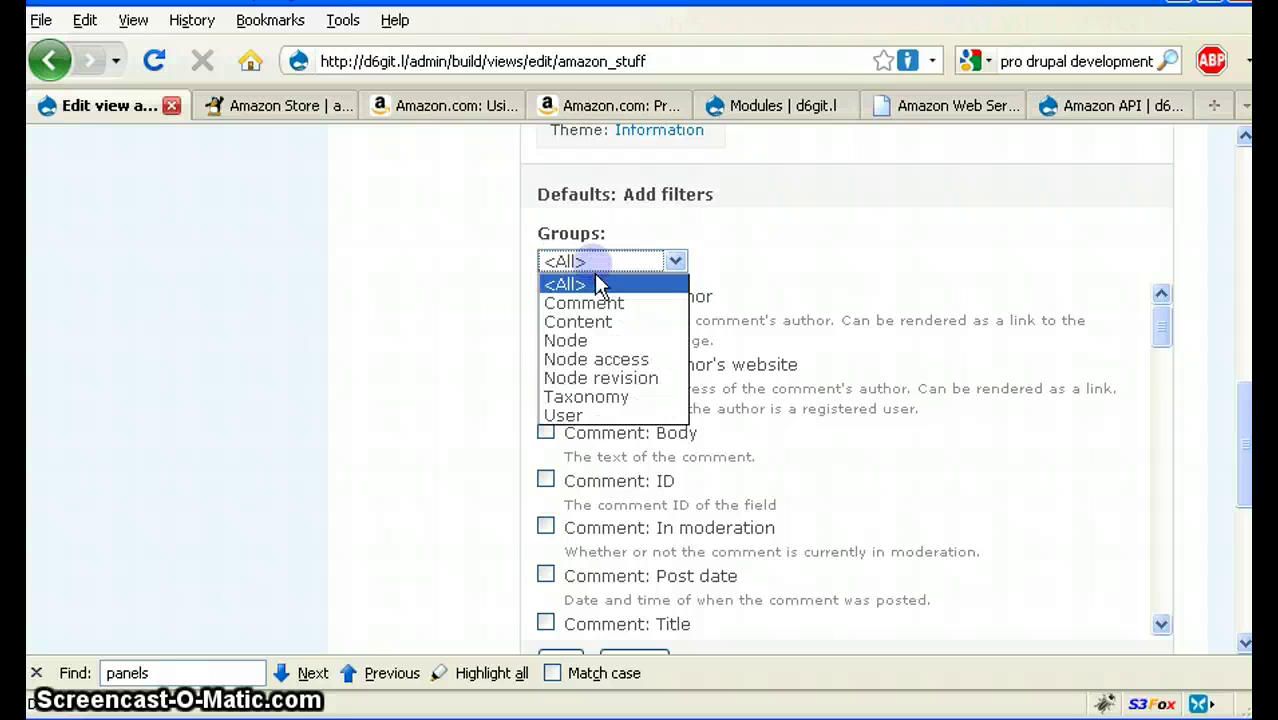
pyautogui.click(596, 341)
pyautogui.scroll(-5, 780, 400)
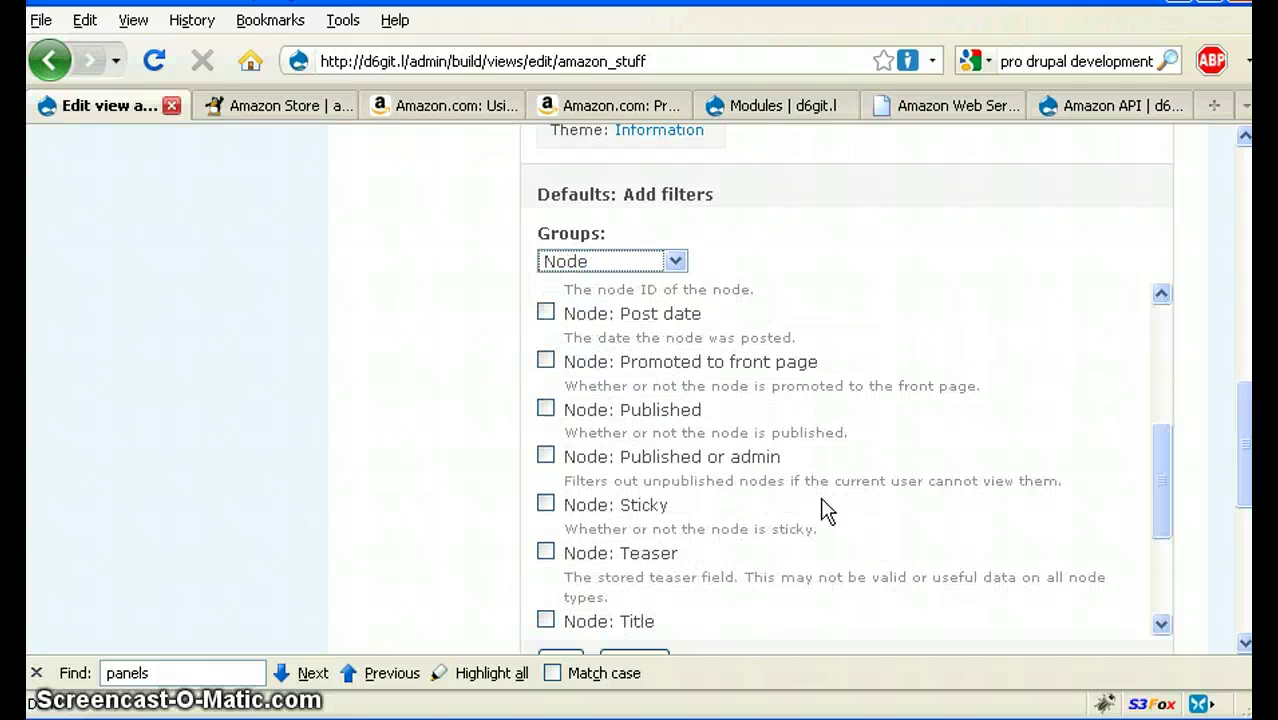
pyautogui.scroll(-2, 827, 510)
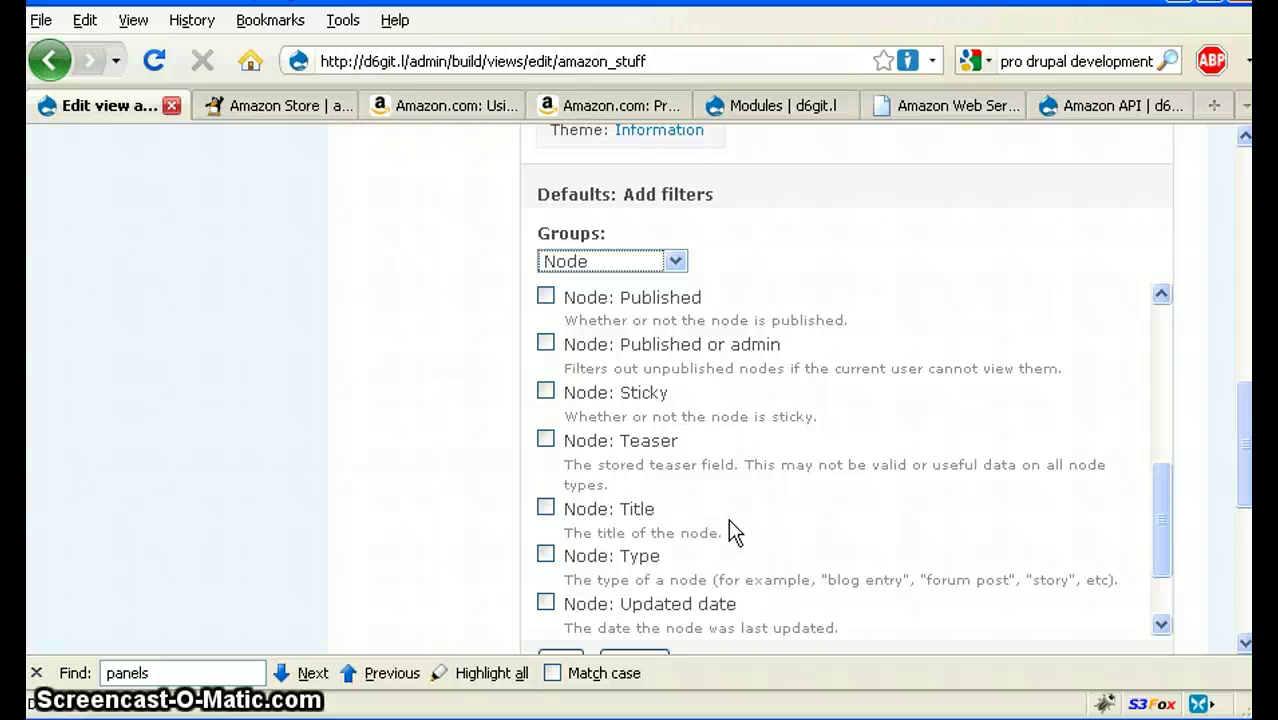
pyautogui.click(546, 553)
pyautogui.scroll(-1, 688, 510)
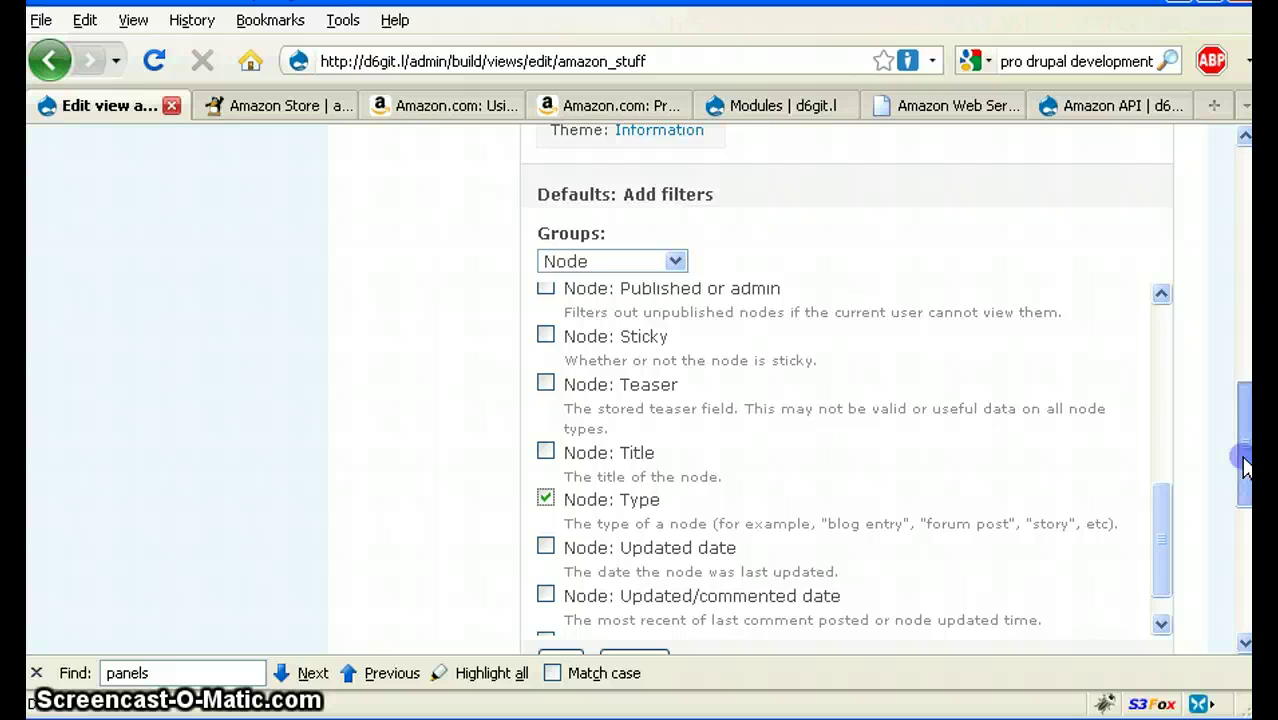
pyautogui.scroll(-1, 1243, 456)
pyautogui.click(577, 590)
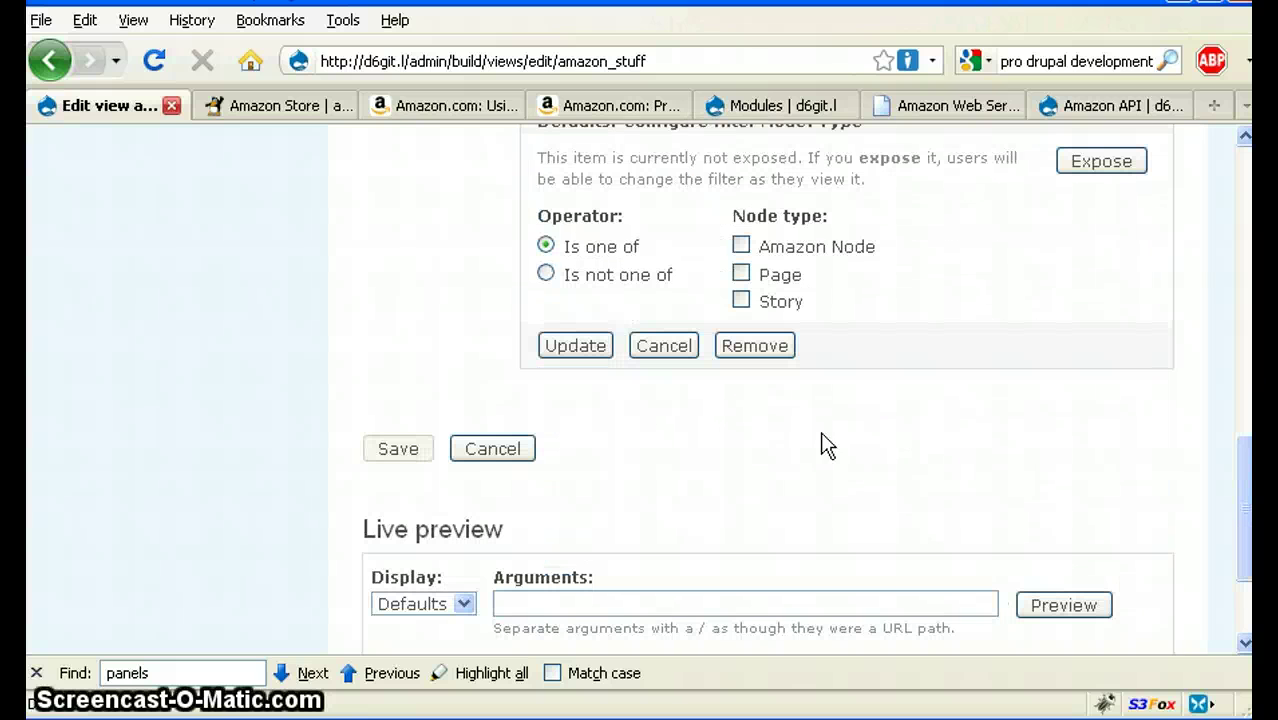
pyautogui.click(743, 246)
pyautogui.click(577, 346)
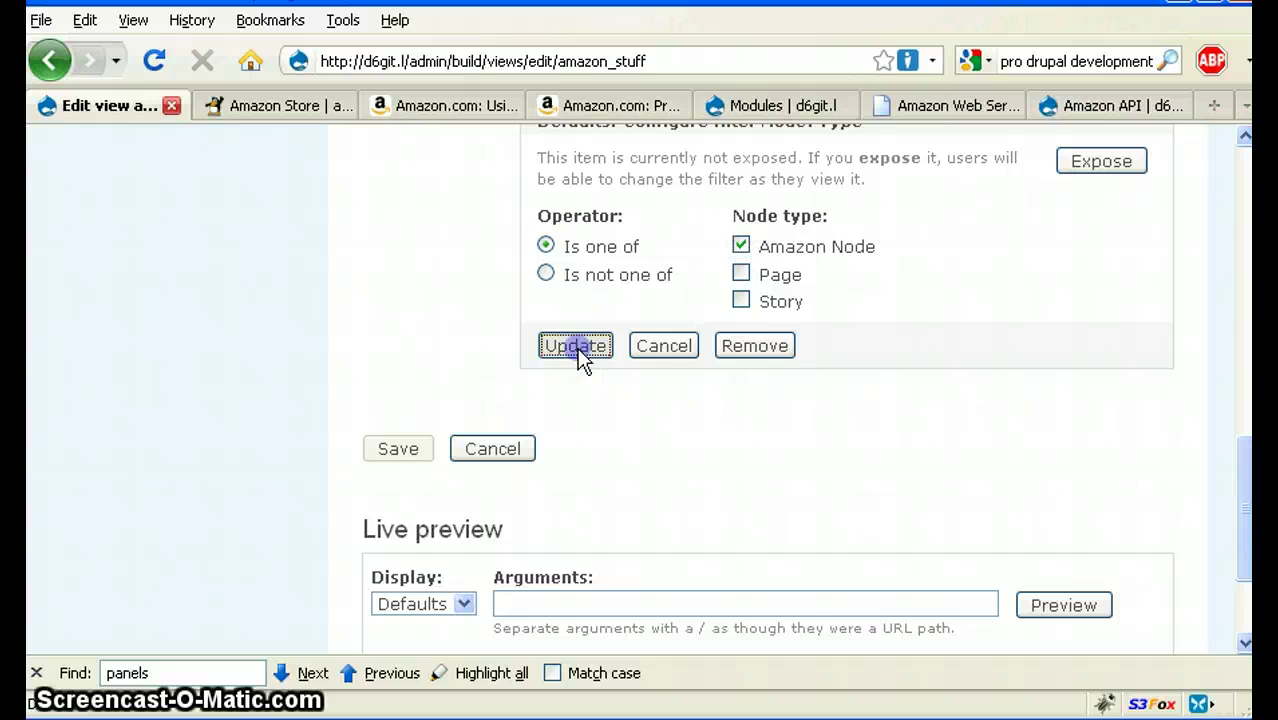
pyautogui.scroll(10, 1033, 347)
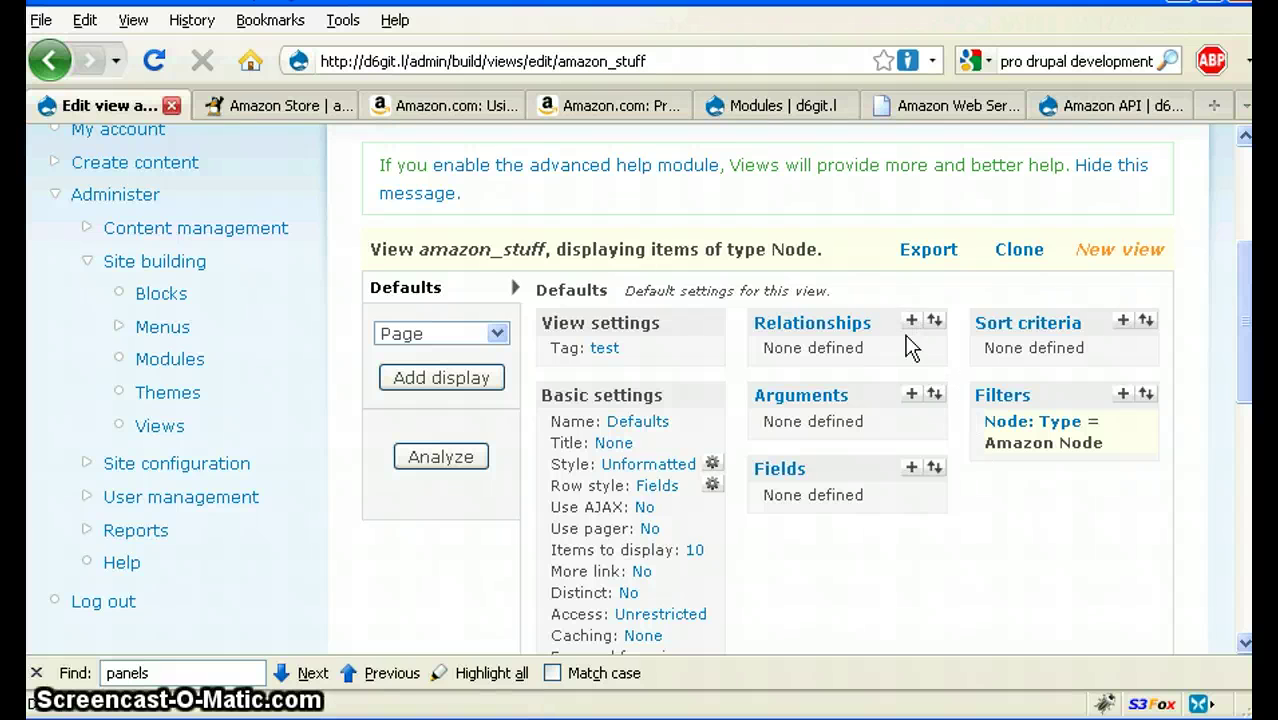
# Add a required relationship on Content: Amazon Item (field_amazon_item)
pyautogui.click(911, 321)
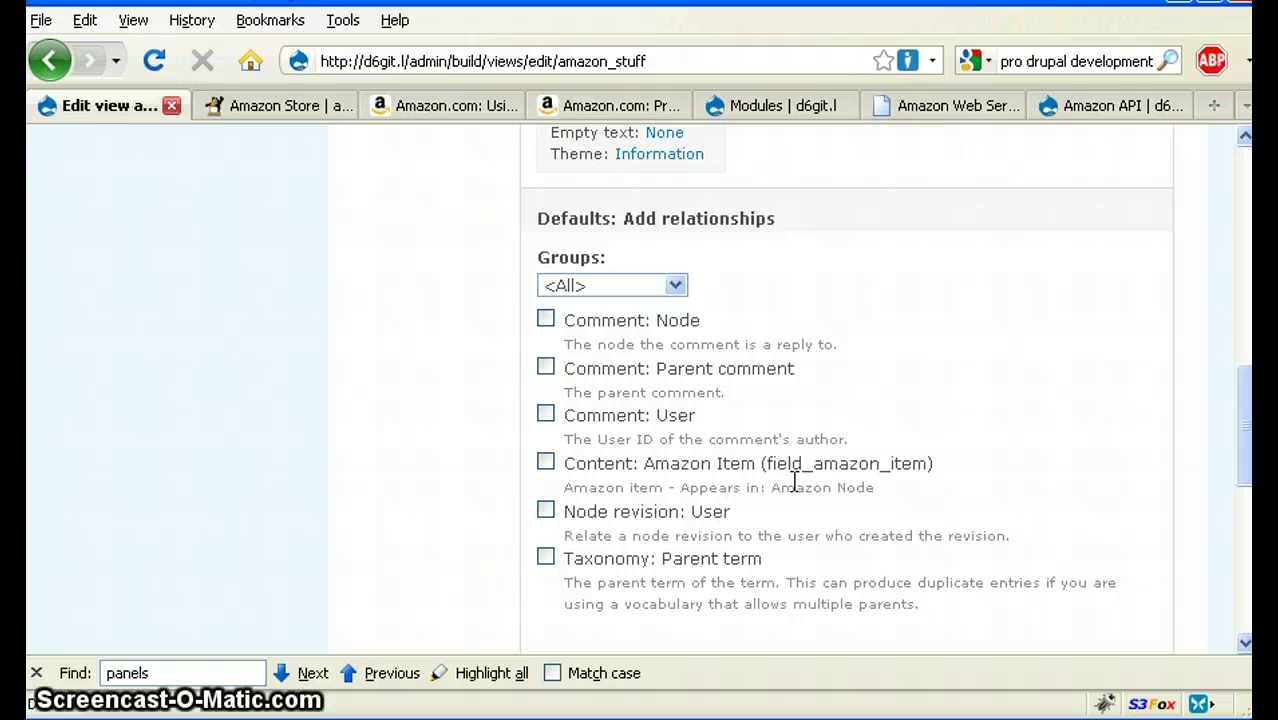
pyautogui.click(546, 463)
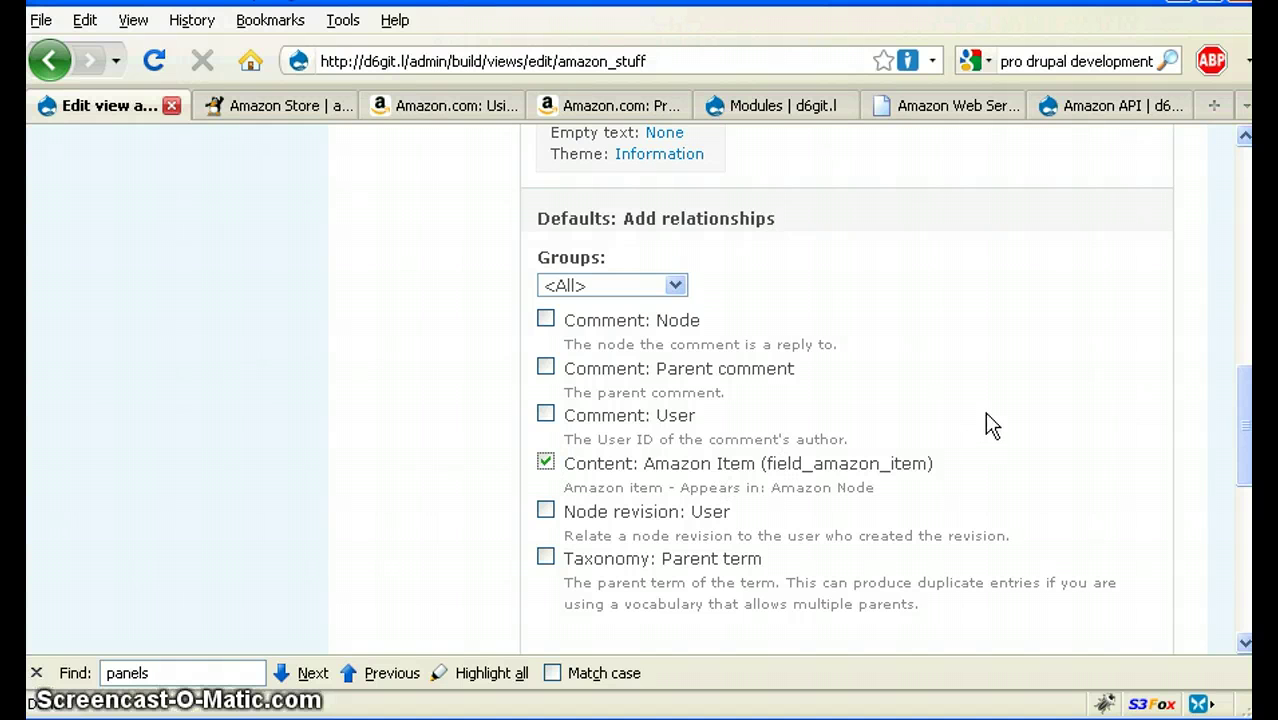
pyautogui.scroll(1, 984, 425)
pyautogui.scroll(-1, 1063, 425)
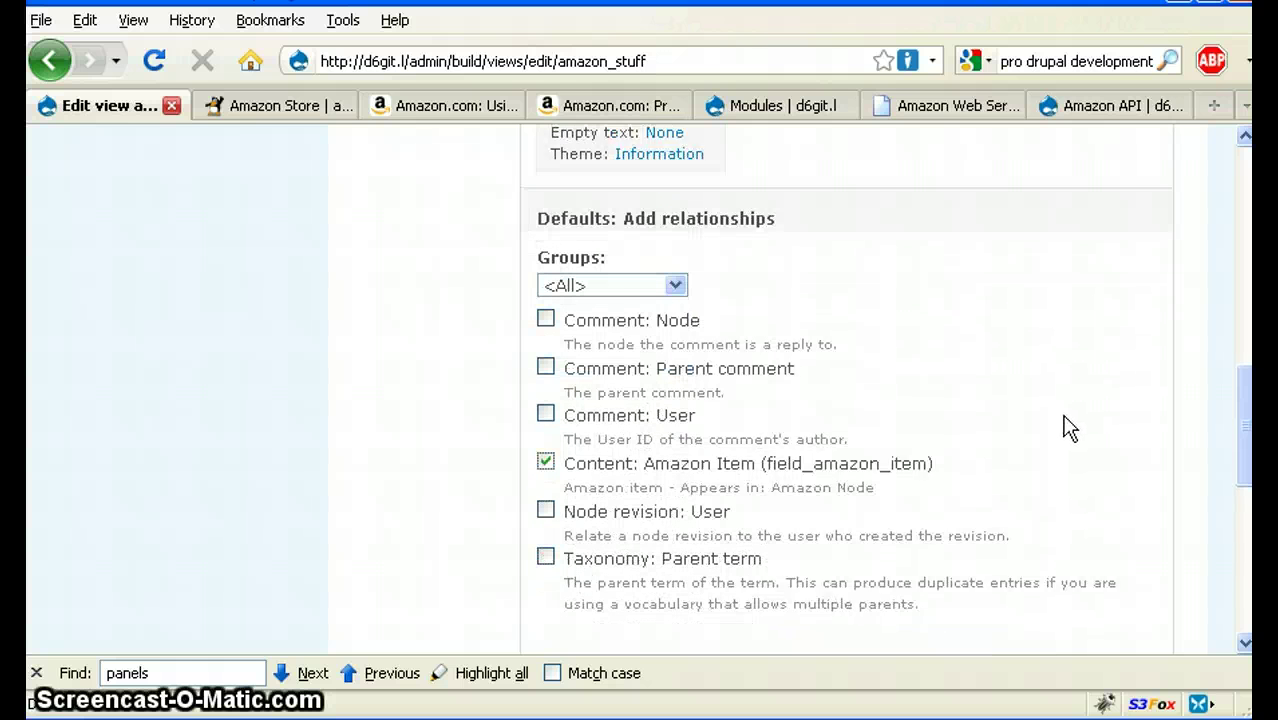
pyautogui.scroll(-1, 1068, 427)
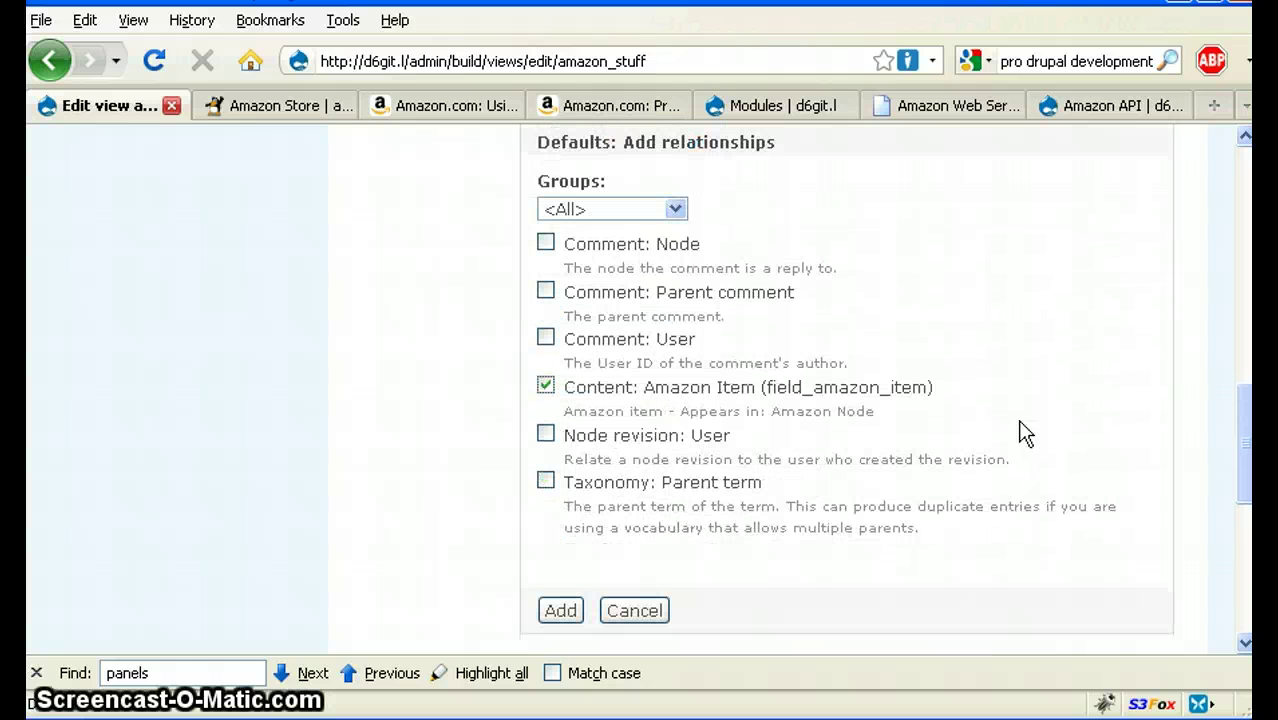
pyautogui.click(566, 612)
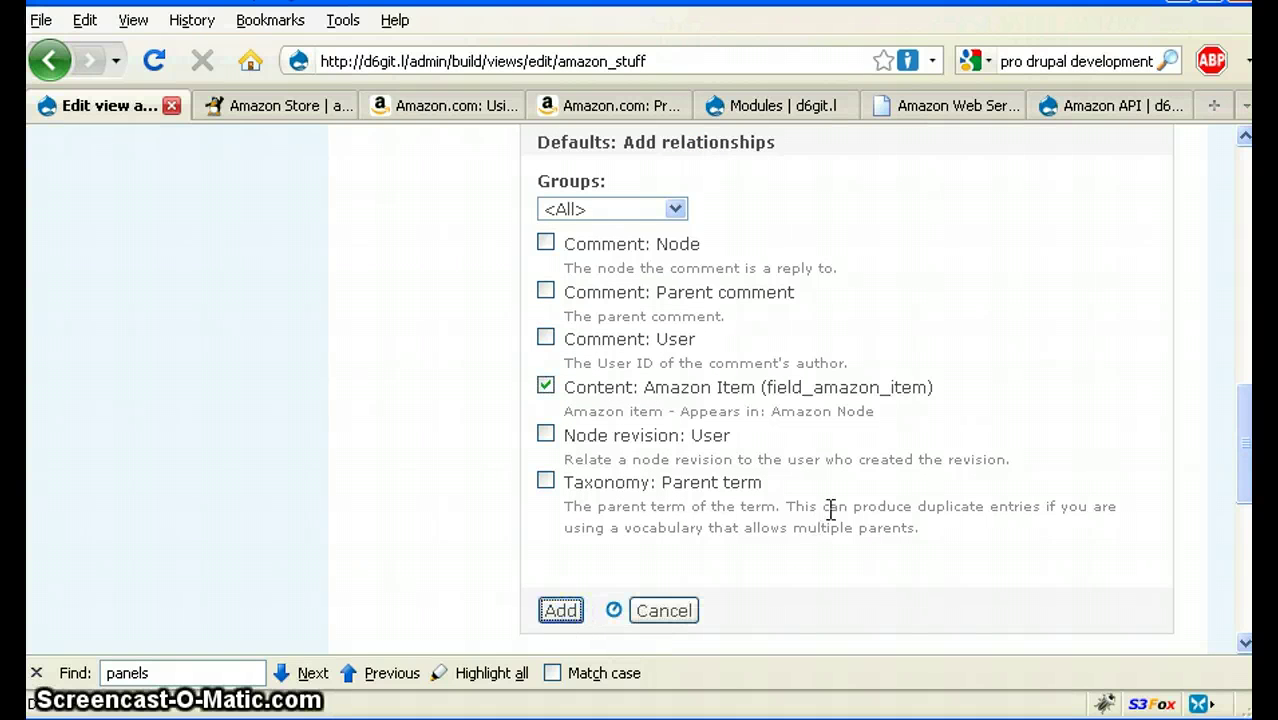
pyautogui.scroll(-1, 945, 400)
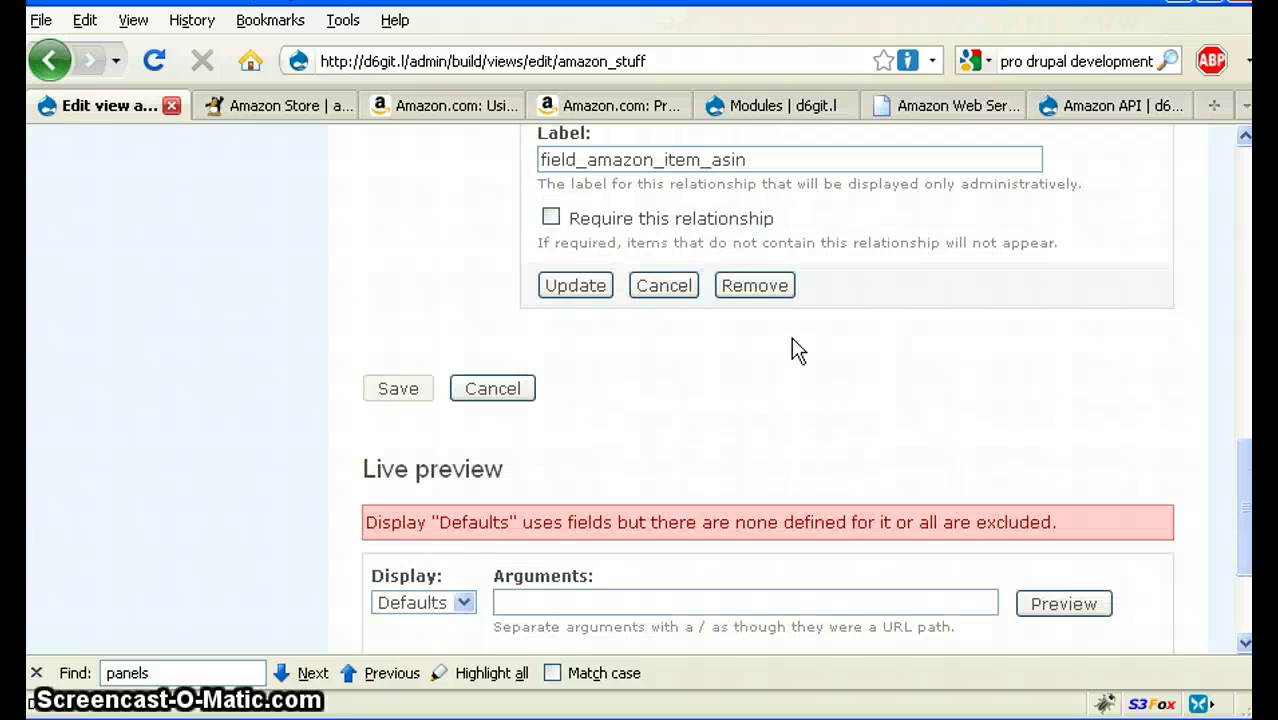
pyautogui.click(551, 217)
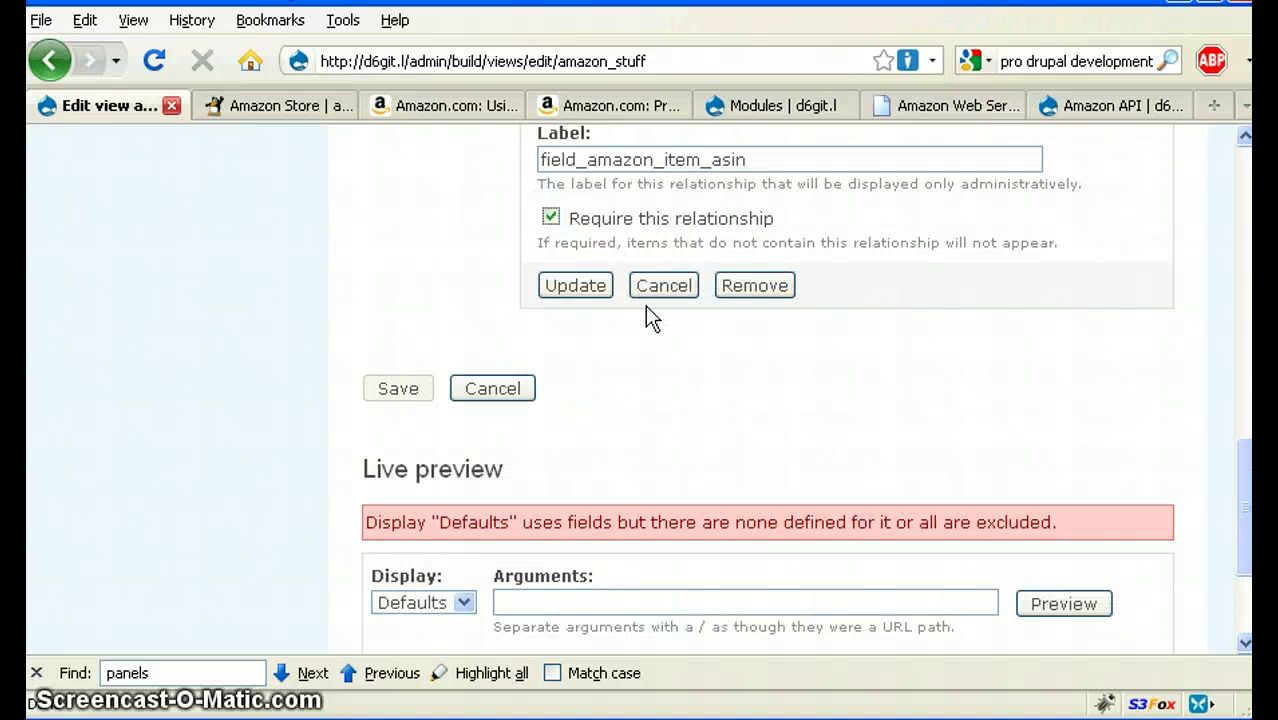
pyautogui.click(577, 286)
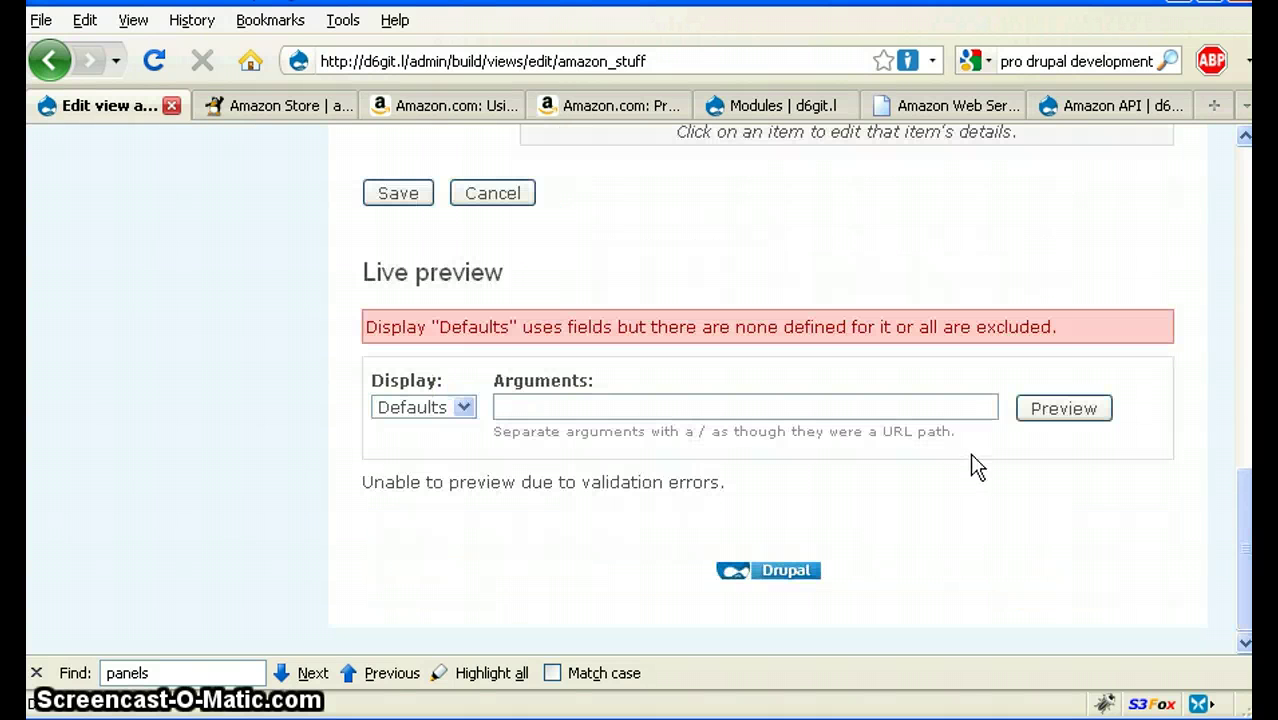
pyautogui.scroll(10, 950, 260)
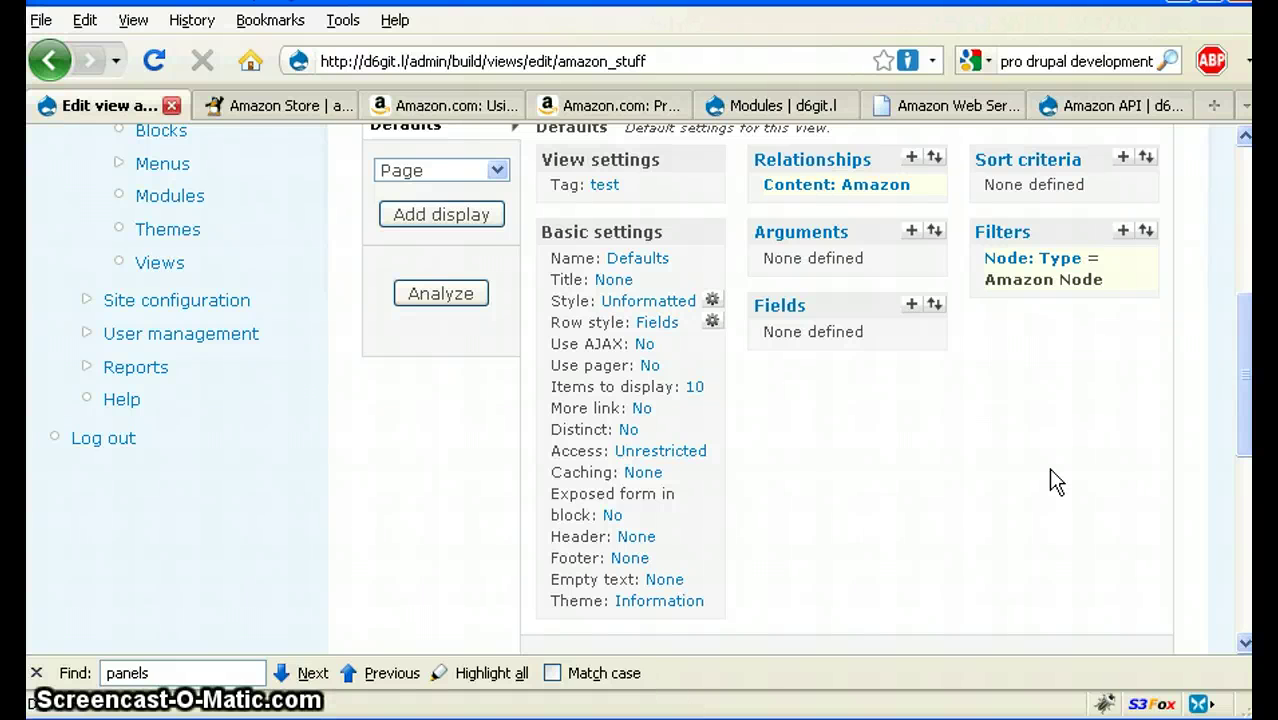
# Add the Node: Nid field from the Node group, with defaults, to the view's fields
pyautogui.click(911, 305)
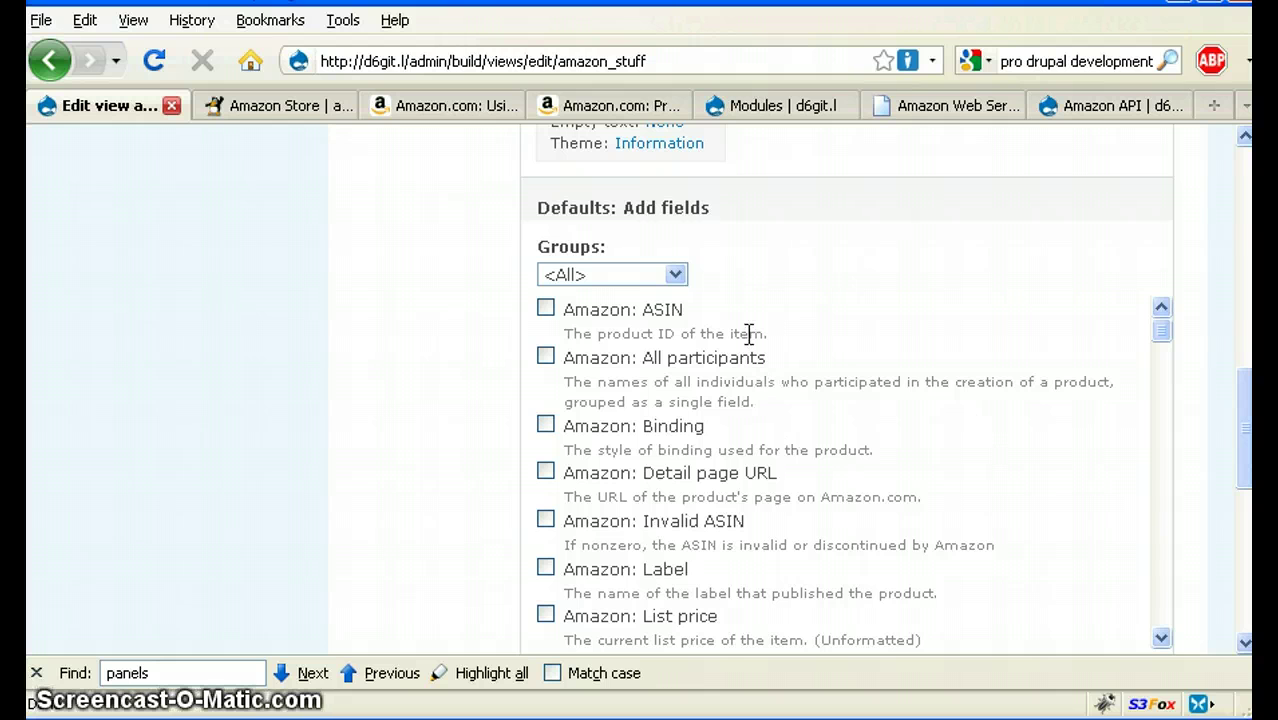
pyautogui.click(675, 275)
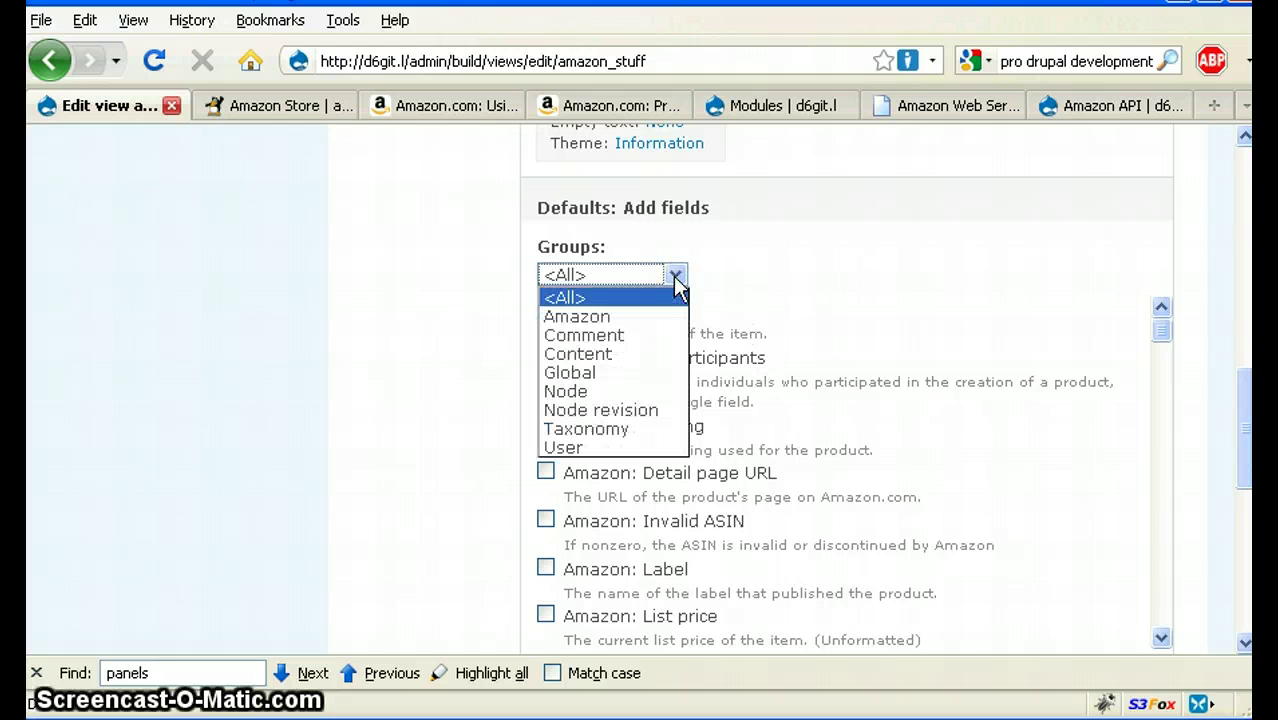
pyautogui.click(621, 391)
pyautogui.scroll(-1, 805, 365)
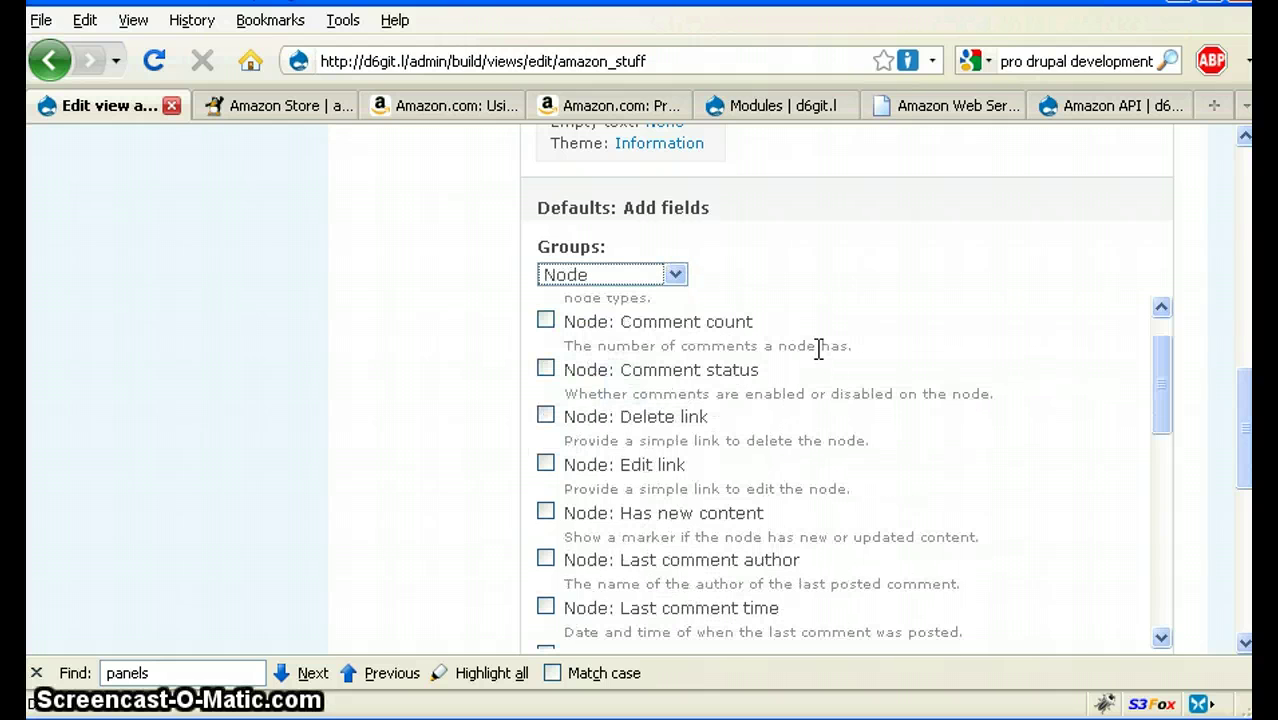
pyautogui.scroll(-1, 758, 440)
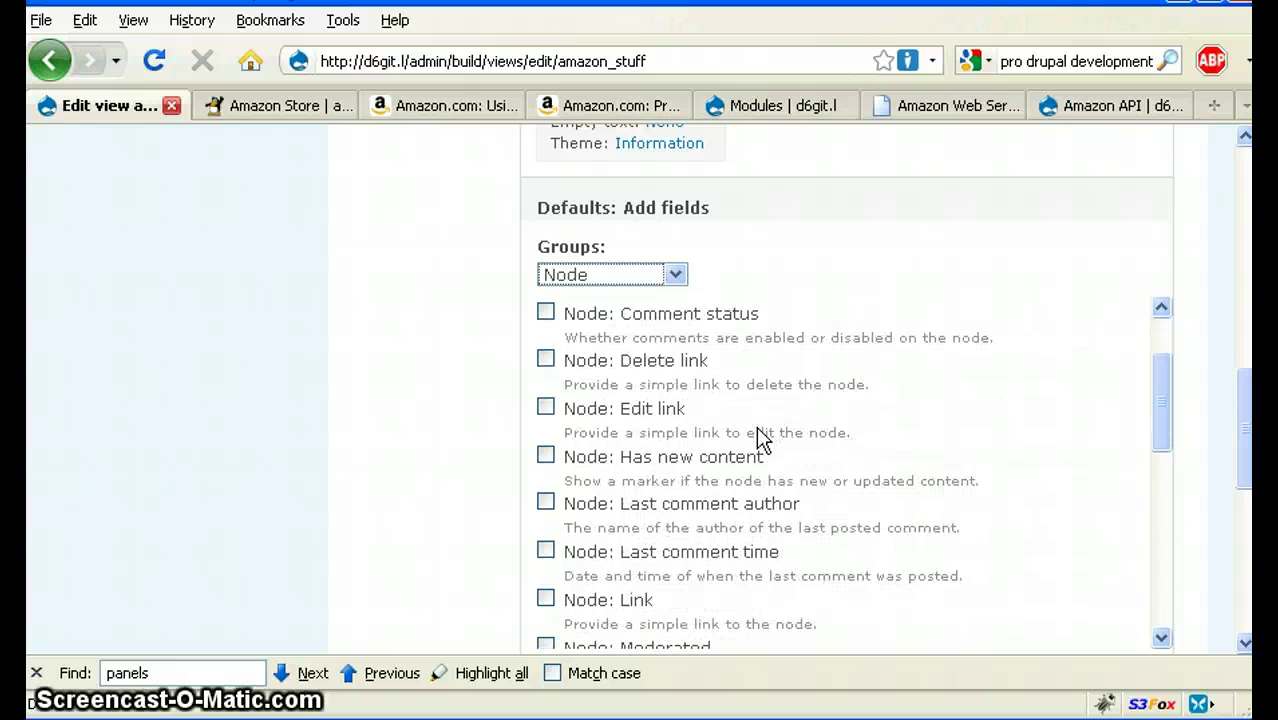
pyautogui.scroll(-4, 756, 432)
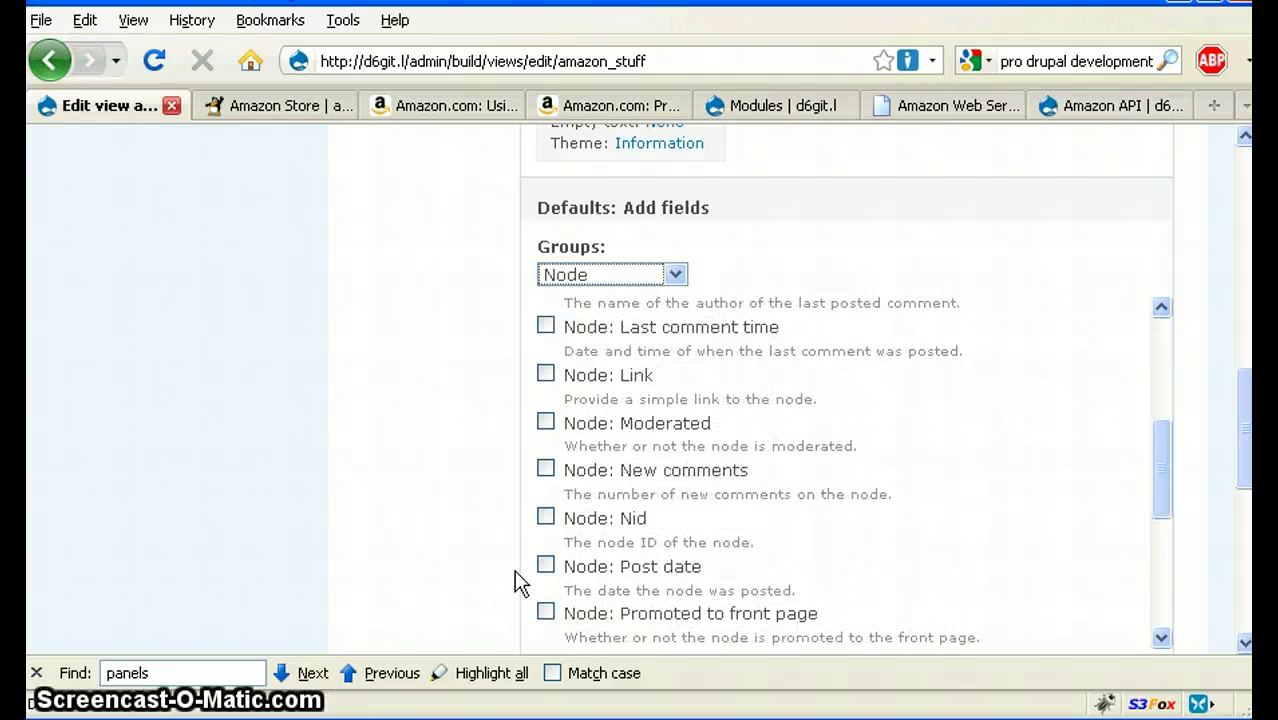
pyautogui.click(545, 517)
pyautogui.scroll(-4, 800, 470)
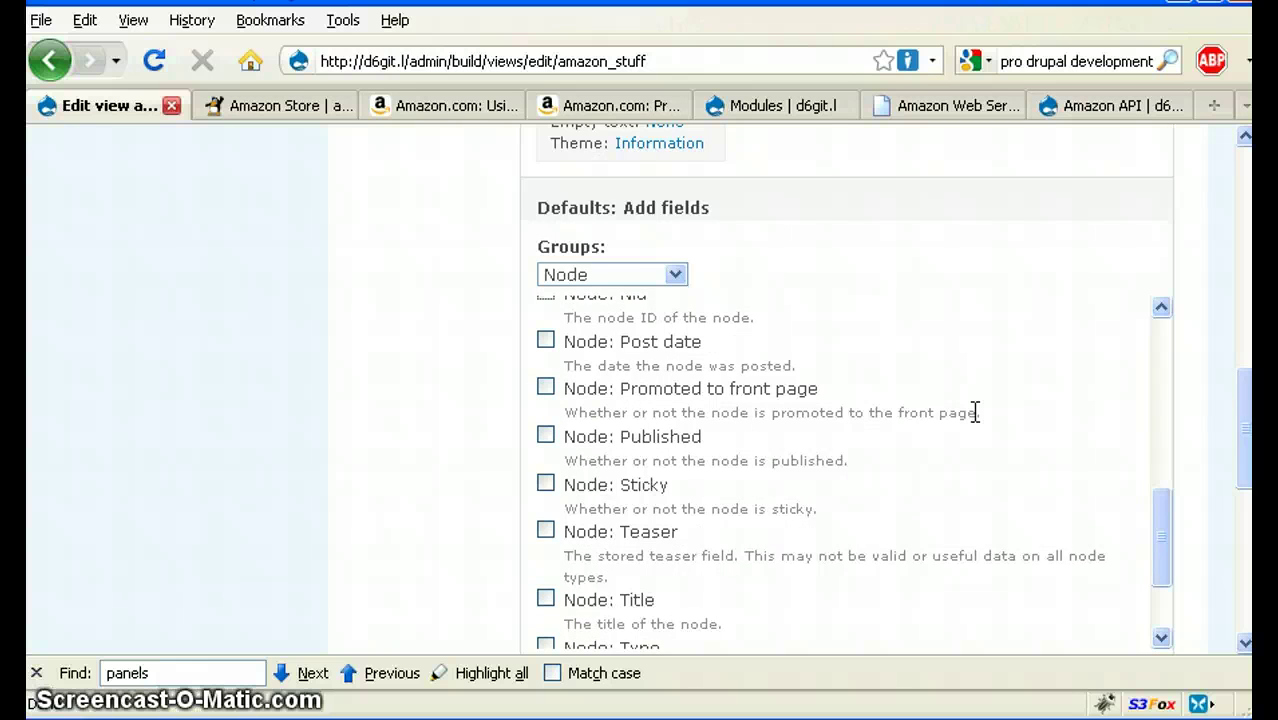
pyautogui.moveTo(1241, 394); pyautogui.dragTo(1241, 442)
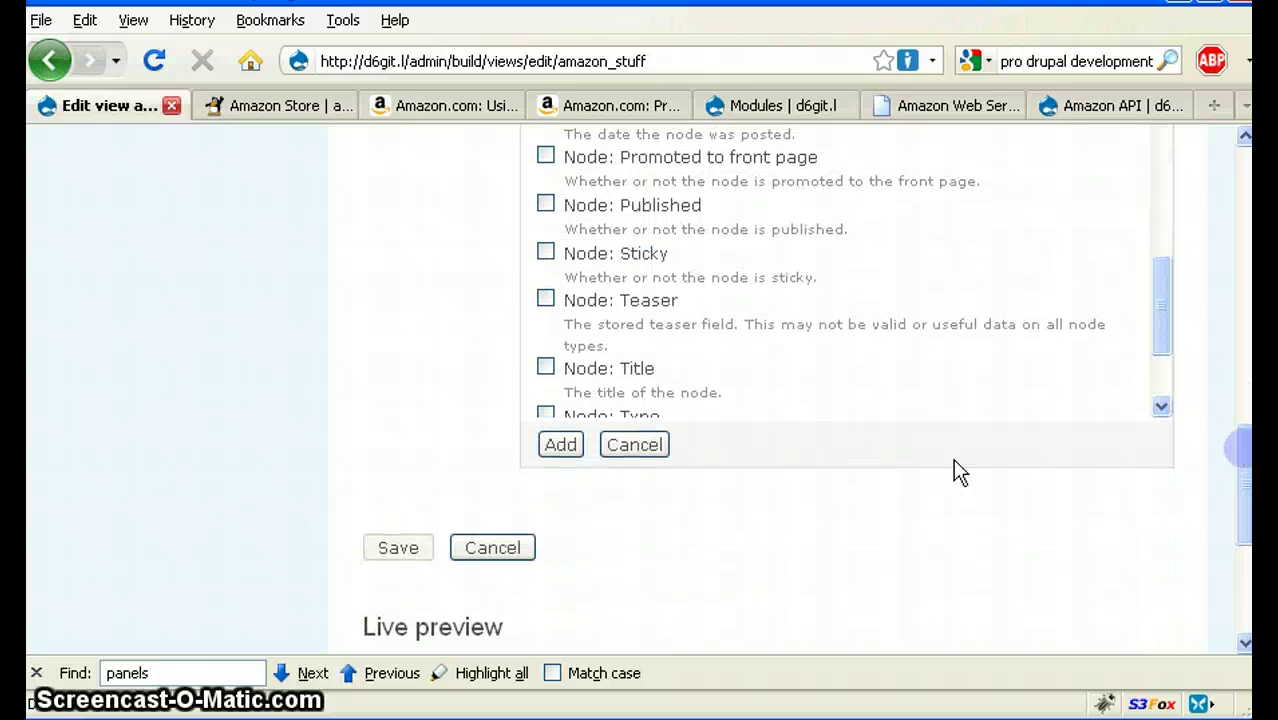
pyautogui.click(559, 444)
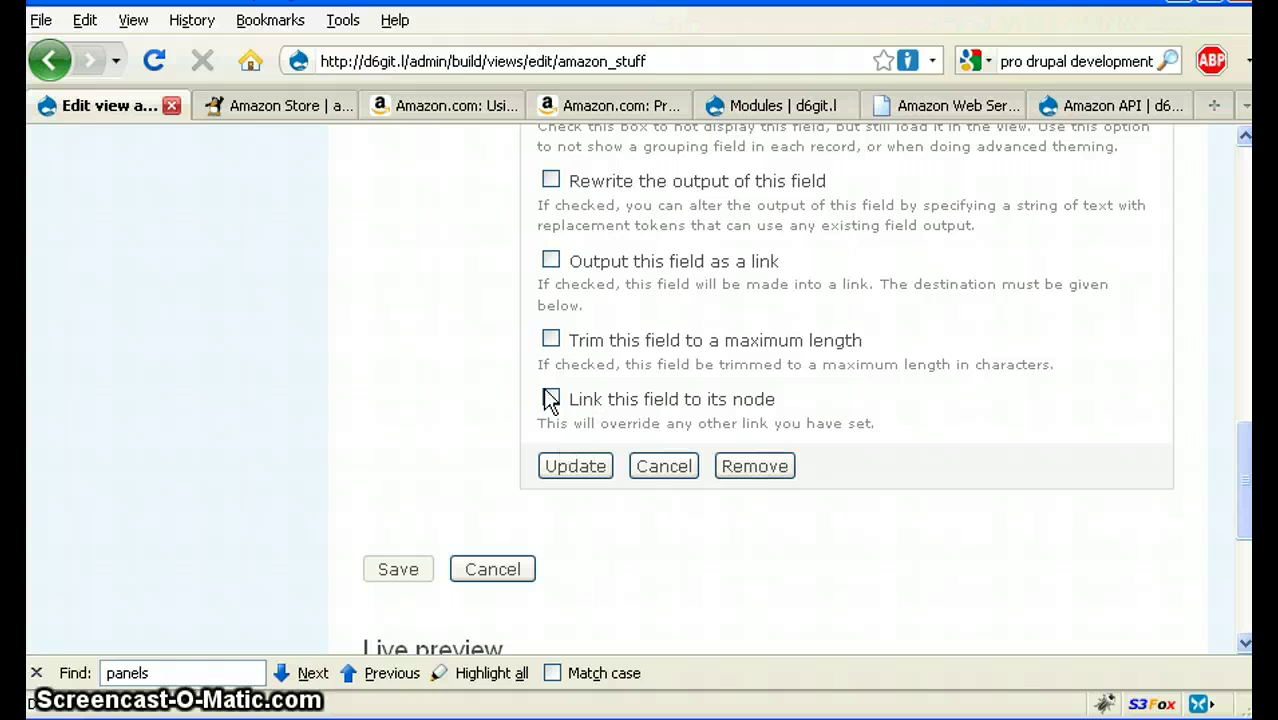
pyautogui.click(574, 467)
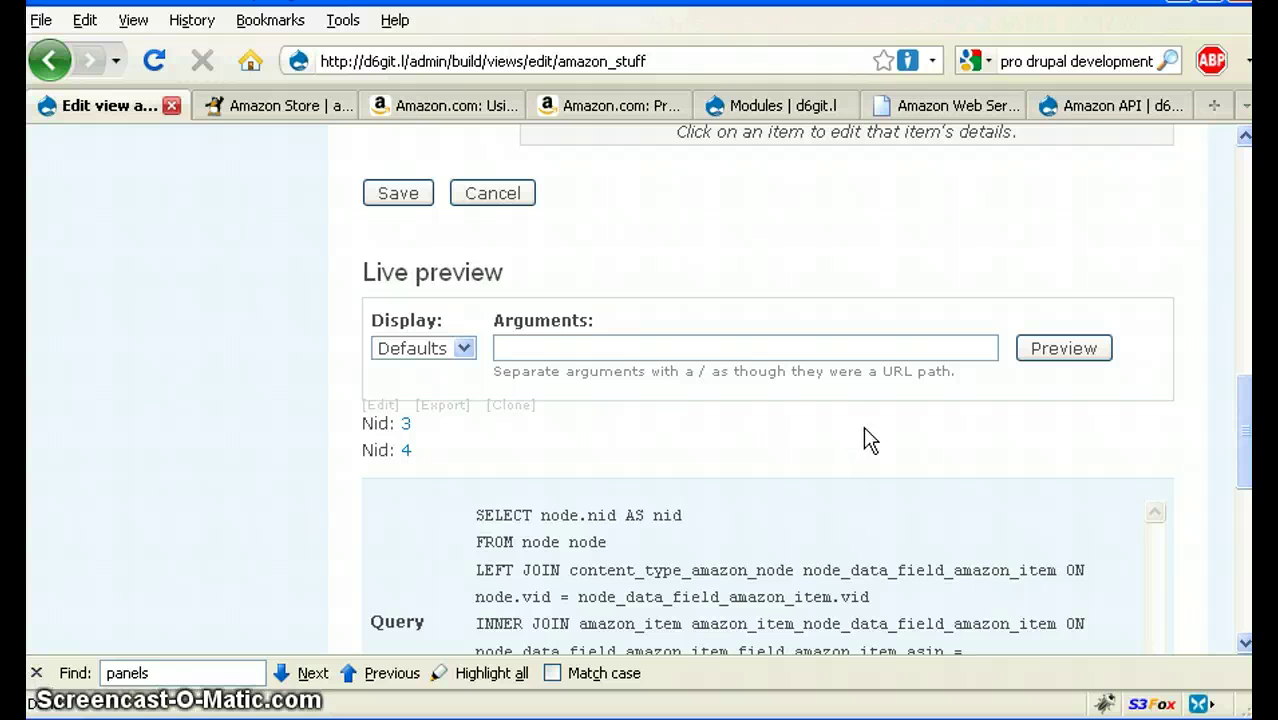
pyautogui.scroll(8, 799, 422)
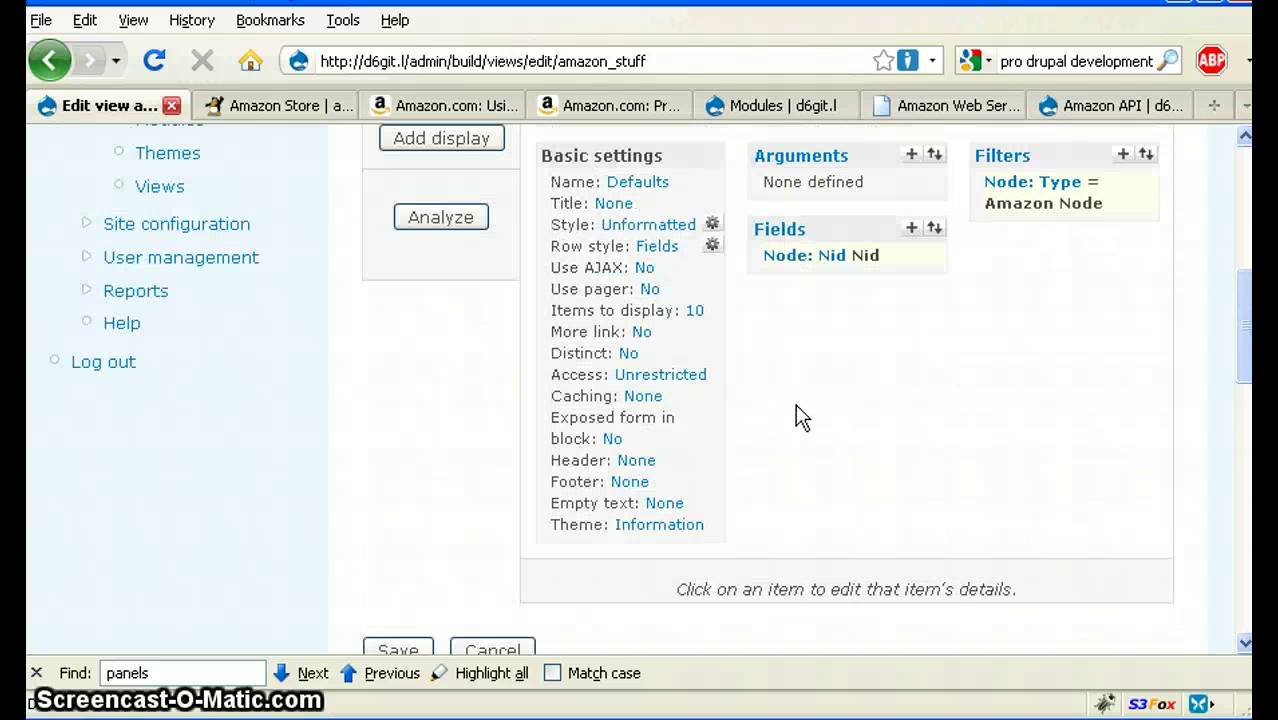
pyautogui.click(911, 228)
pyautogui.scroll(-1, 855, 360)
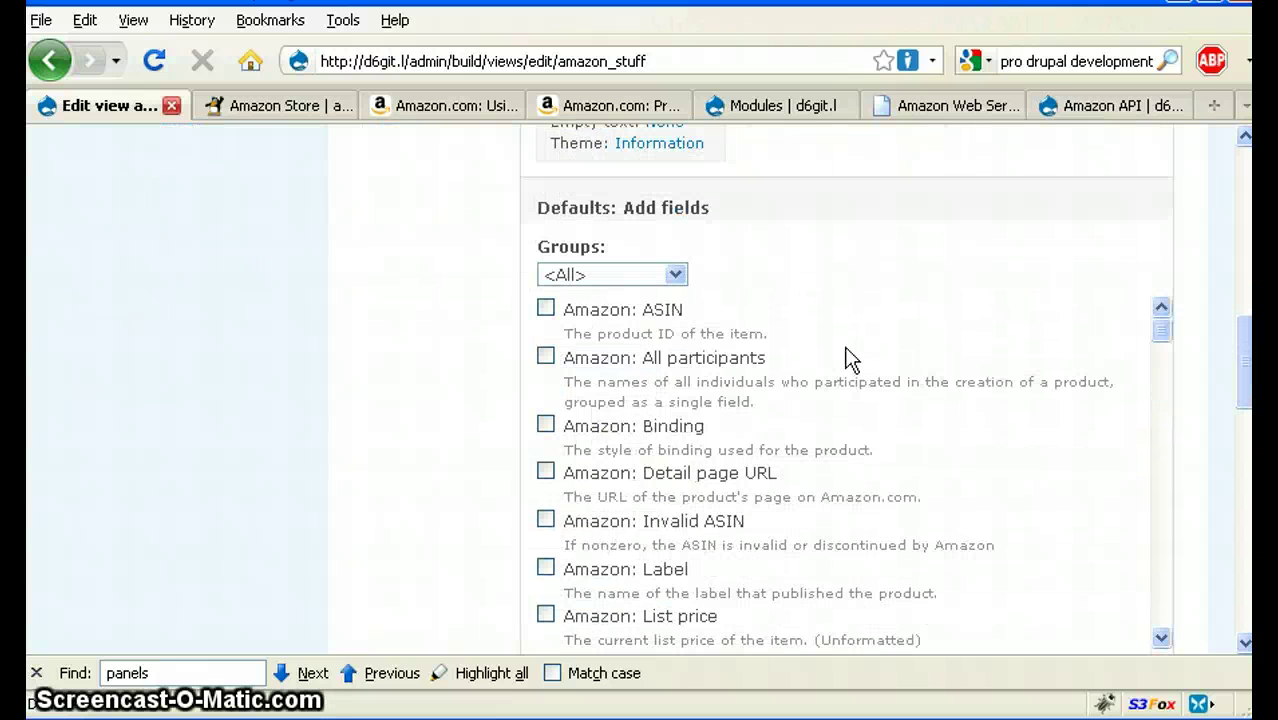
pyautogui.click(545, 308)
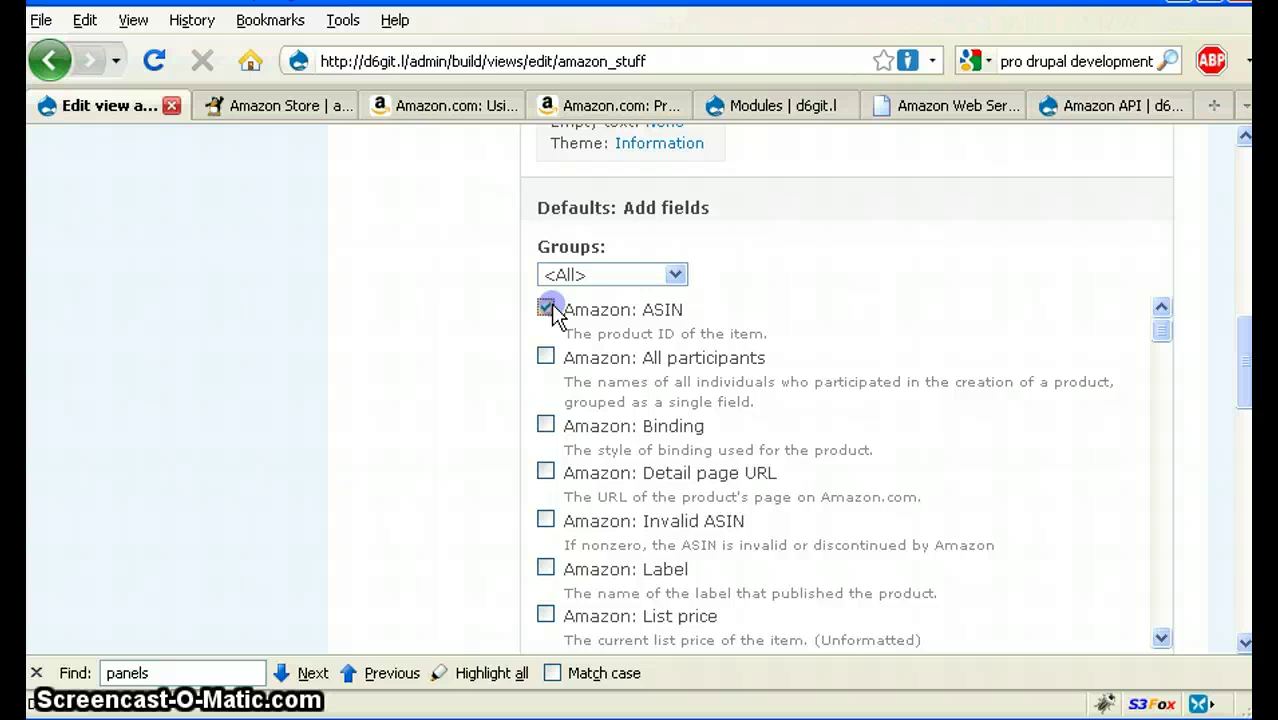
pyautogui.scroll(-1, 576, 322)
pyautogui.scroll(-12, 927, 436)
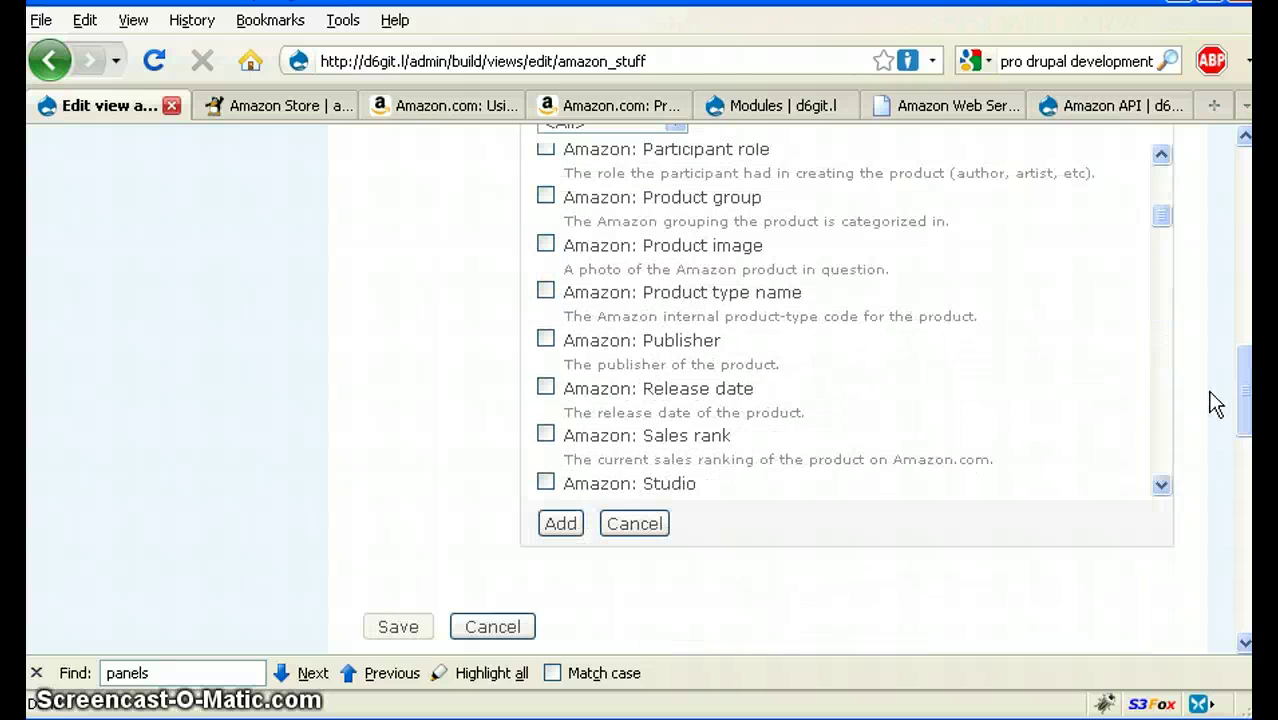
pyautogui.click(562, 448)
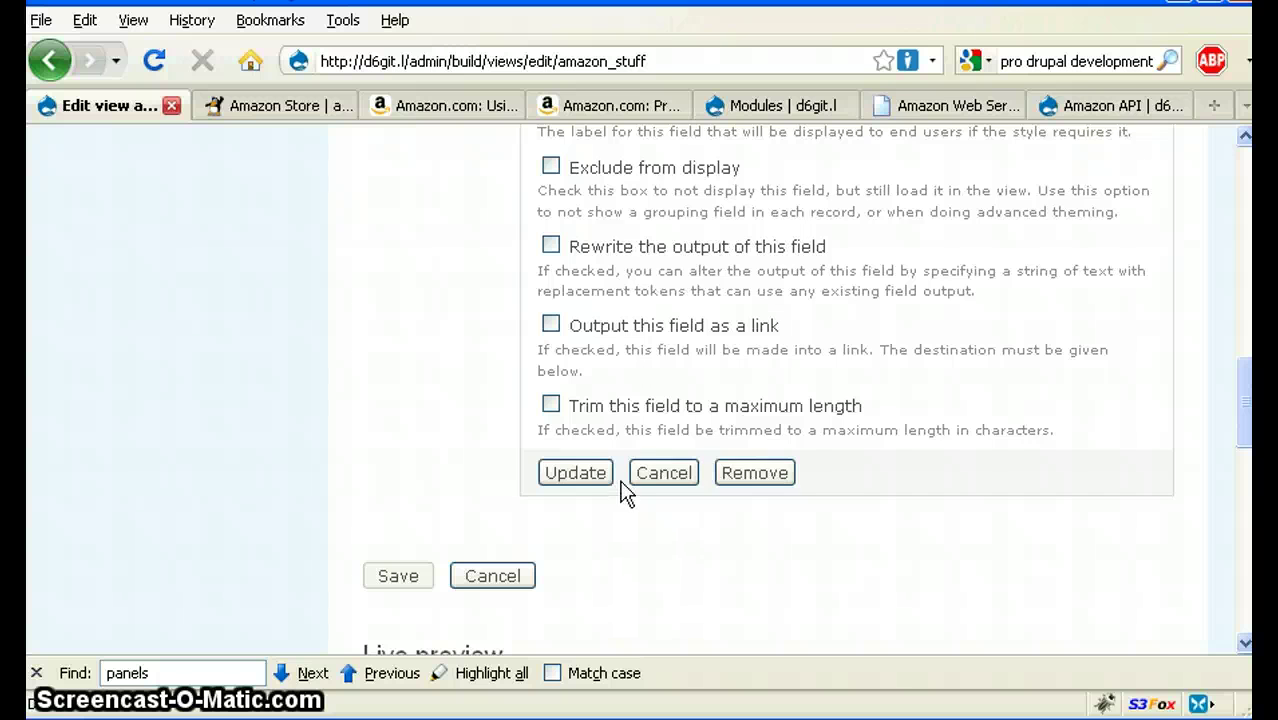
pyautogui.click(580, 476)
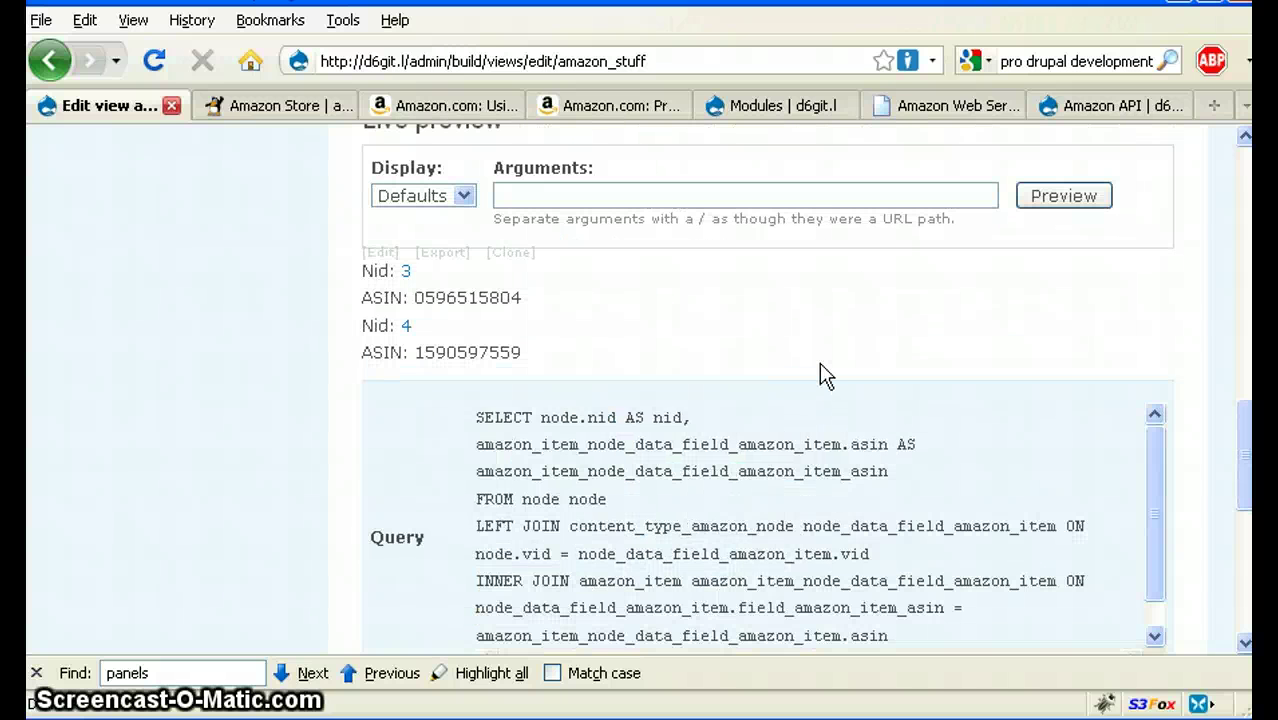
pyautogui.scroll(4, 820, 375)
pyautogui.scroll(4, 820, 375)
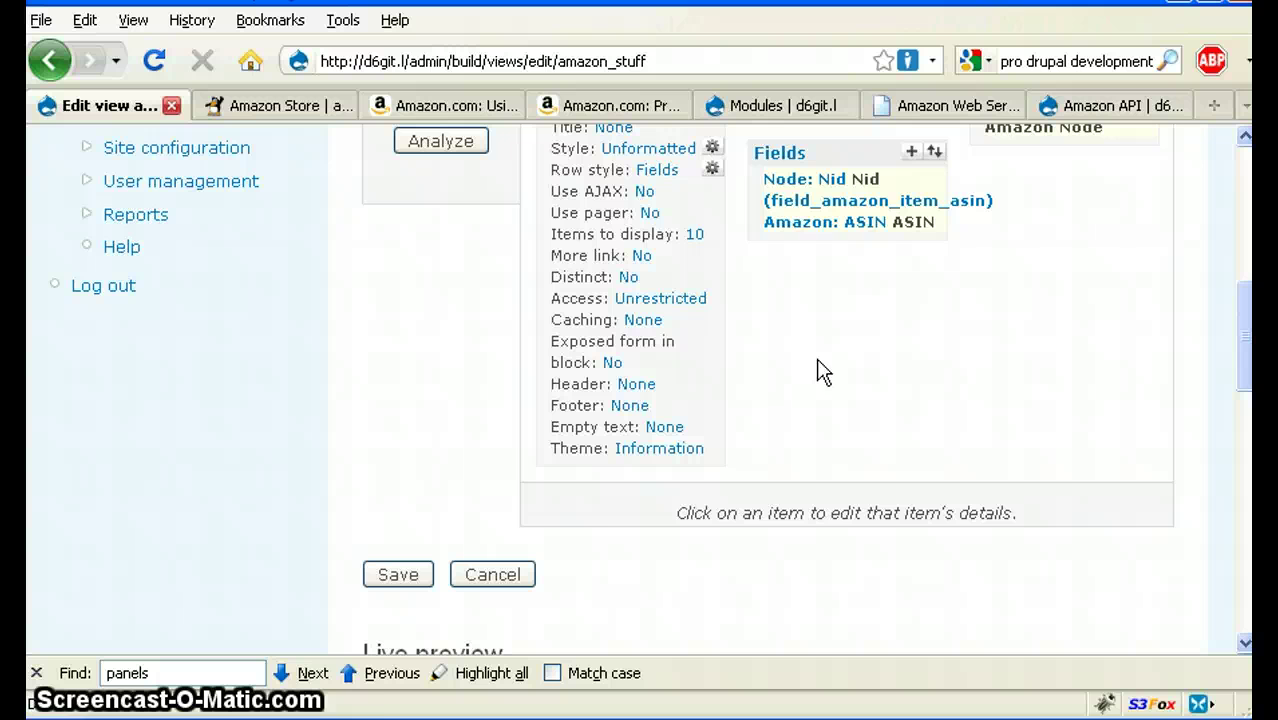
# Select Amazon: Title in the list of fields to add
pyautogui.click(912, 152)
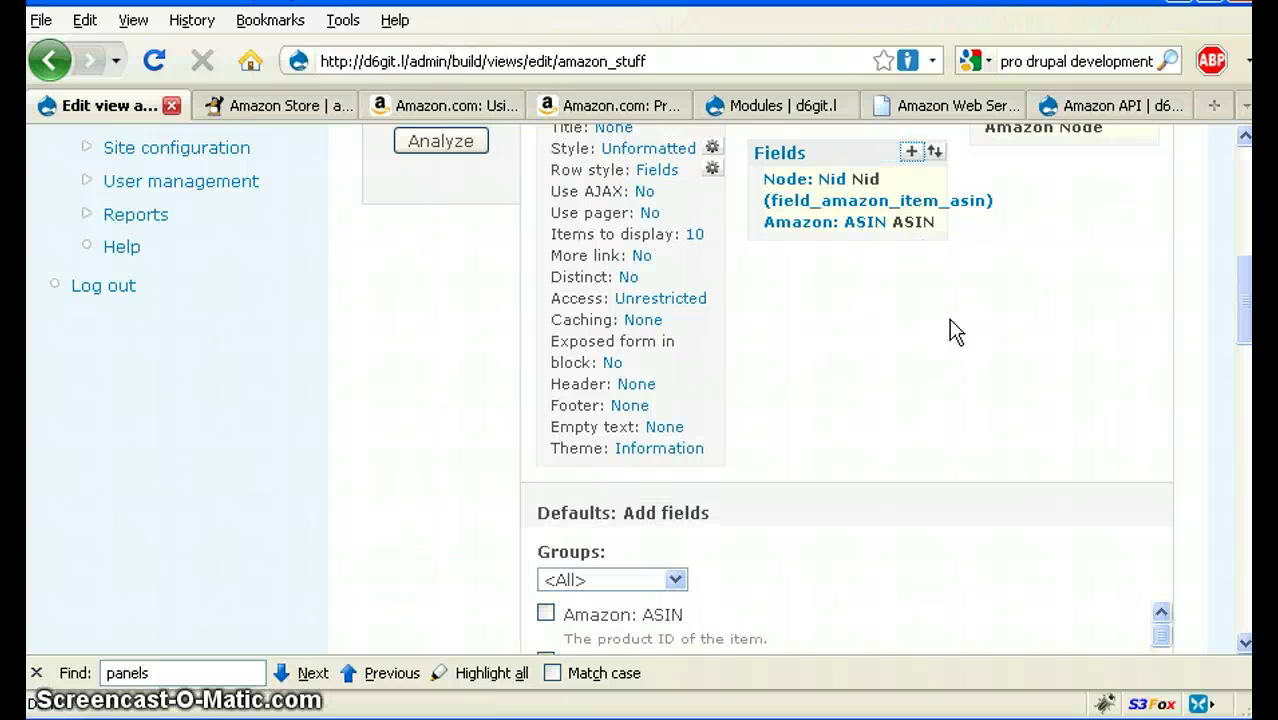
pyautogui.scroll(-5, 949, 321)
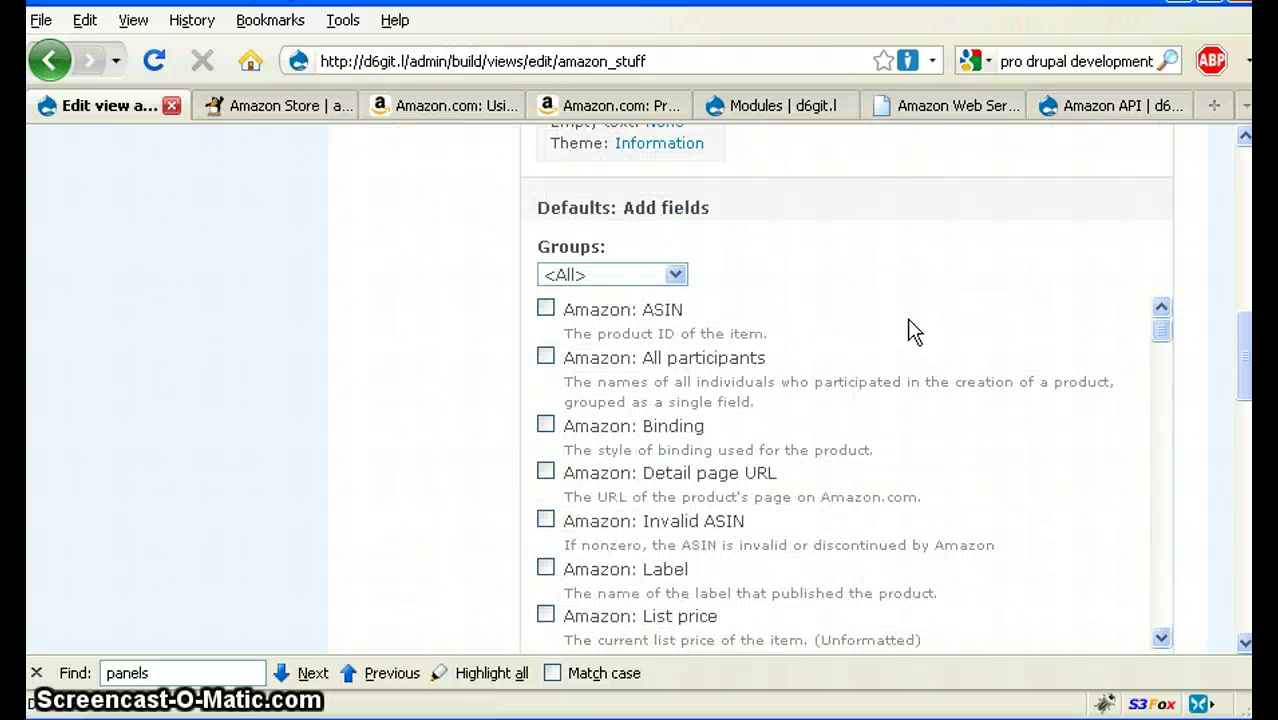
pyautogui.scroll(-2, 910, 335)
pyautogui.scroll(-1, 919, 462)
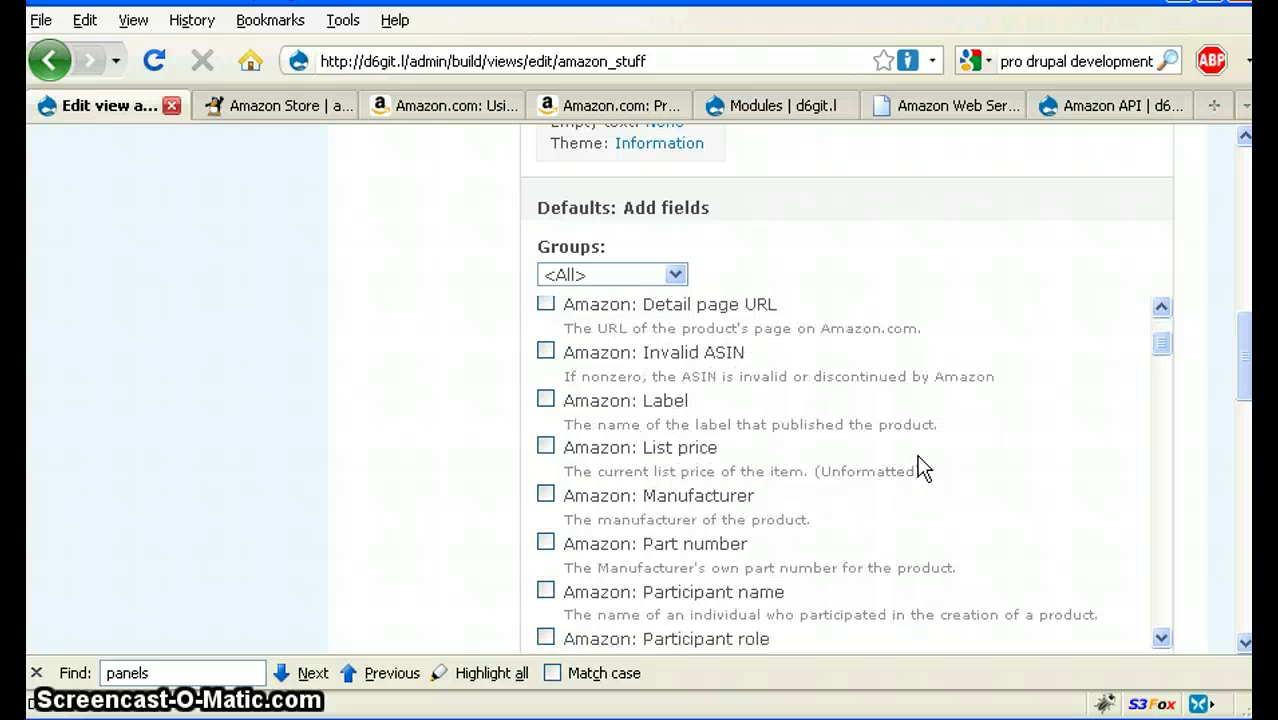
pyautogui.scroll(-1, 904, 456)
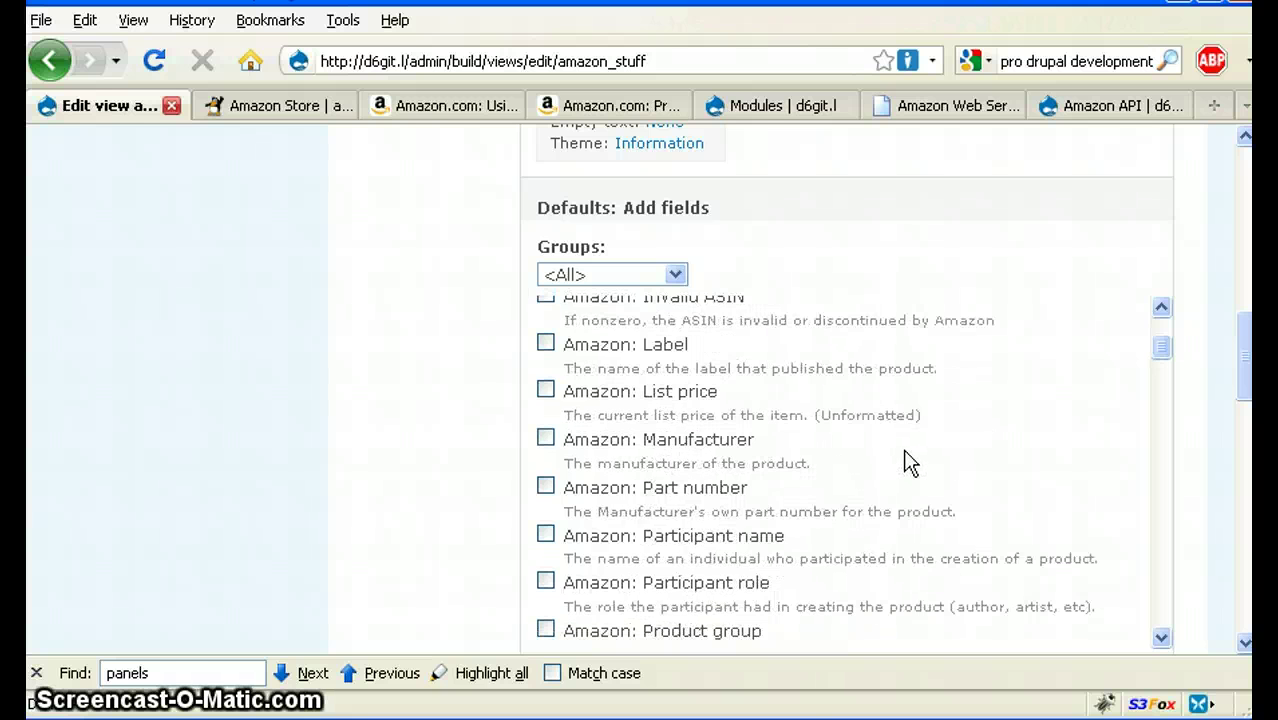
pyautogui.scroll(-4, 906, 460)
pyautogui.scroll(-4, 906, 458)
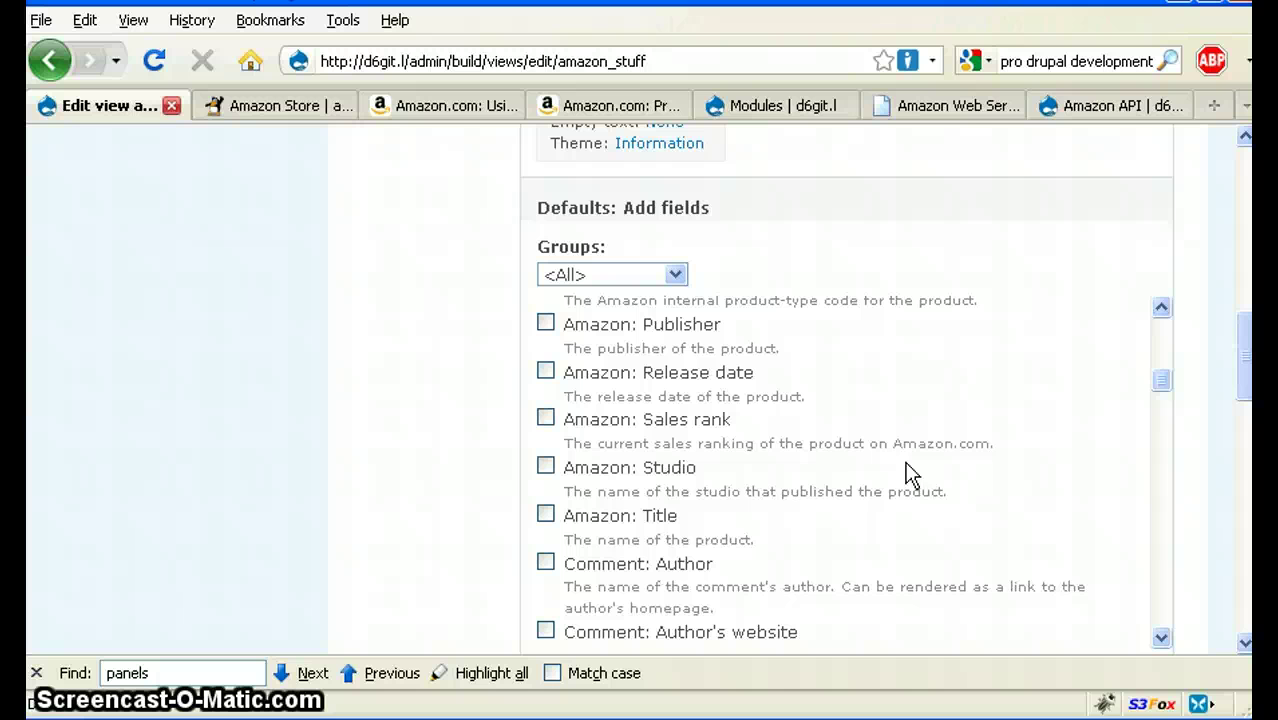
pyautogui.click(546, 514)
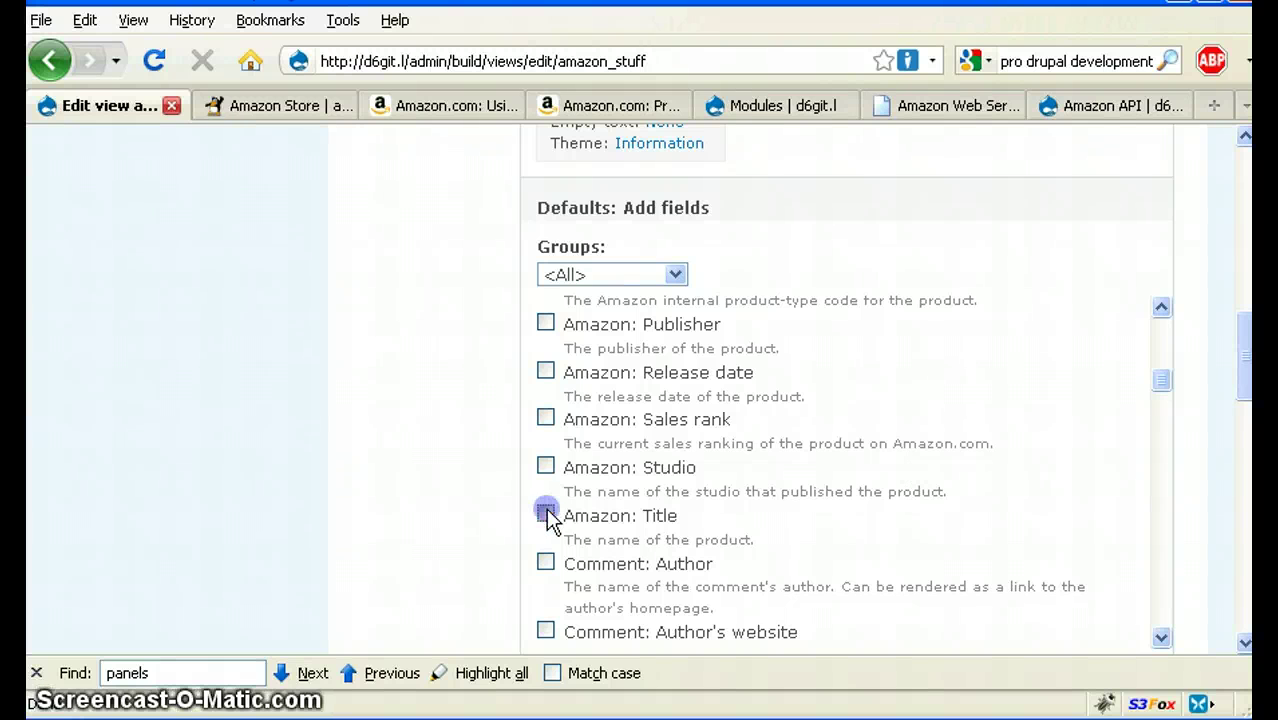
# Add the Title field, keeping it linked to the product's Amazon page
pyautogui.scroll(-3, 819, 471)
pyautogui.scroll(-5, 1226, 476)
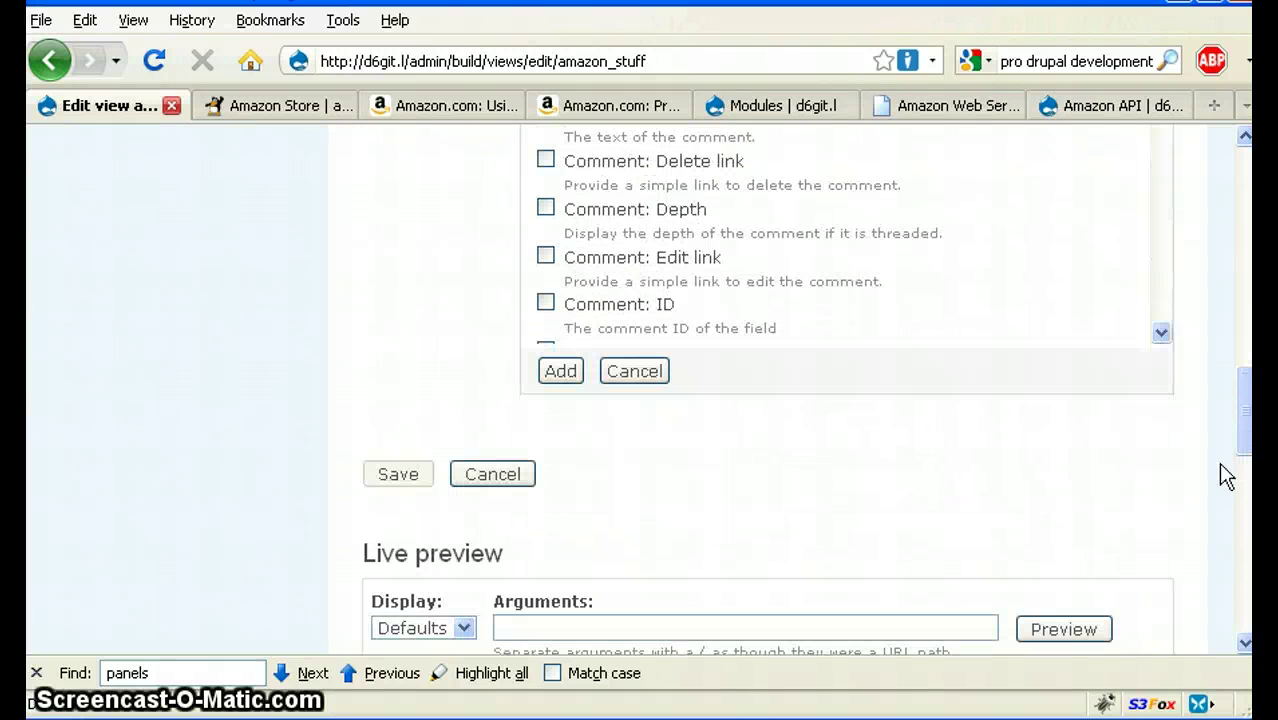
pyautogui.click(562, 380)
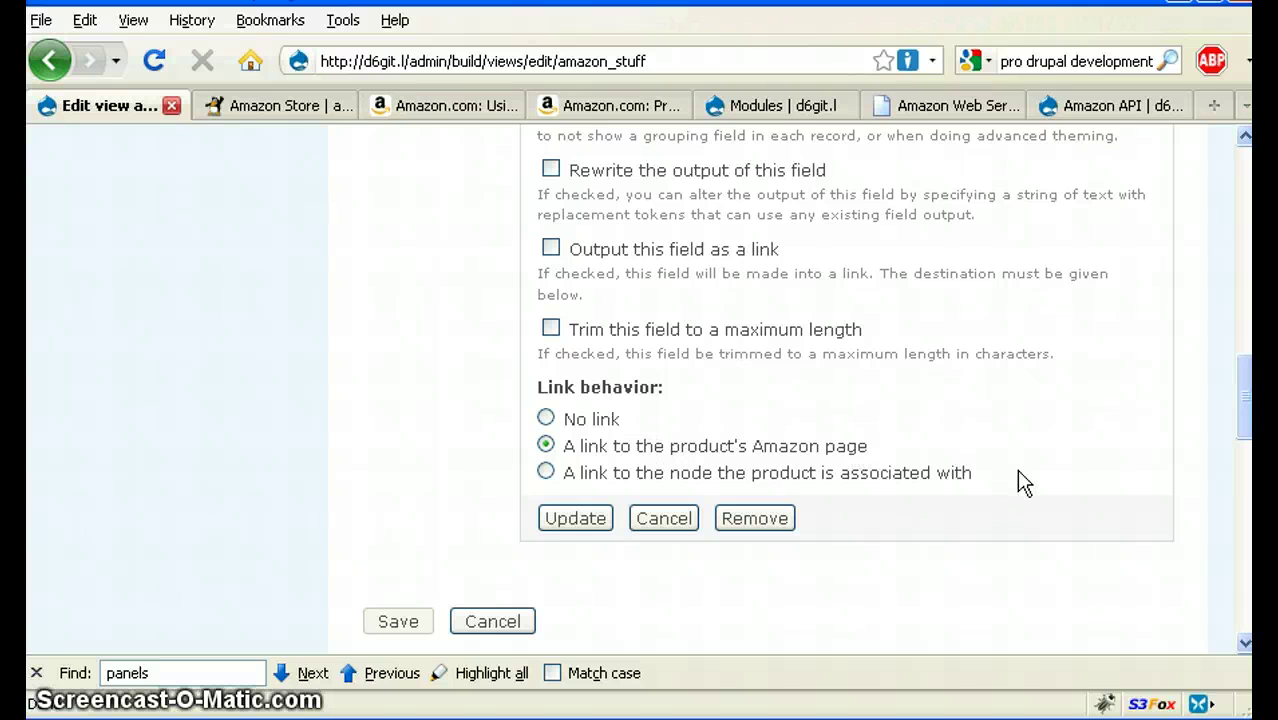
pyautogui.click(585, 521)
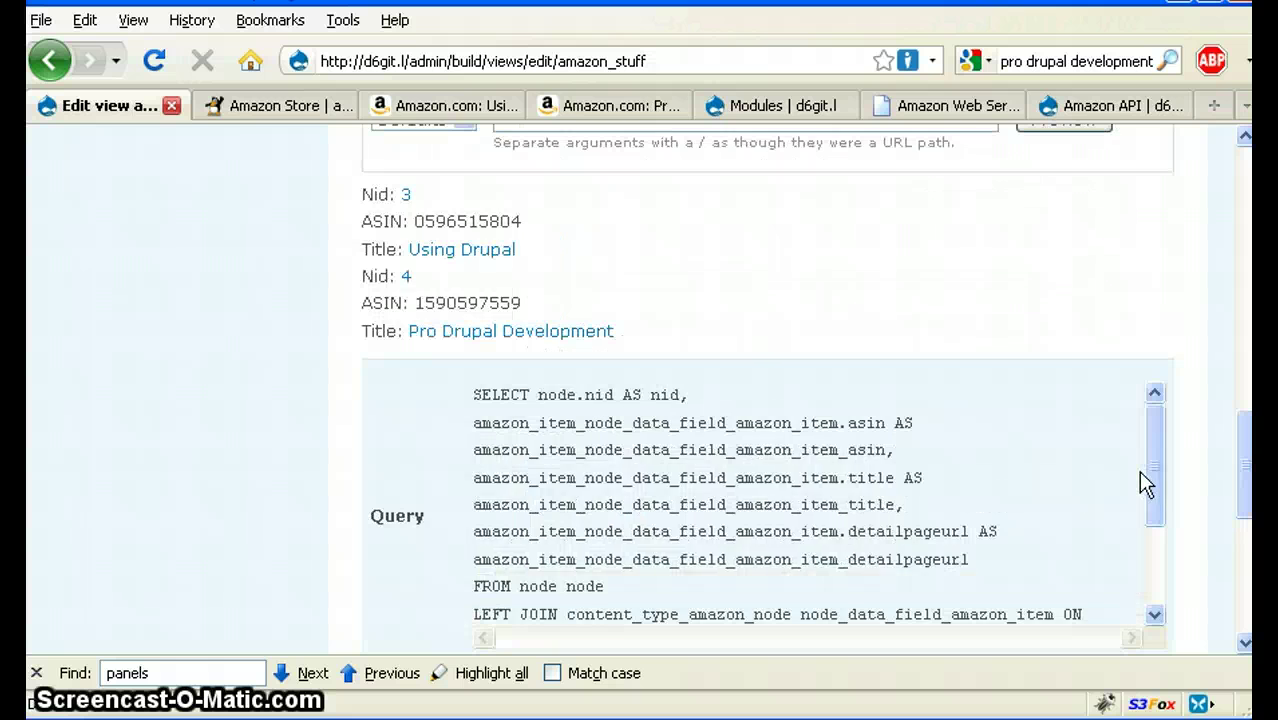
pyautogui.scroll(10, 1063, 390)
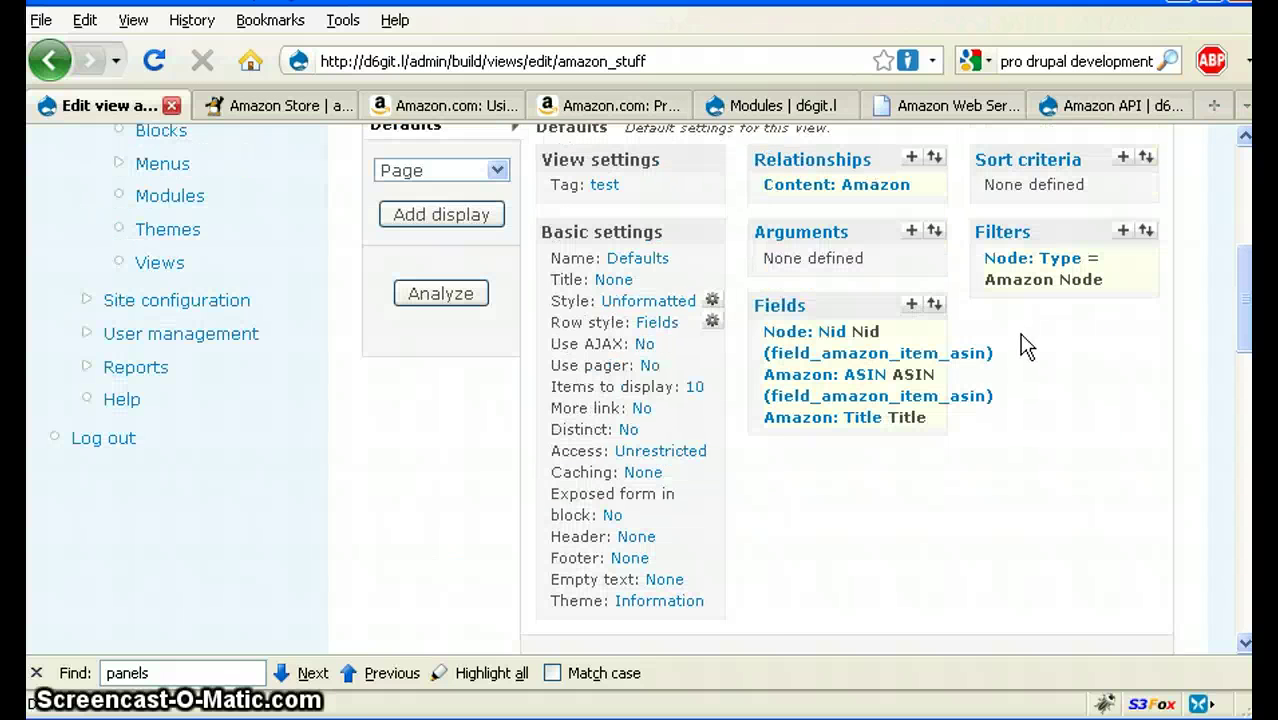
# Tick Amazon: Publisher in the Add fields list
pyautogui.click(911, 304)
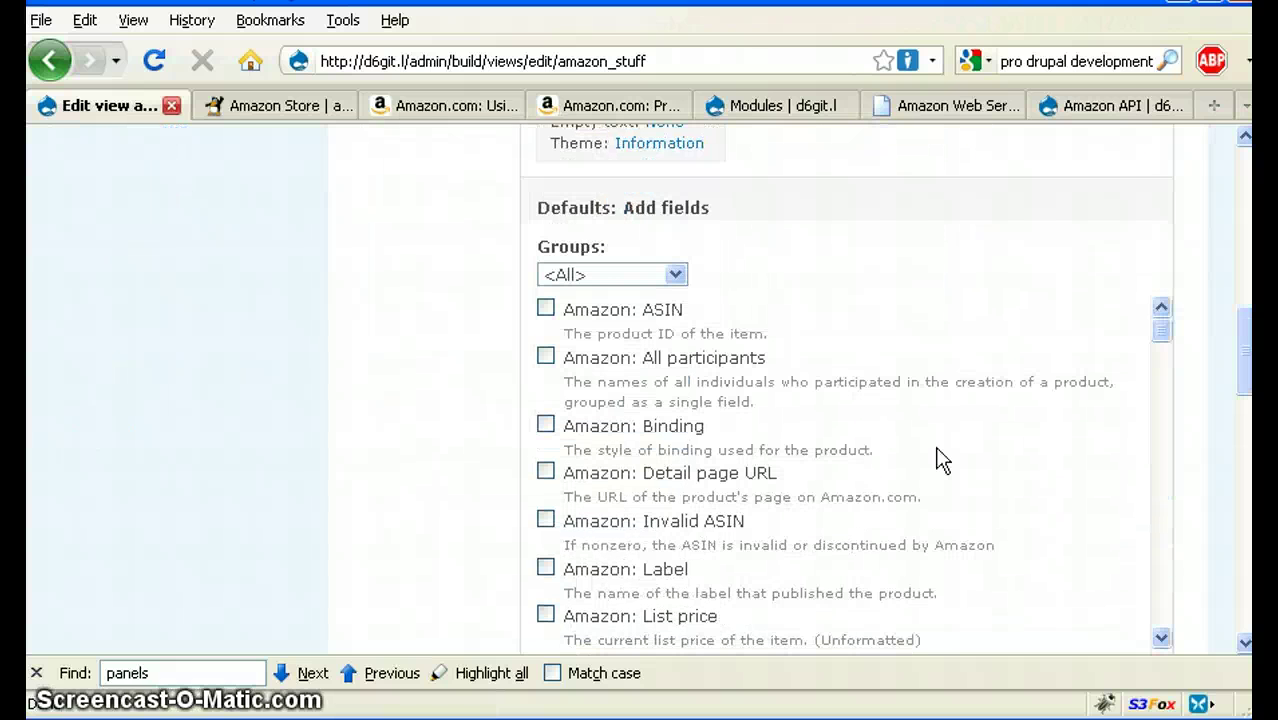
pyautogui.scroll(-3, 940, 460)
pyautogui.scroll(-3, 920, 452)
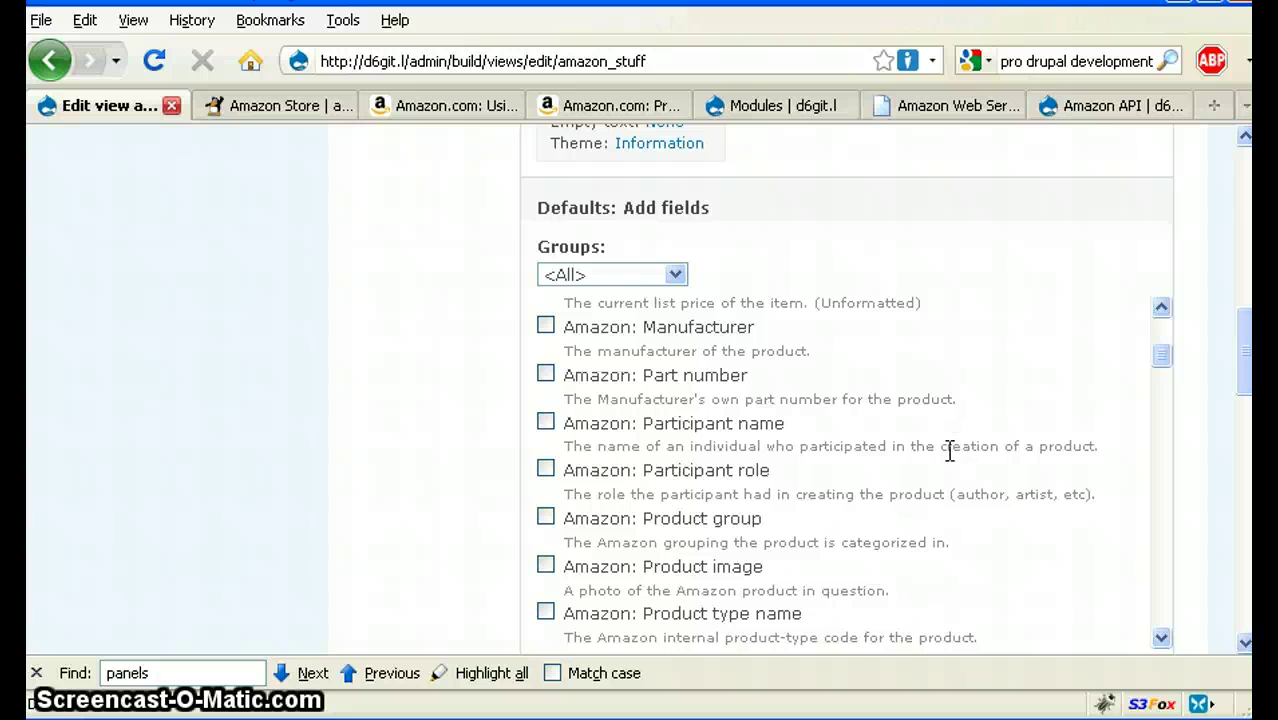
pyautogui.scroll(-3, 950, 448)
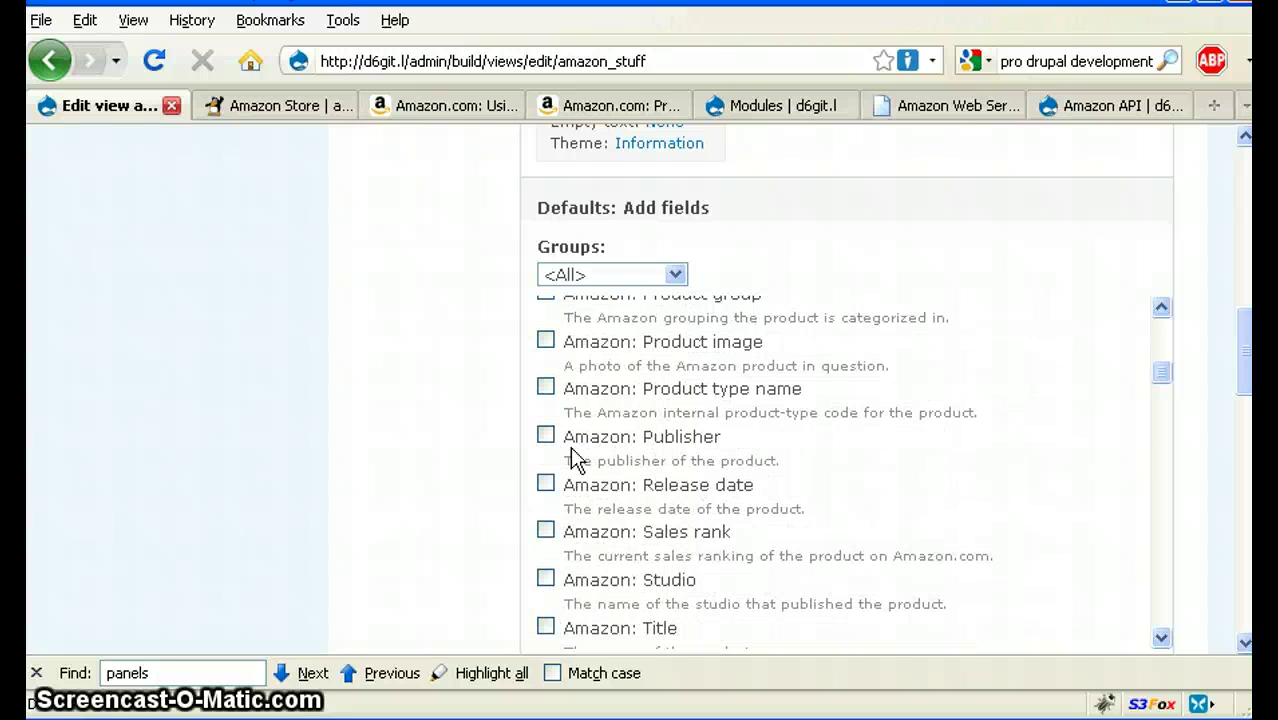
pyautogui.click(546, 435)
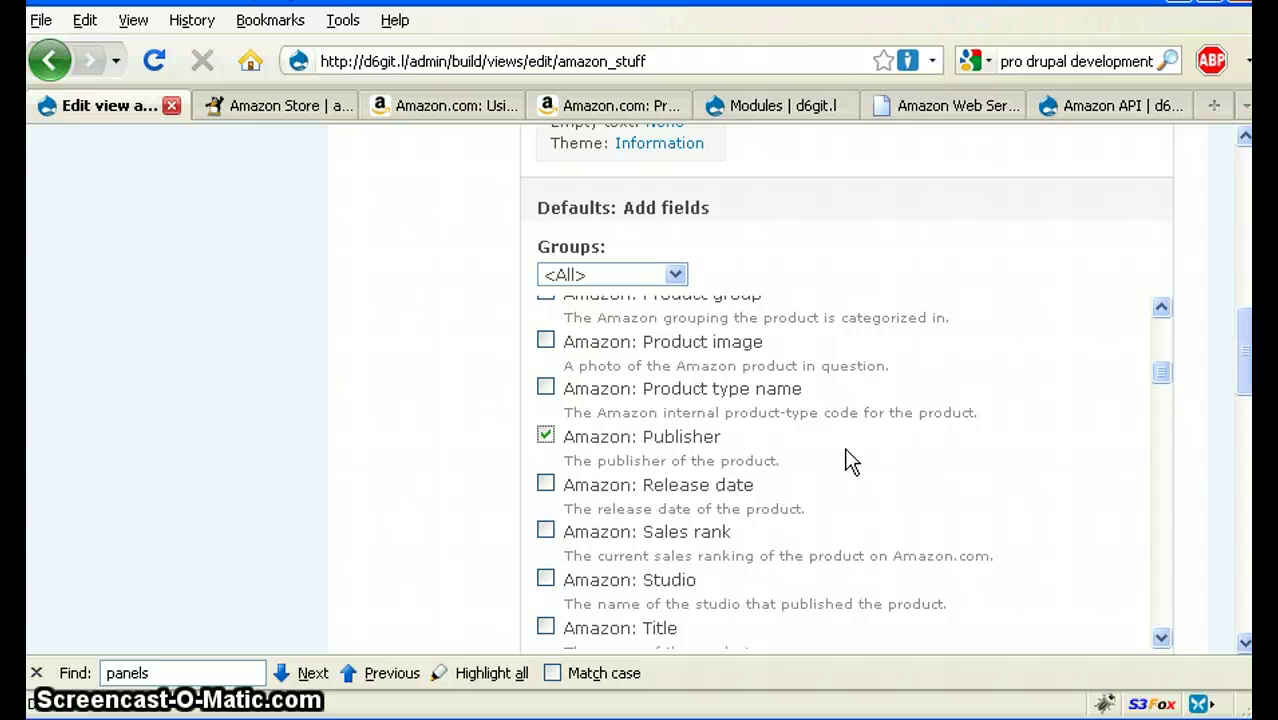
# Also tick Amazon: Release date in the same list
pyautogui.scroll(-5, 868, 462)
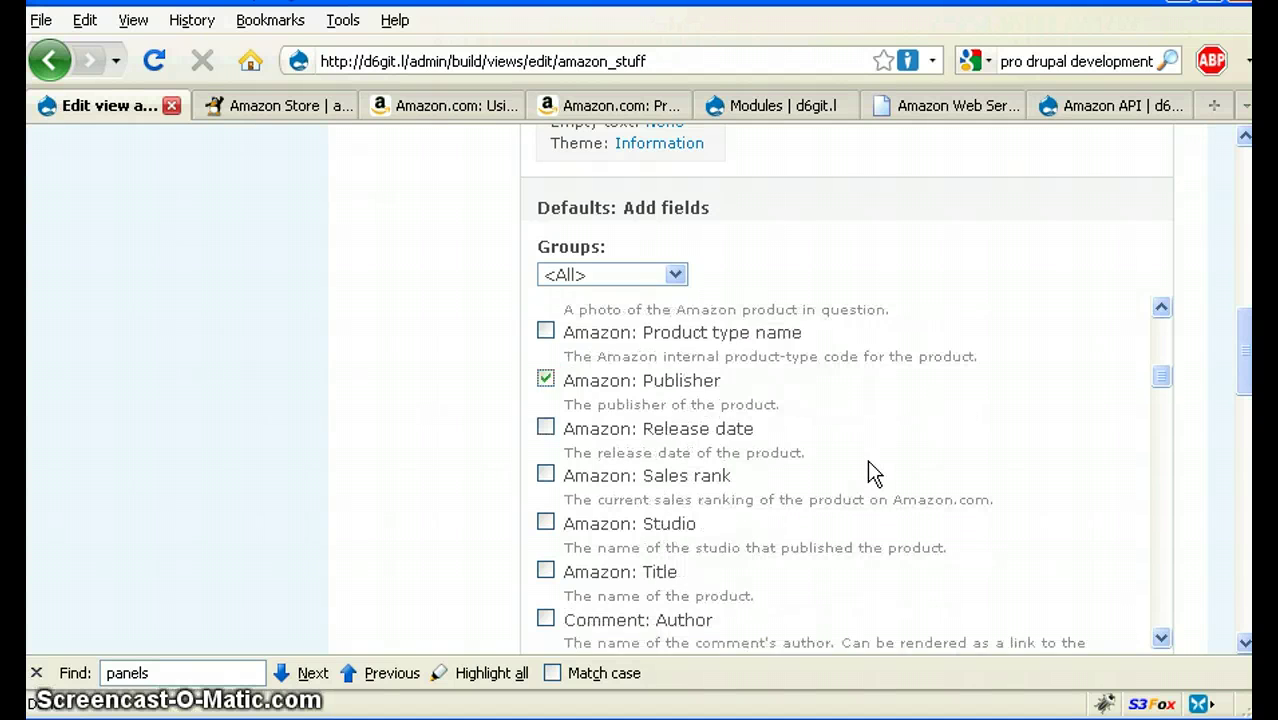
pyautogui.scroll(8, 866, 463)
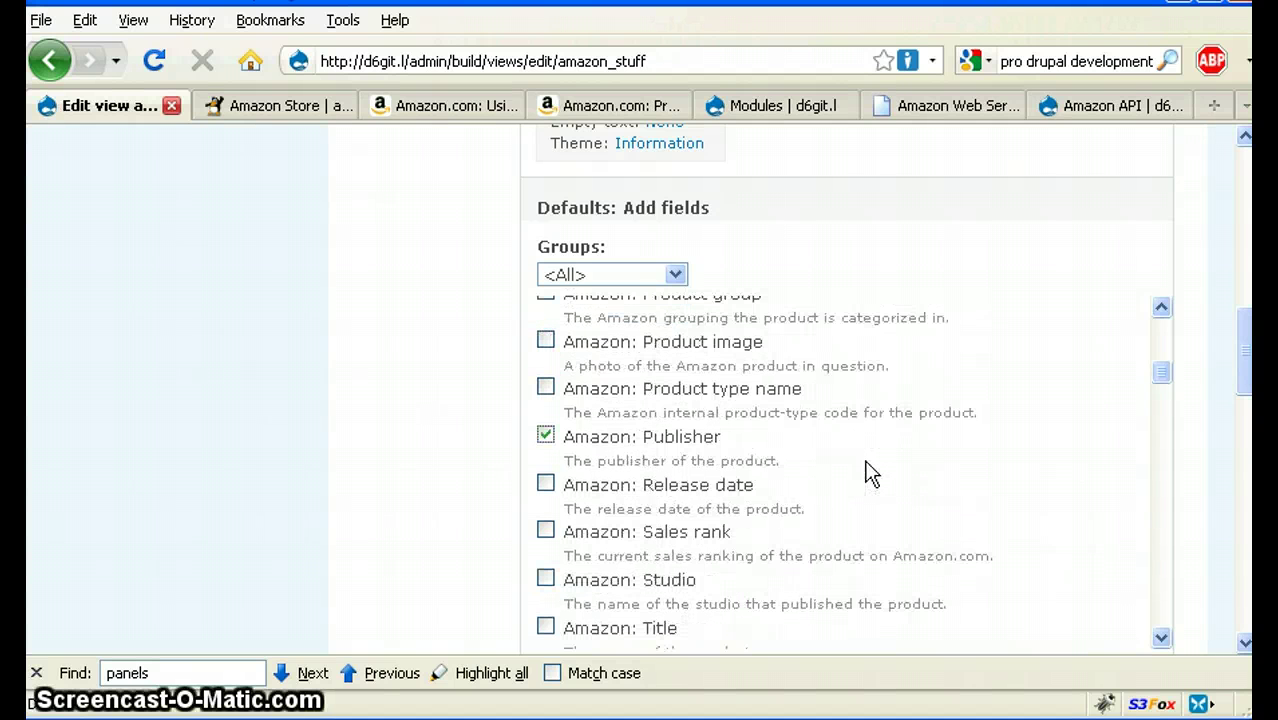
pyautogui.scroll(-1, 870, 468)
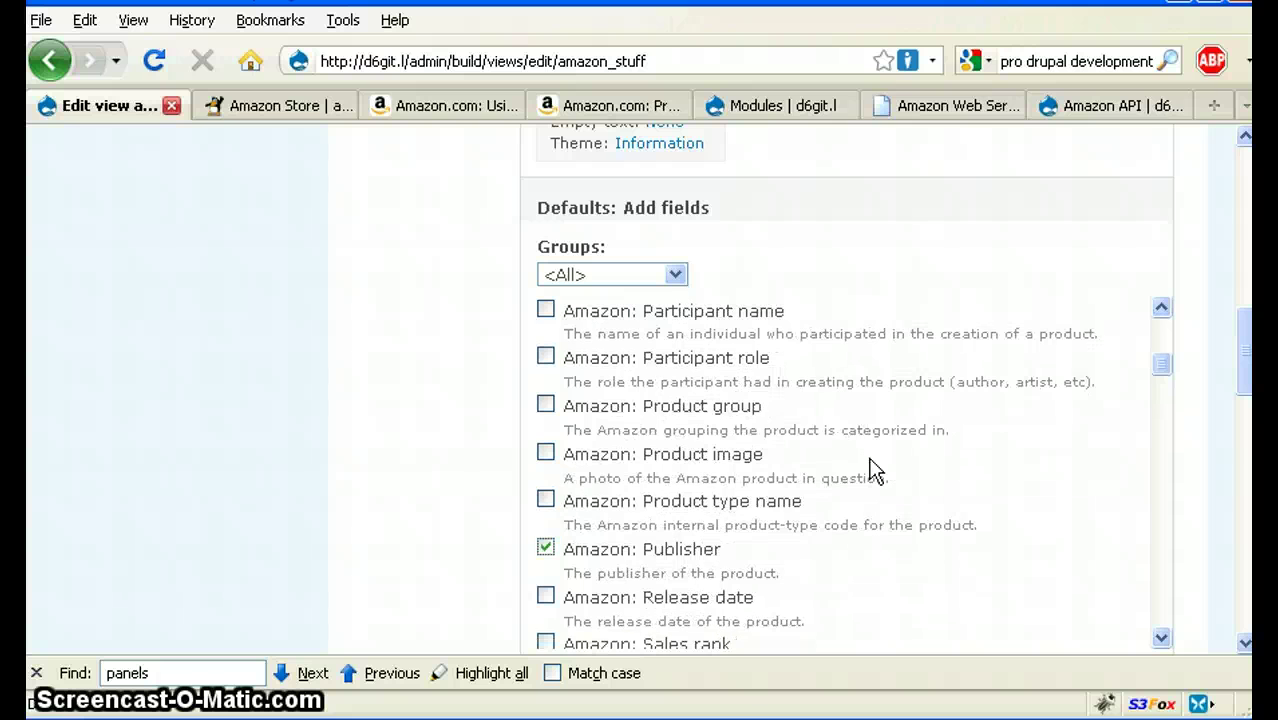
pyautogui.scroll(6, 864, 466)
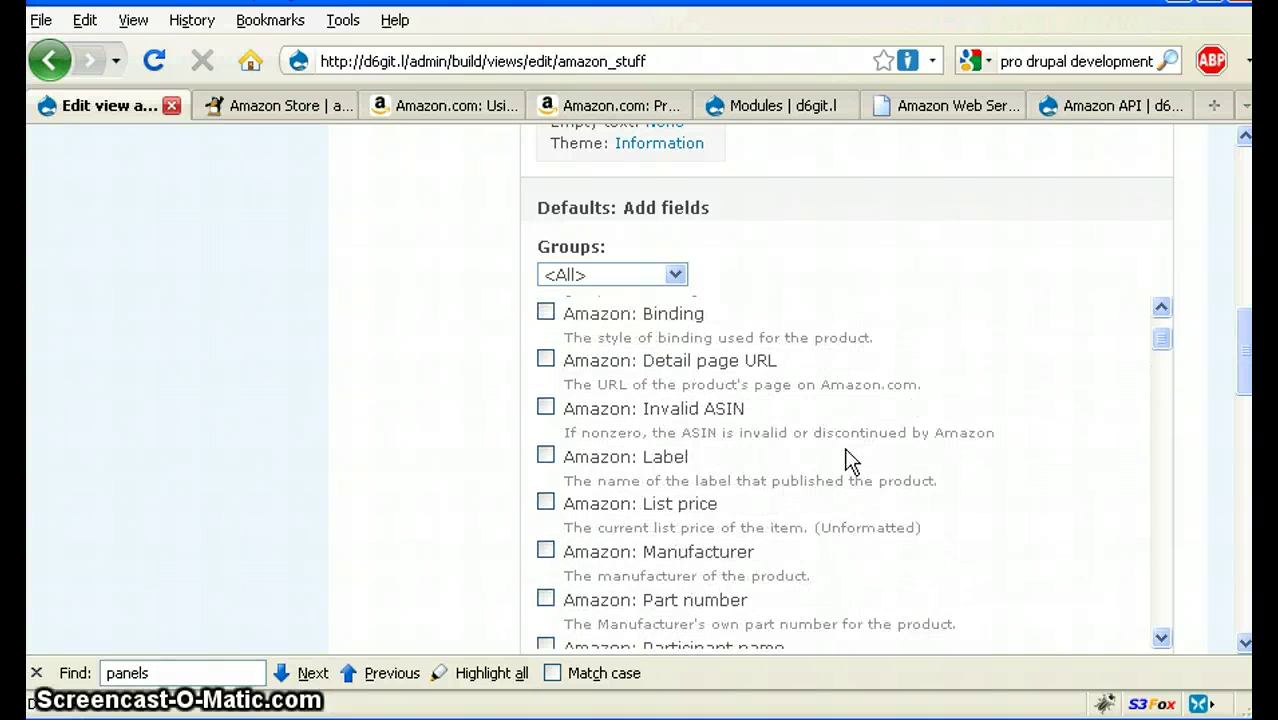
pyautogui.scroll(2, 845, 455)
pyautogui.scroll(-1, 838, 395)
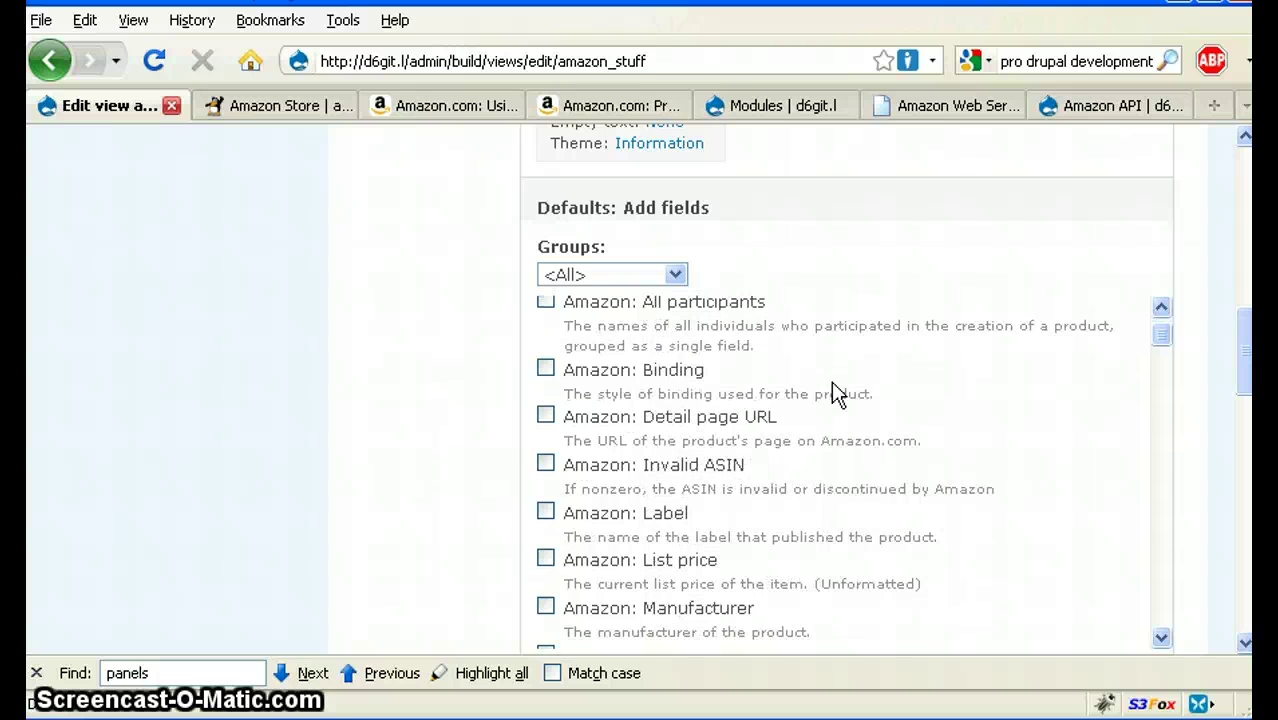
pyautogui.scroll(-8, 840, 400)
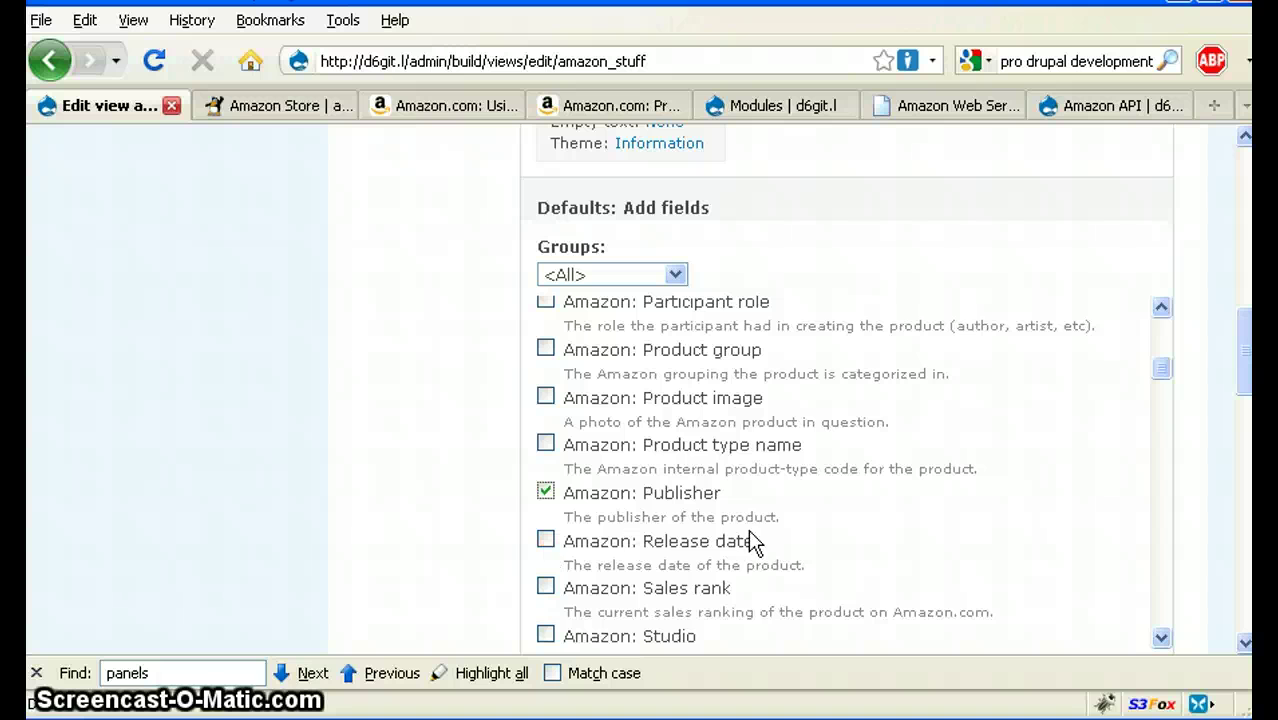
pyautogui.click(543, 541)
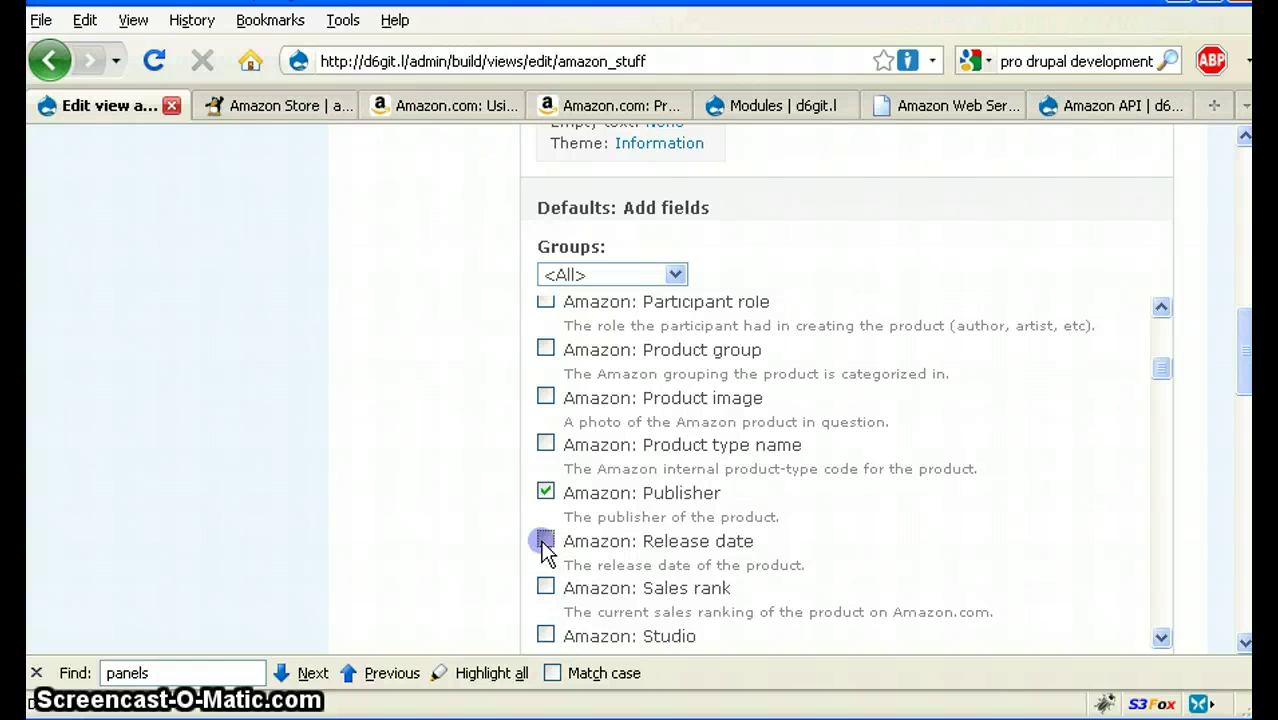
pyautogui.scroll(-5, 836, 528)
pyautogui.scroll(1, 1040, 525)
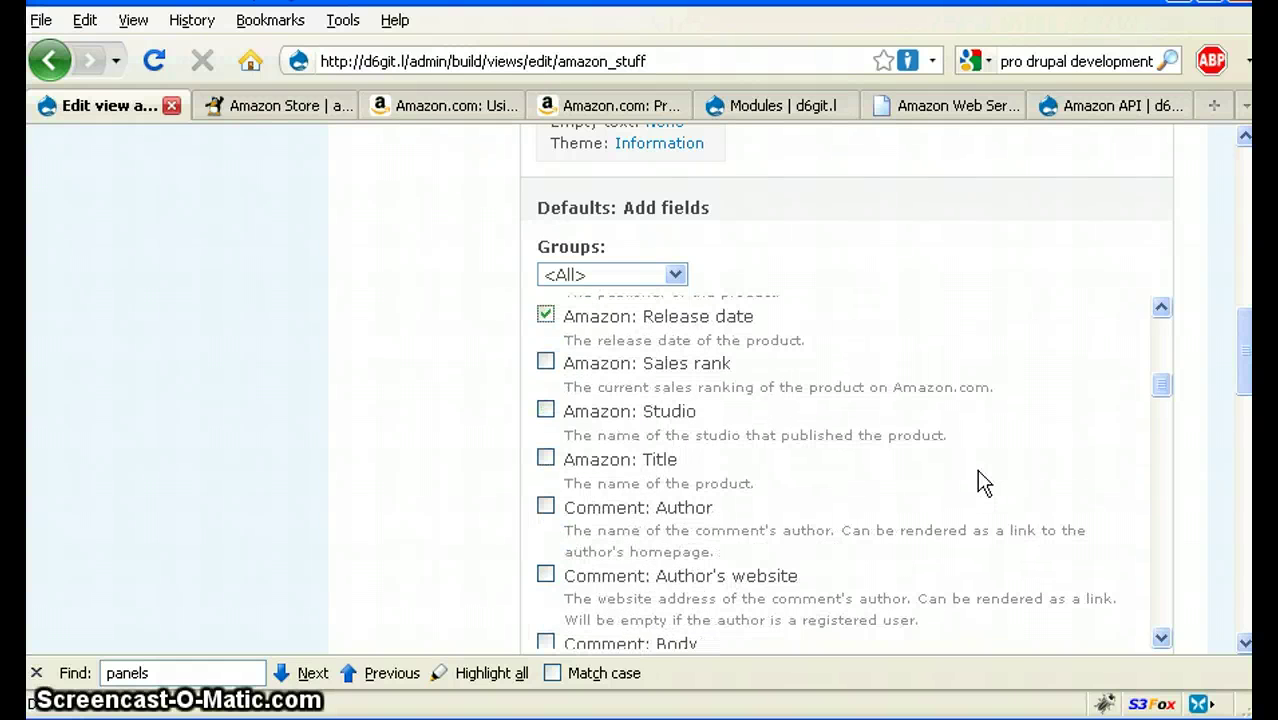
pyautogui.scroll(-3, 1130, 543)
pyautogui.scroll(-5, 1215, 537)
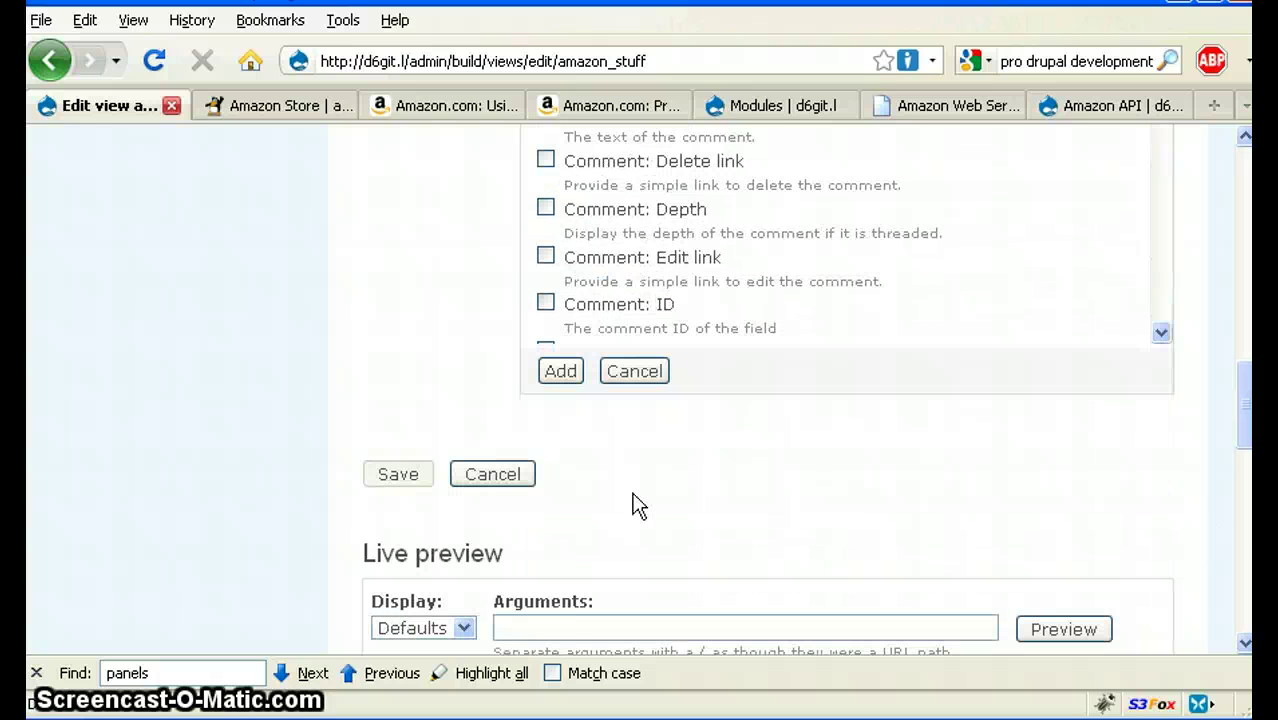
# Add Publisher and Release date, clearing the error alert, so publishers O'Reilly Media, Inc. and Apress appear
pyautogui.click(543, 374)
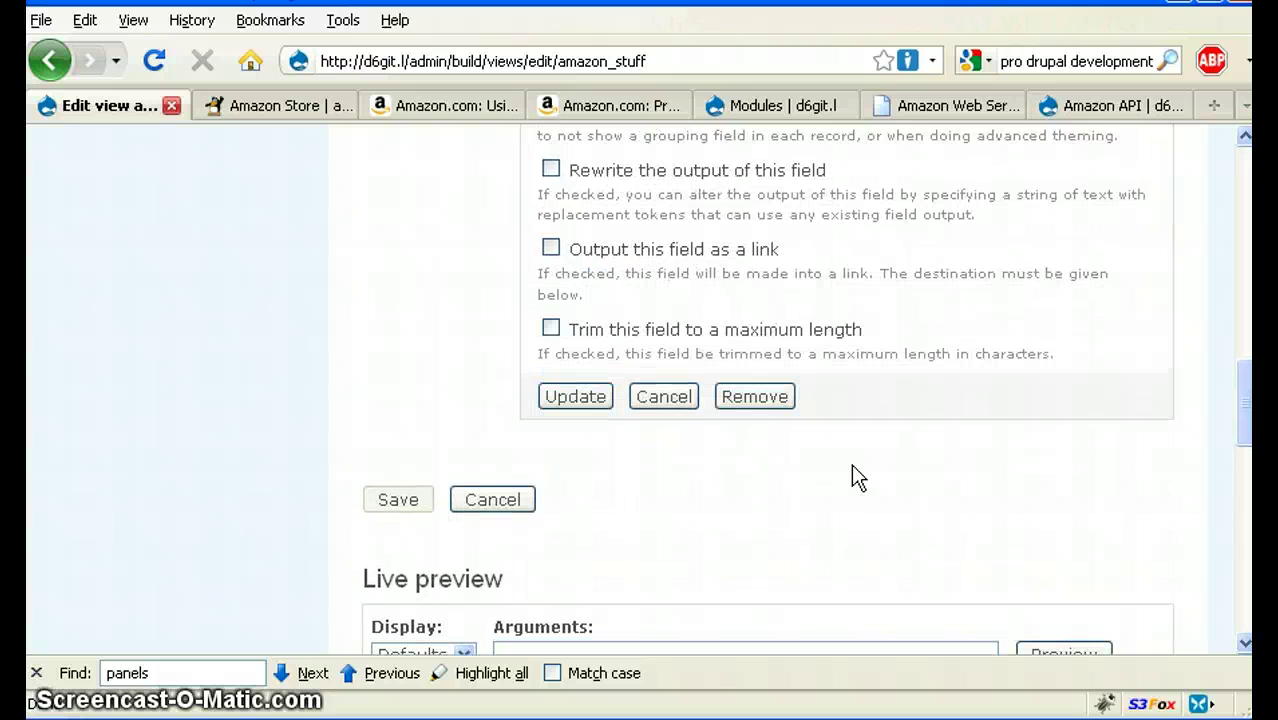
pyautogui.click(638, 400)
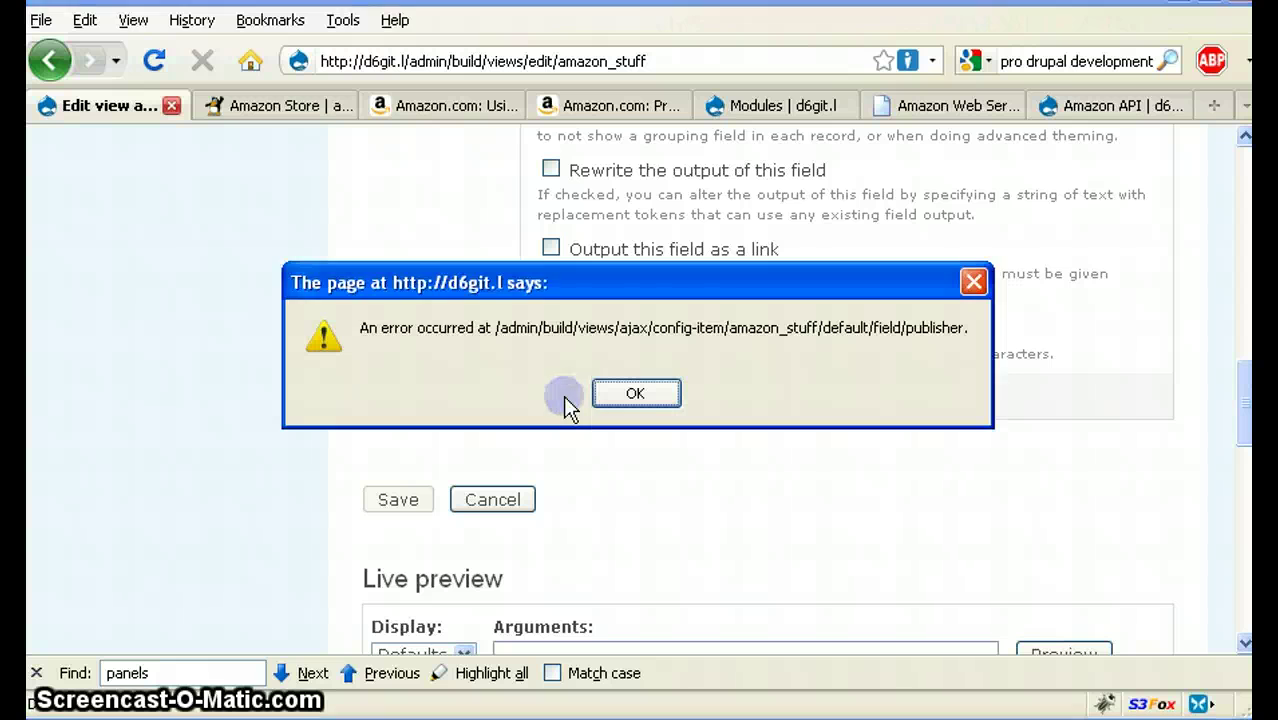
pyautogui.click(636, 393)
pyautogui.scroll(5, 905, 488)
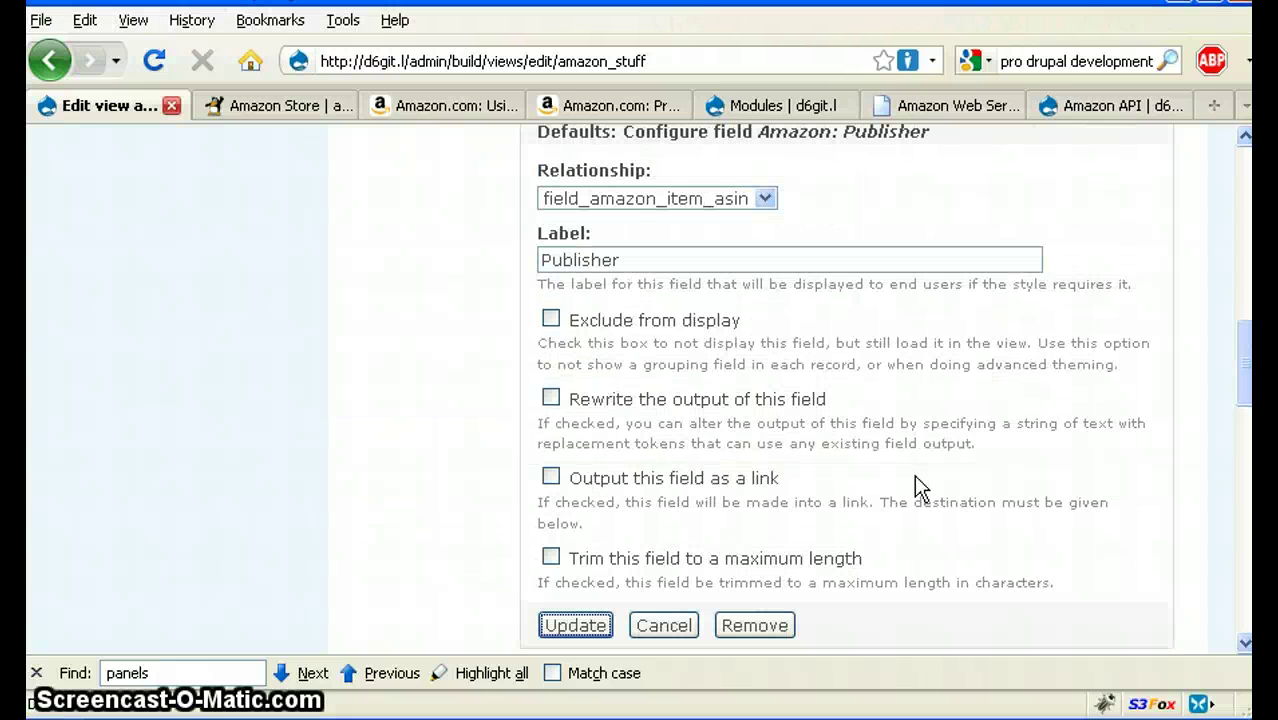
pyautogui.click(600, 630)
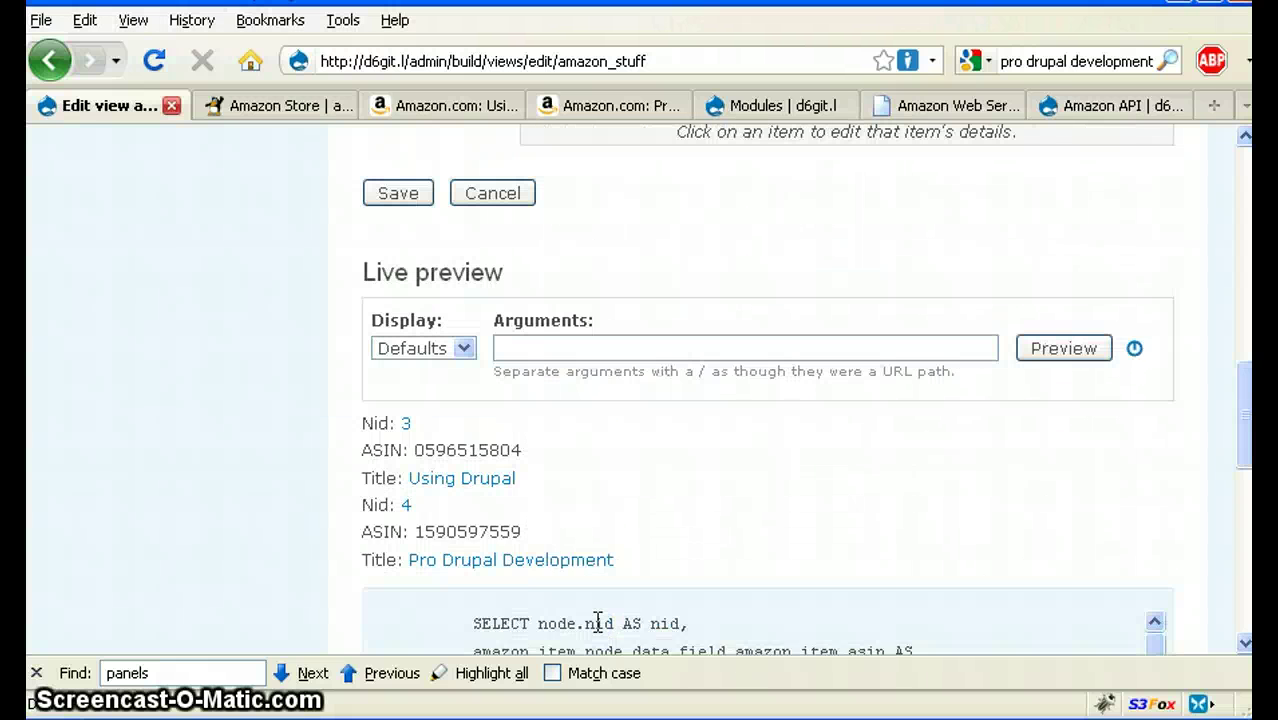
pyautogui.scroll(6, 865, 462)
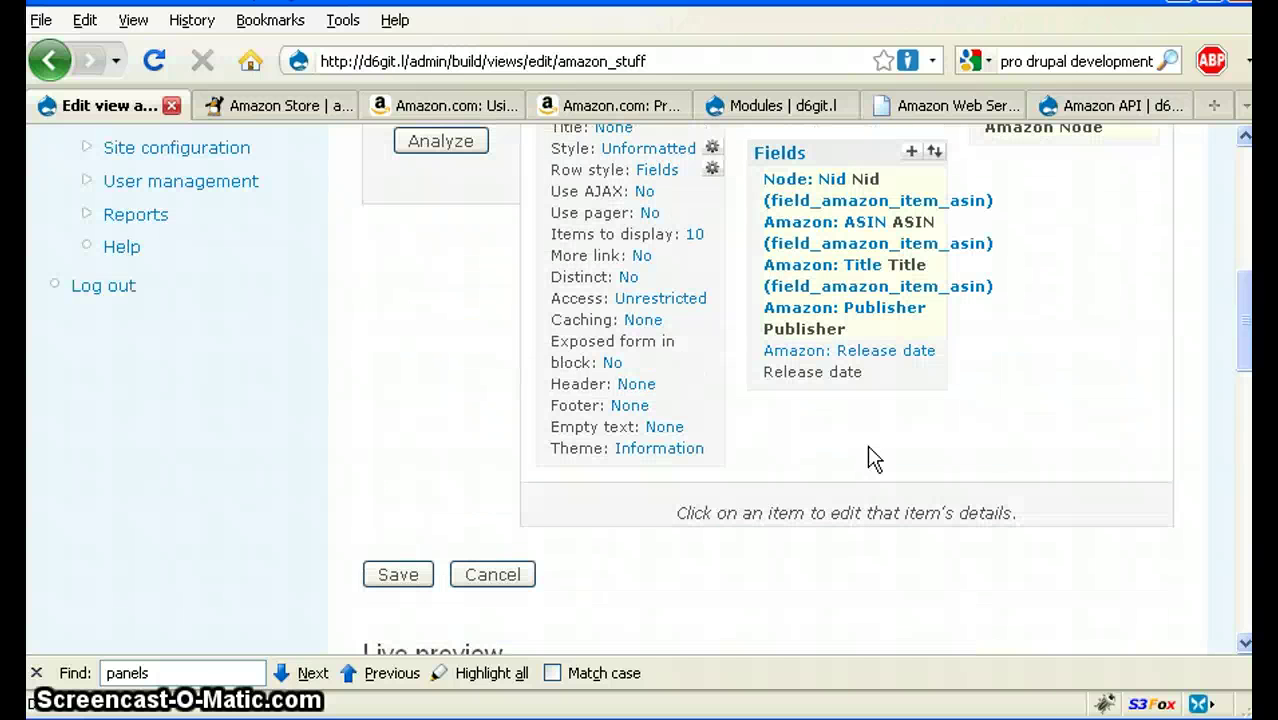
pyautogui.scroll(-8, 957, 427)
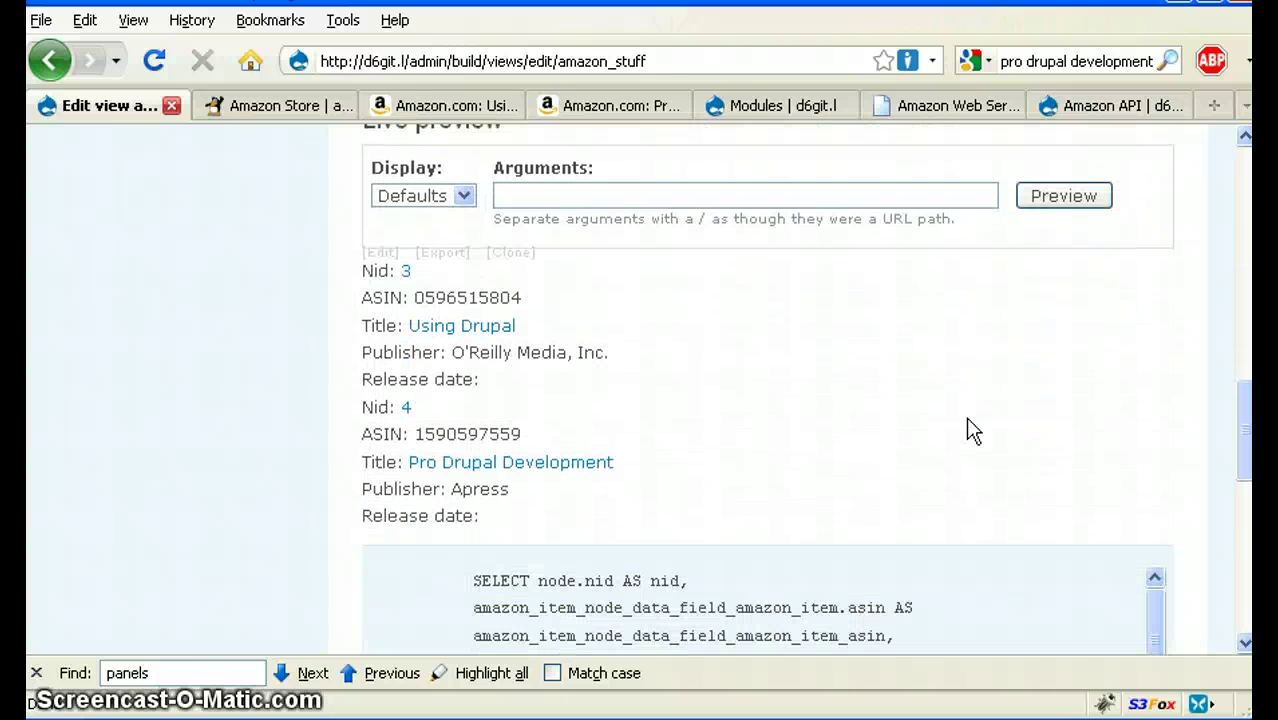
pyautogui.scroll(6, 912, 430)
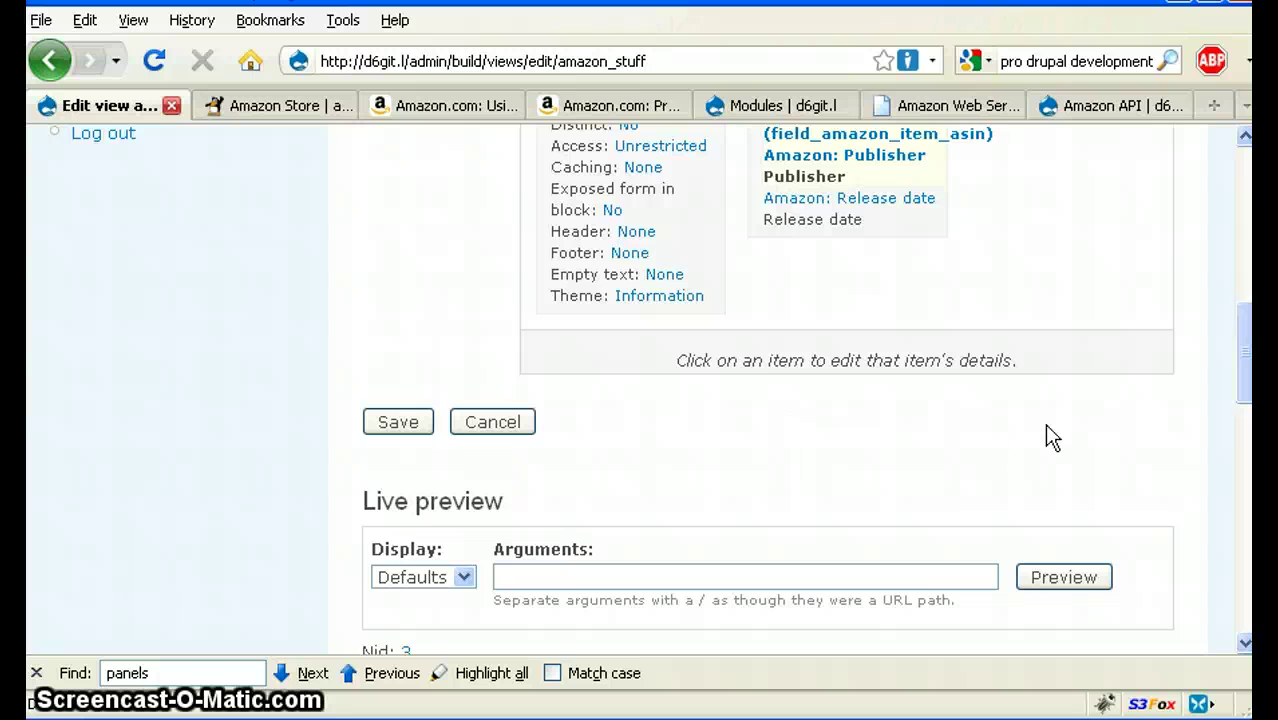
pyautogui.scroll(5, 1052, 437)
pyautogui.scroll(2, 1084, 391)
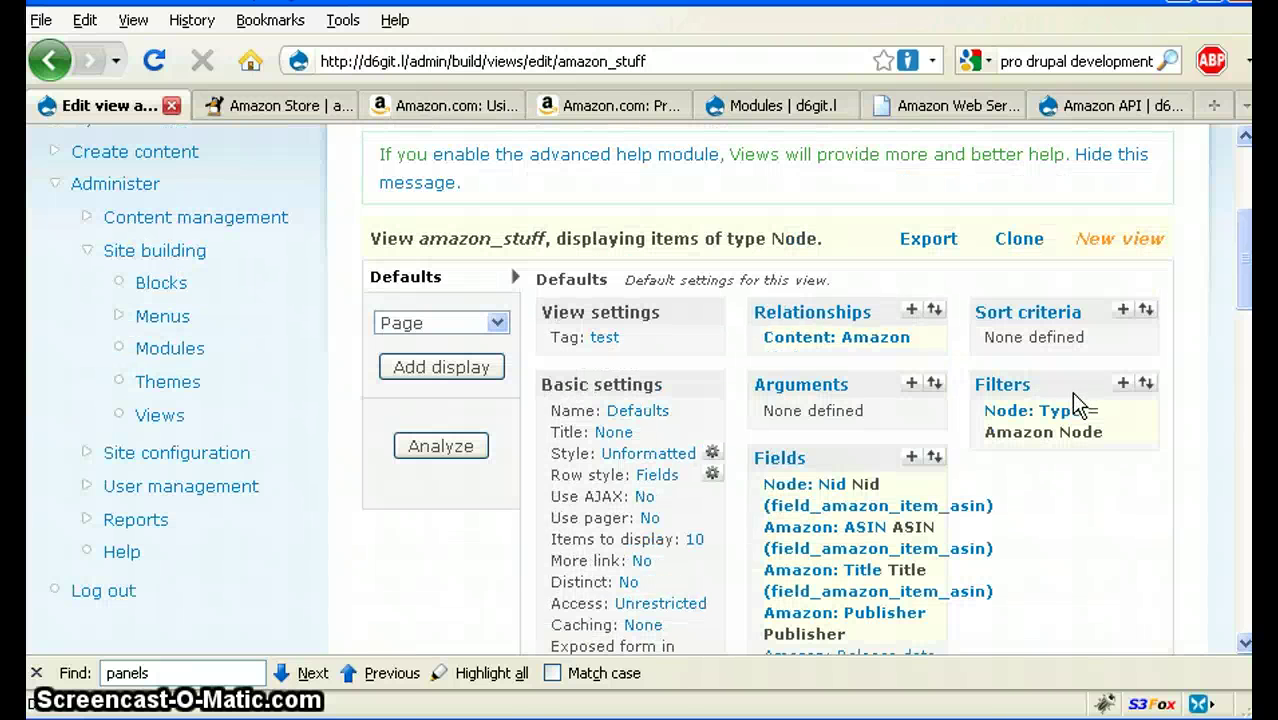
pyautogui.scroll(-3, 1072, 400)
# Switch the view style to Table with Nid, ASIN, Title, Publisher and Release date columns
pyautogui.click(655, 297)
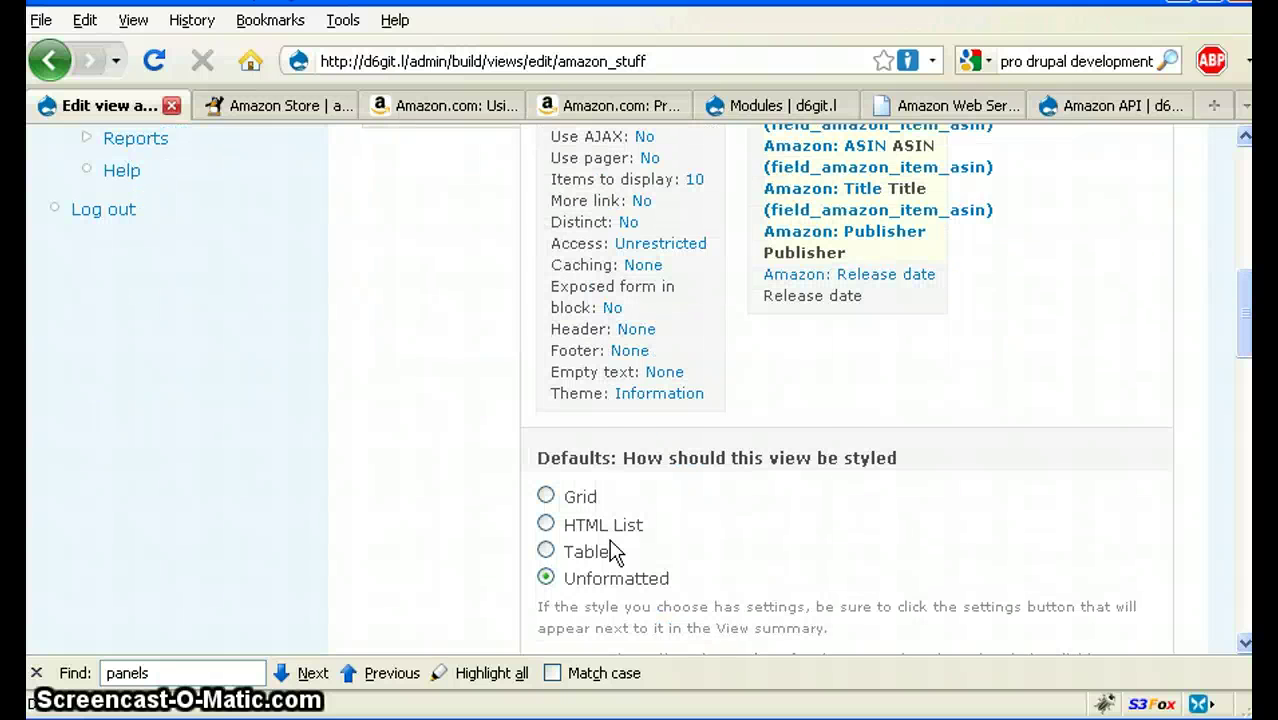
pyautogui.click(548, 550)
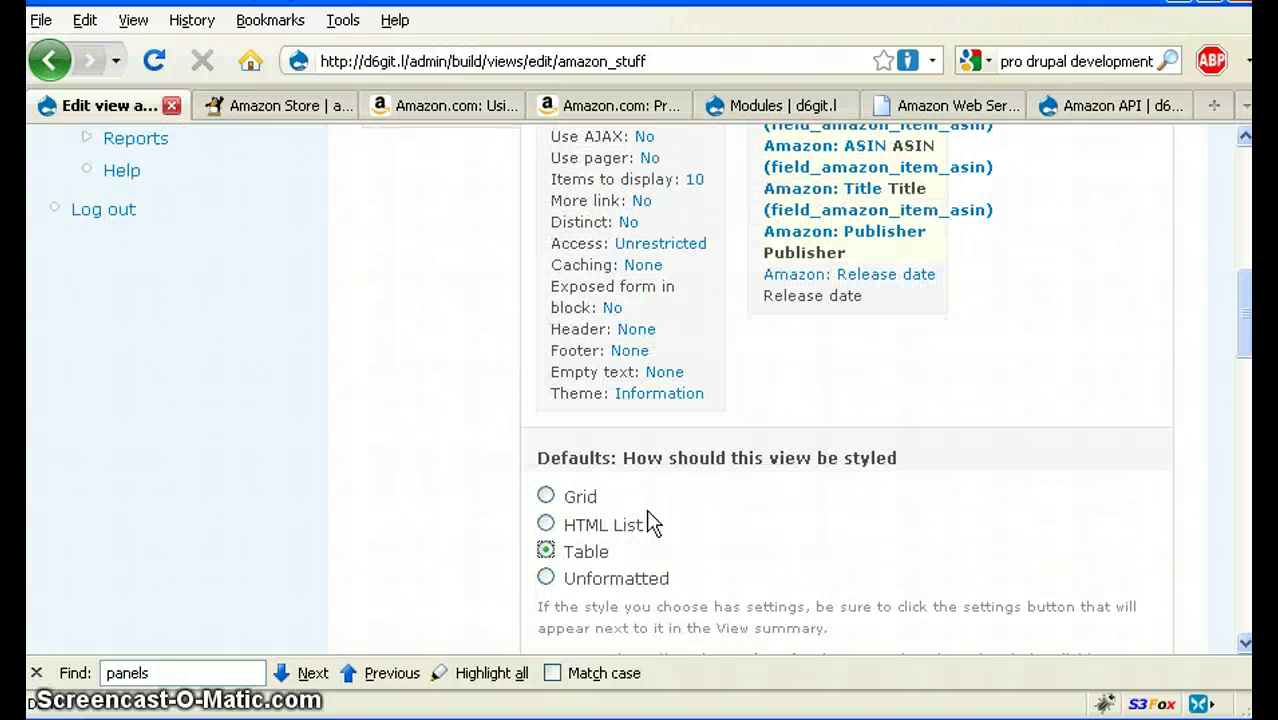
pyautogui.scroll(-5, 648, 513)
pyautogui.click(596, 503)
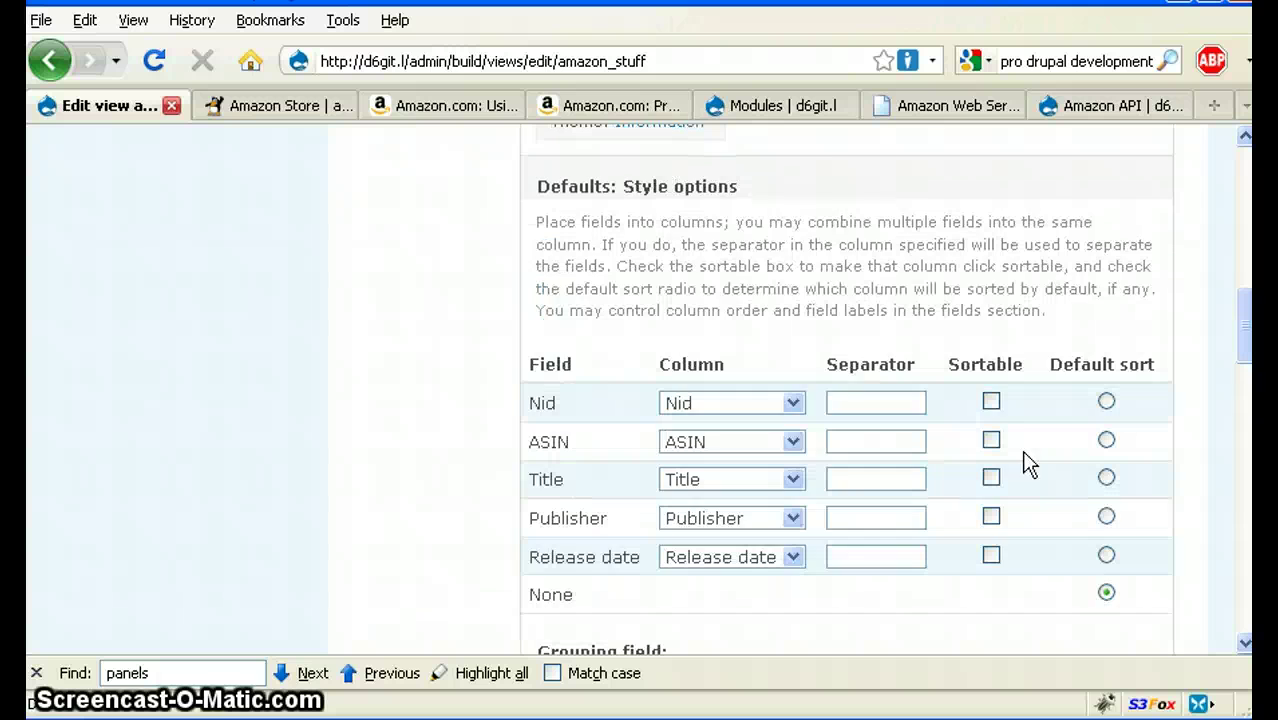
pyautogui.scroll(-5, 1030, 330)
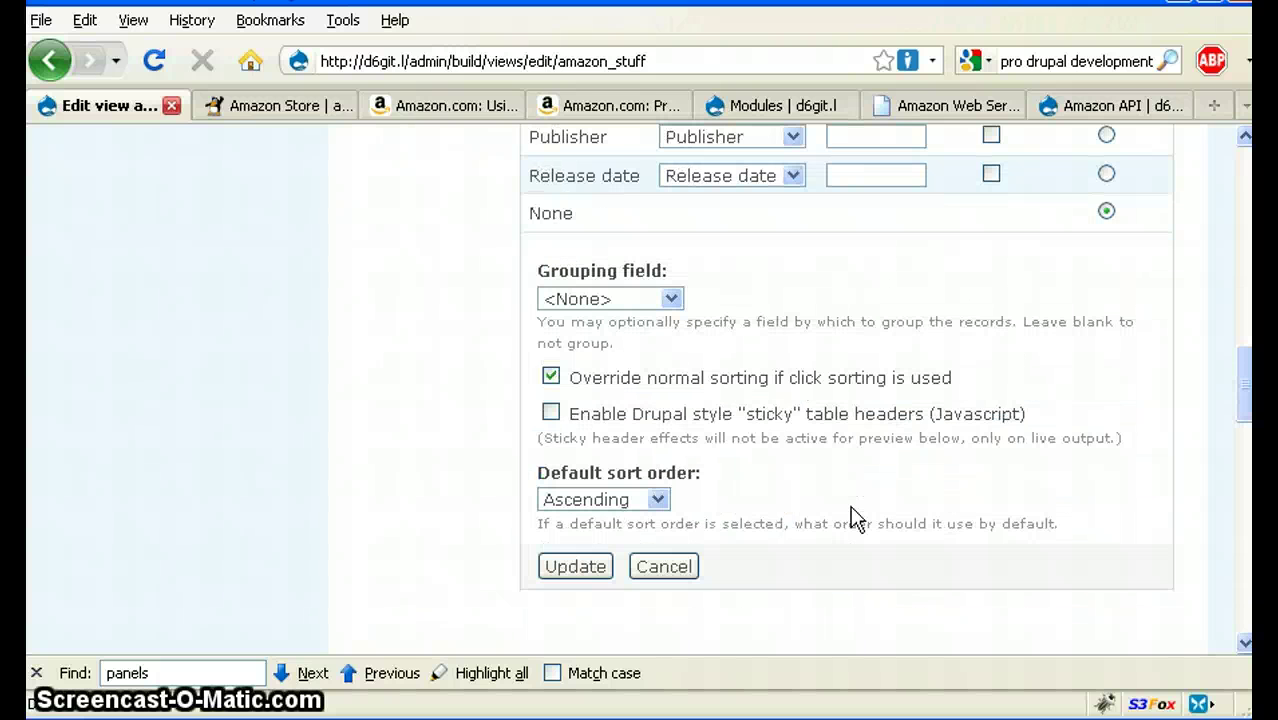
pyautogui.click(575, 562)
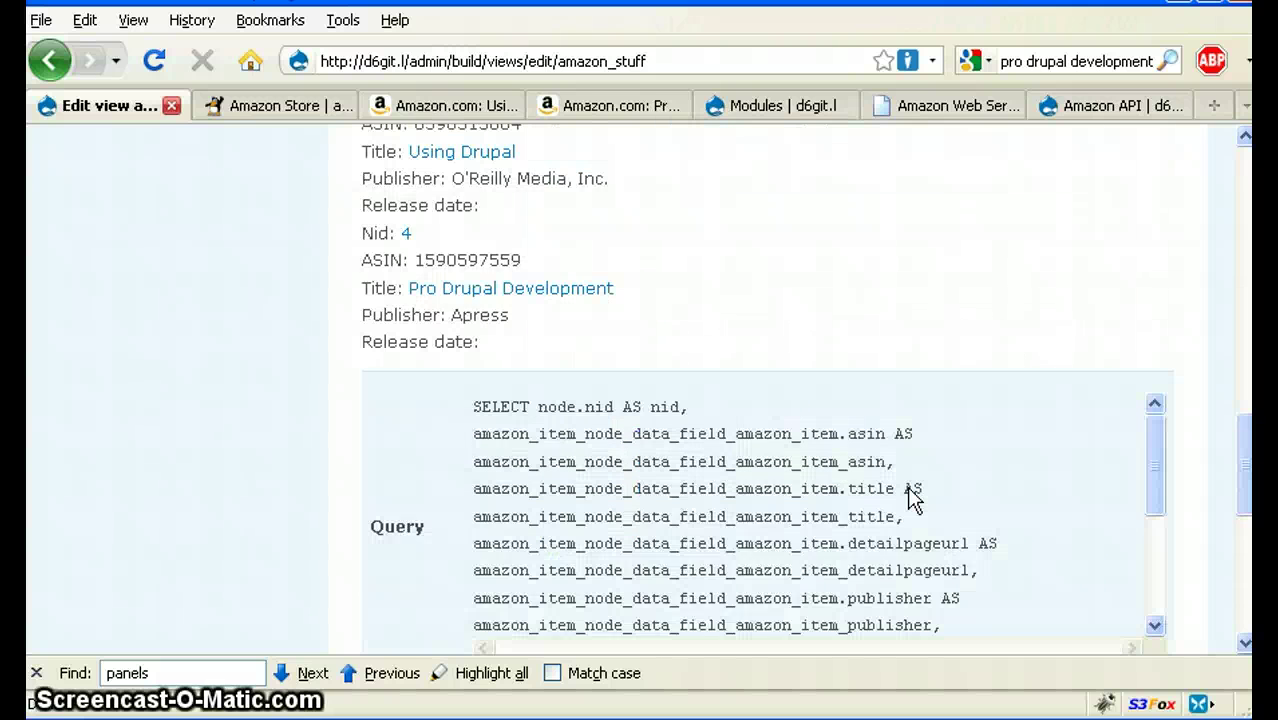
pyautogui.scroll(4, 985, 405)
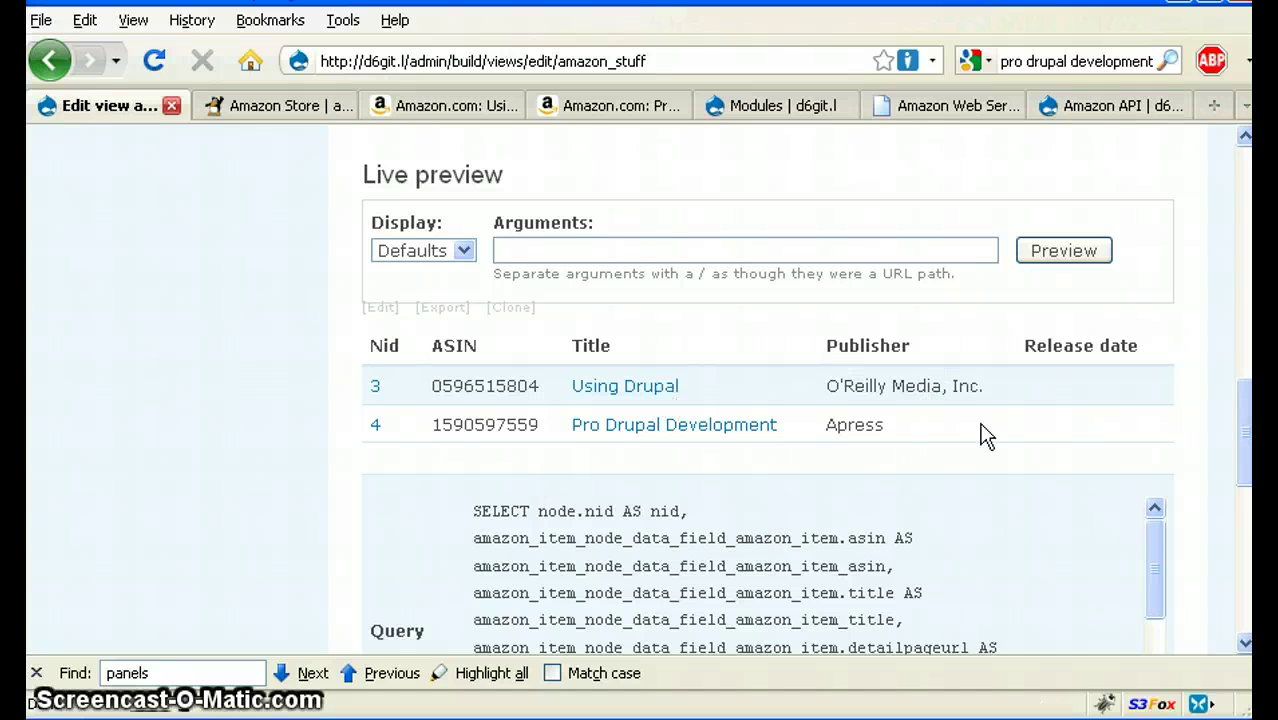
# Add the Amazon: Product image field to the view
pyautogui.scroll(5, 1040, 305)
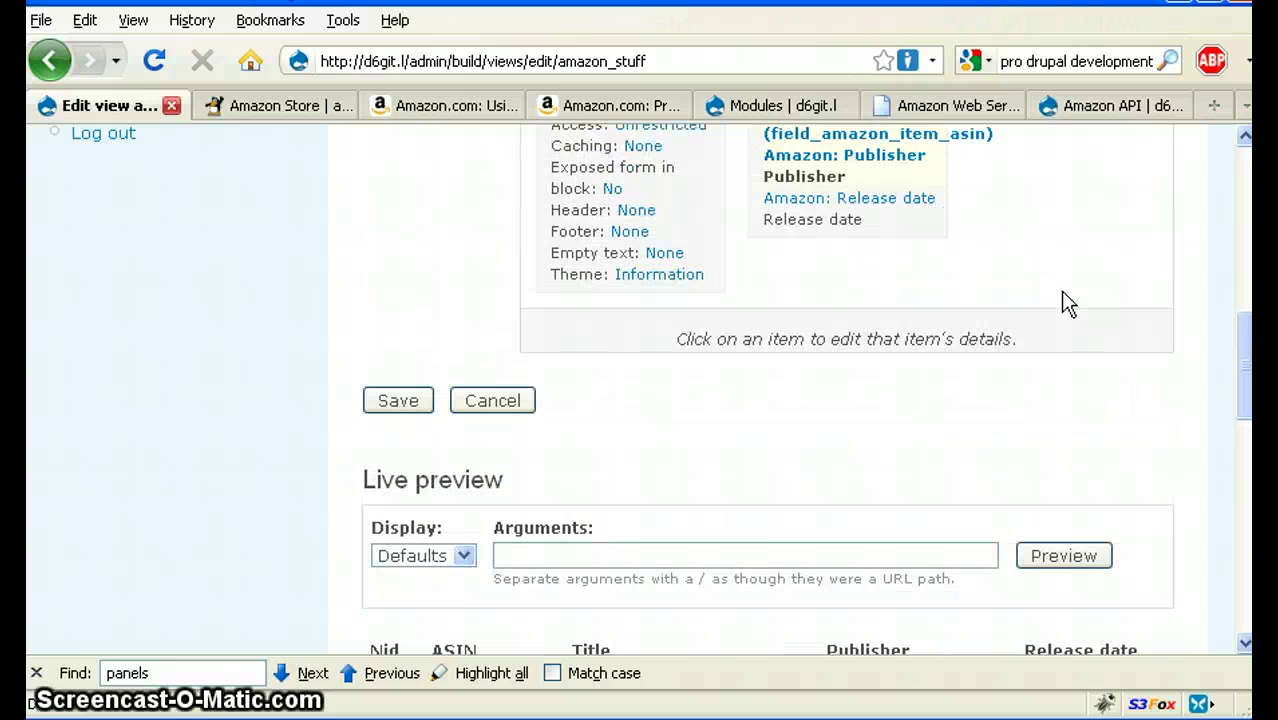
pyautogui.scroll(5, 1068, 303)
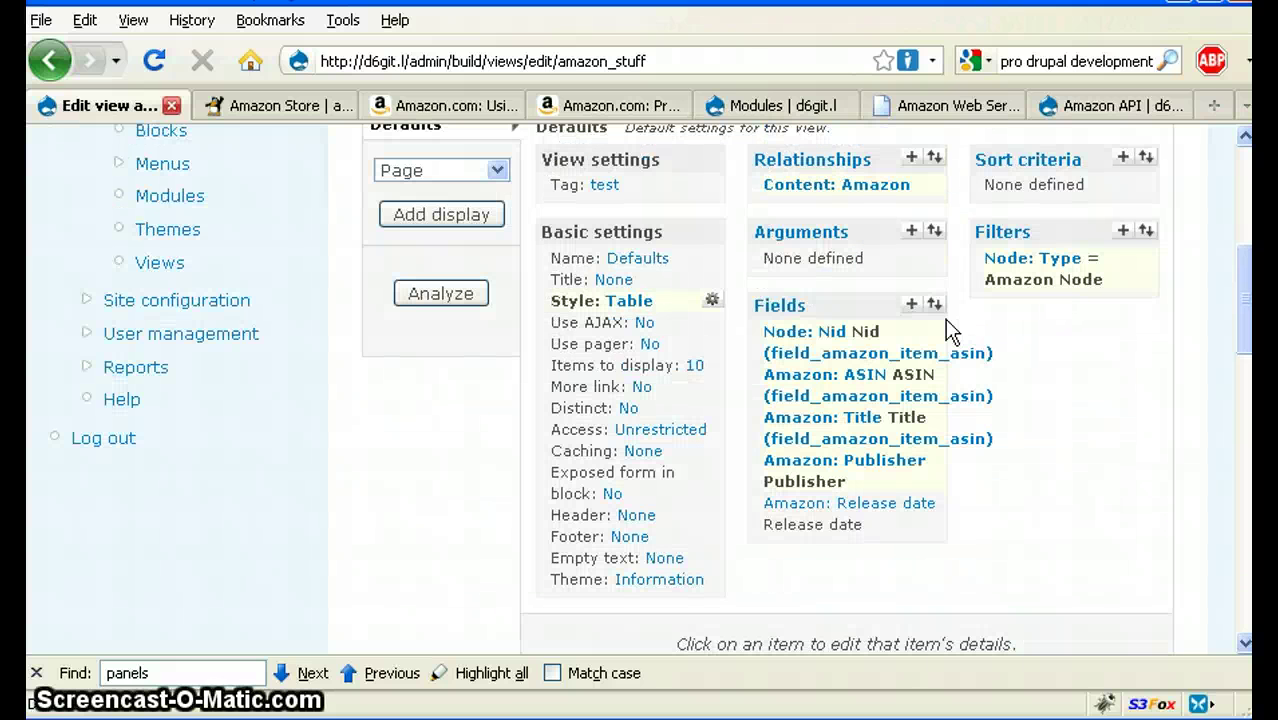
pyautogui.click(911, 304)
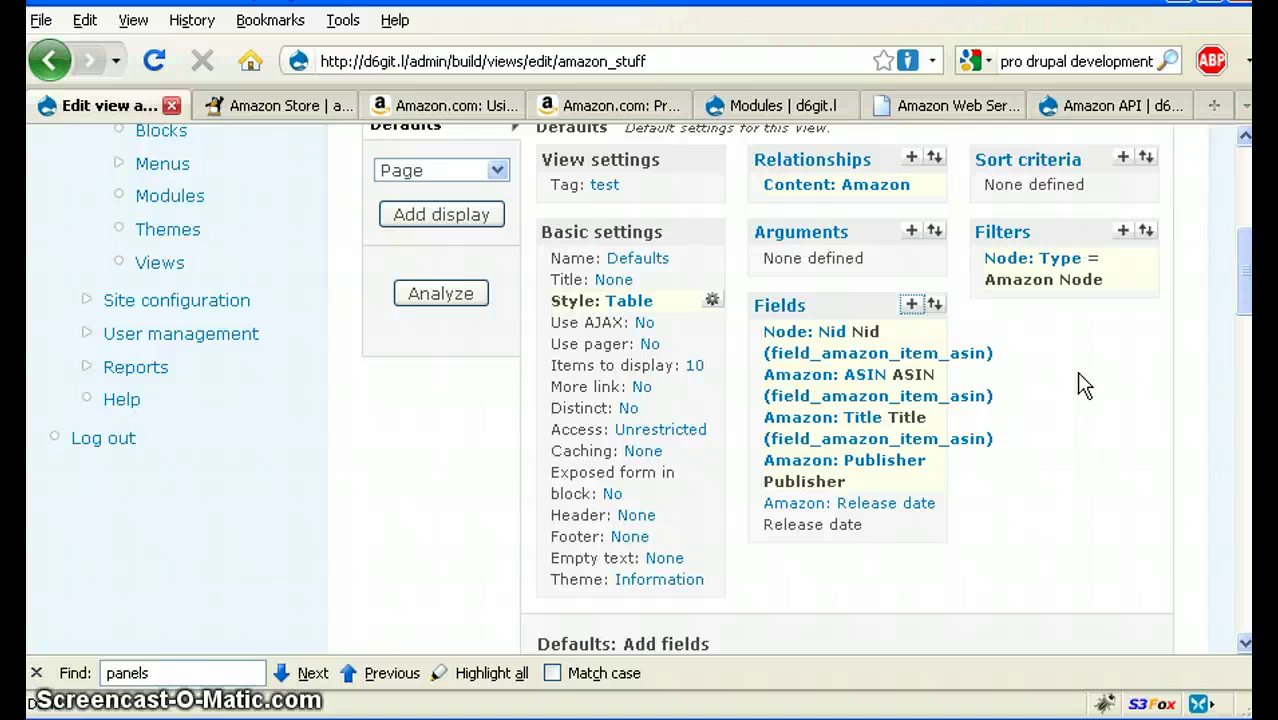
pyautogui.scroll(-5, 1070, 389)
pyautogui.scroll(-5, 893, 491)
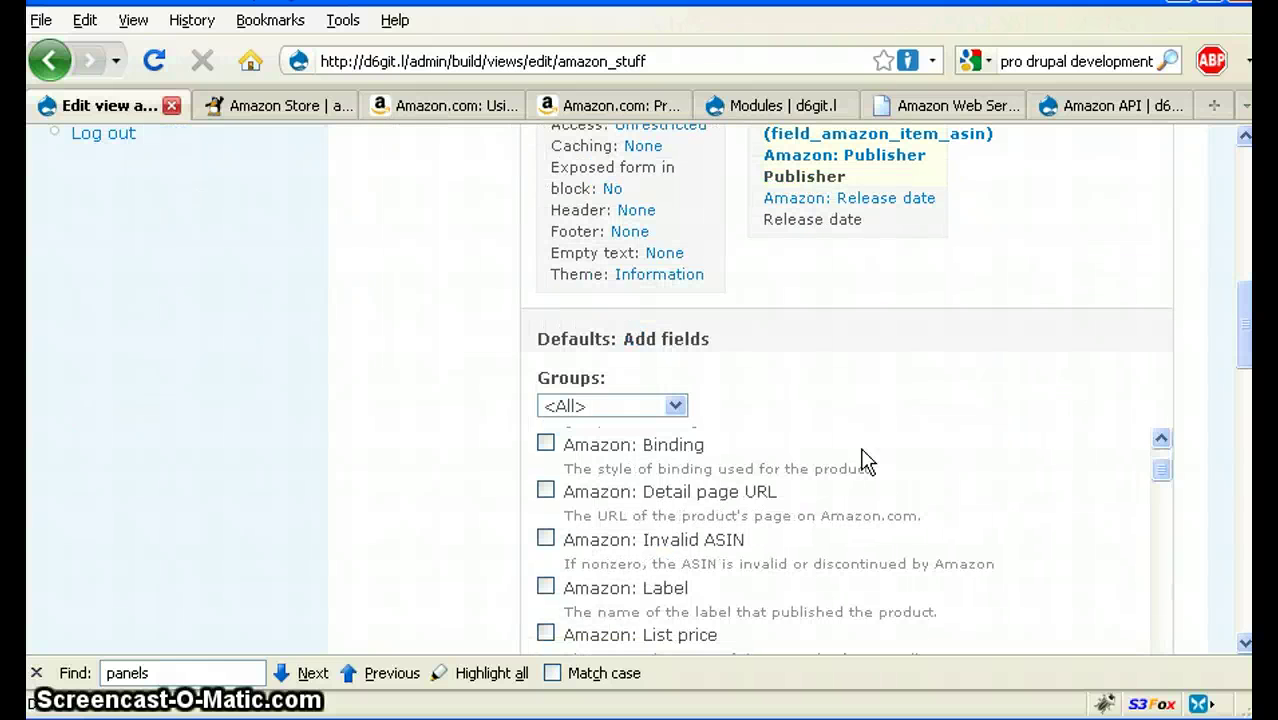
pyautogui.scroll(-3, 870, 510)
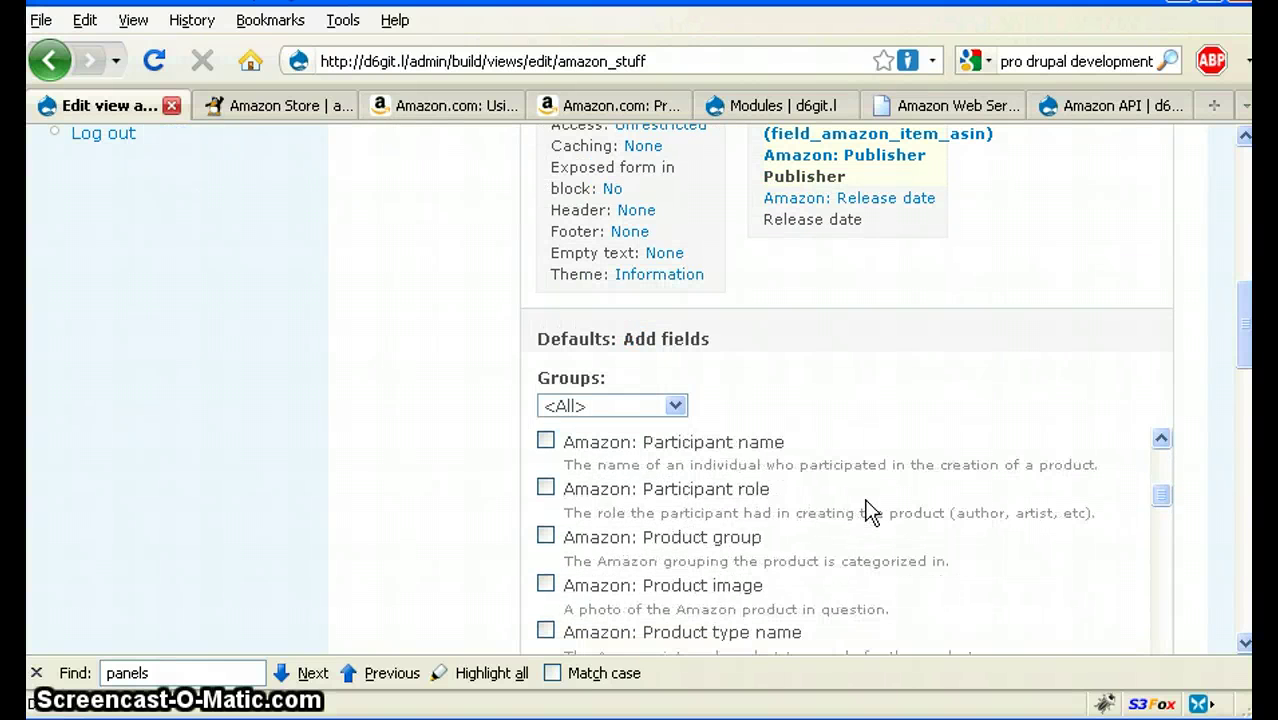
pyautogui.click(545, 584)
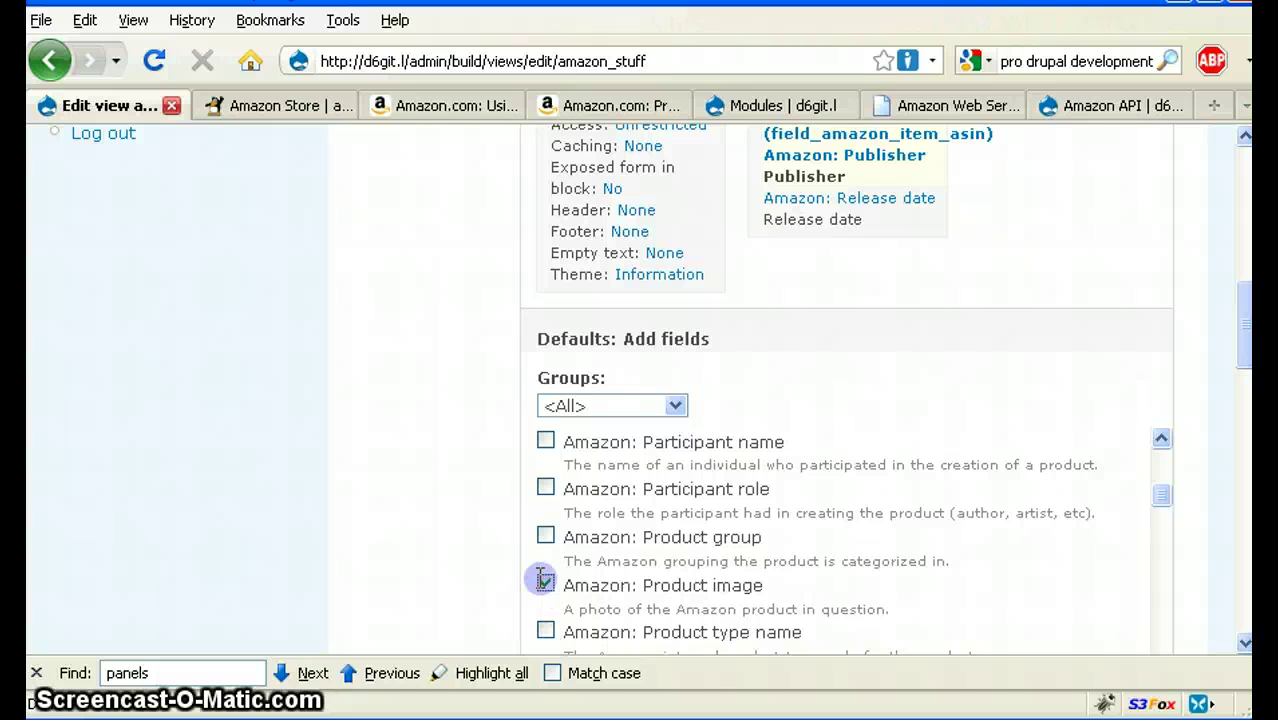
pyautogui.scroll(-5, 968, 385)
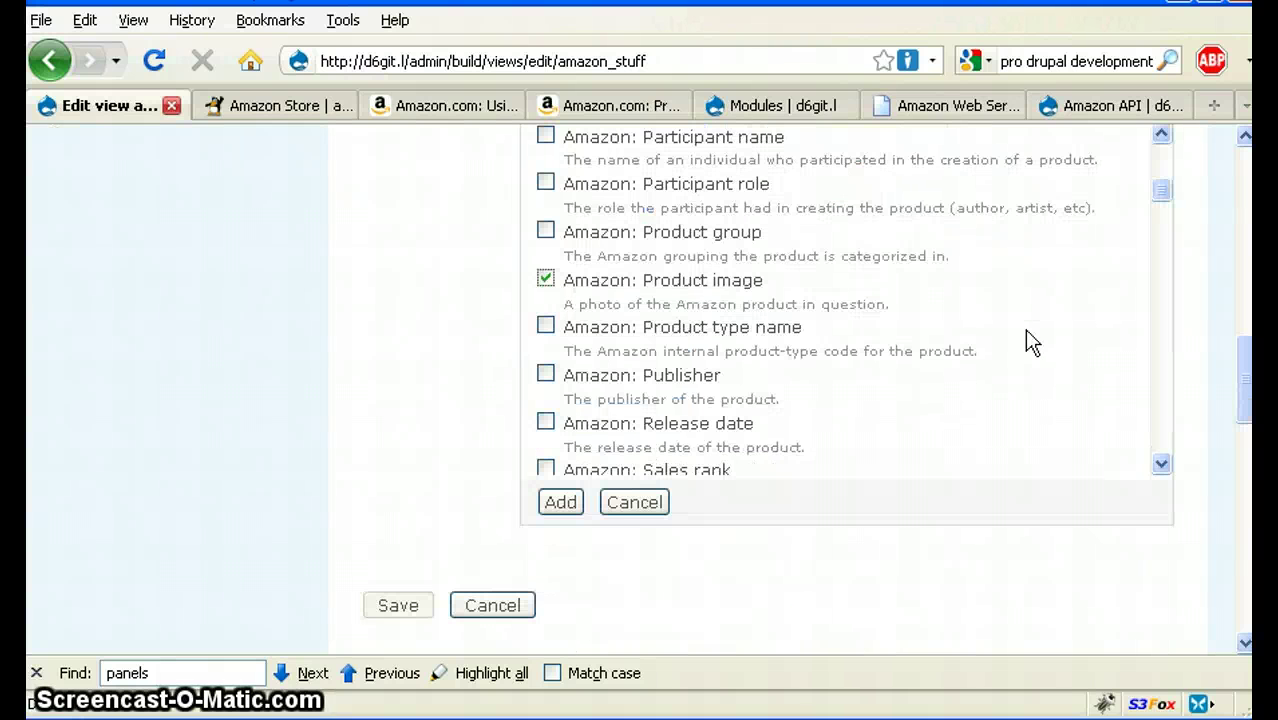
pyautogui.click(566, 506)
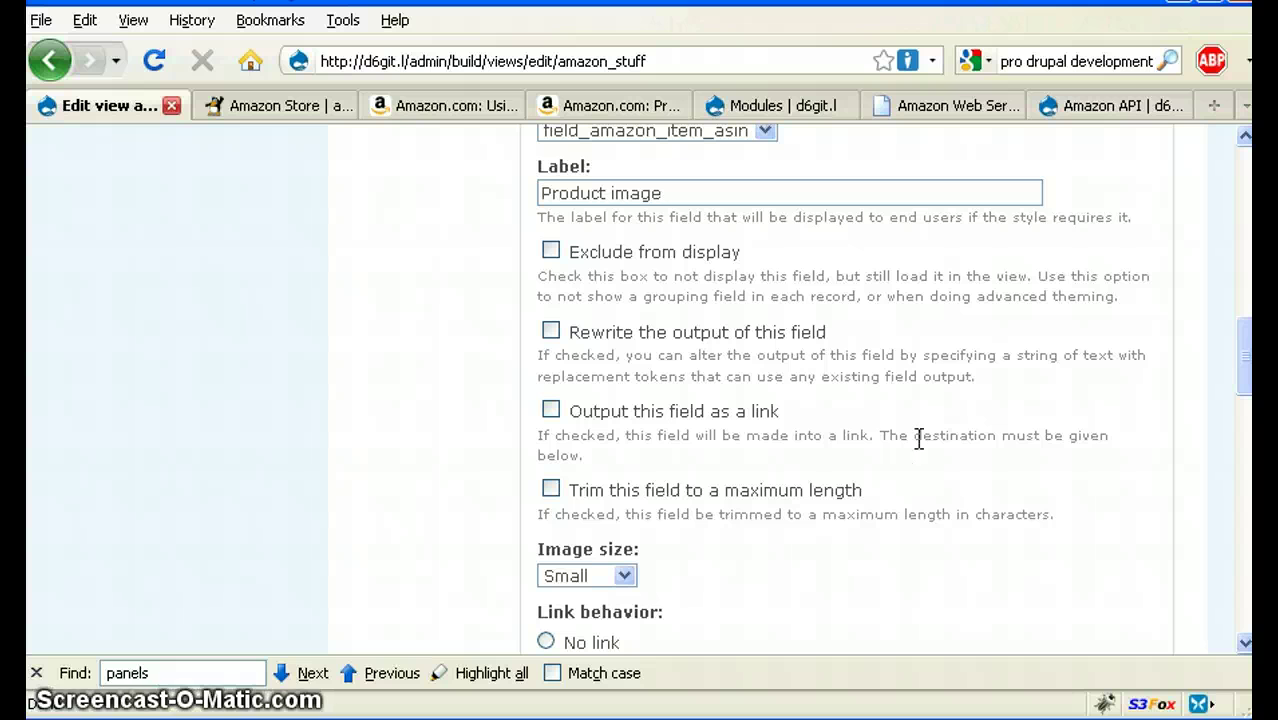
# Set the product image to No link with HTML img markup and apply it
pyautogui.scroll(-3, 928, 430)
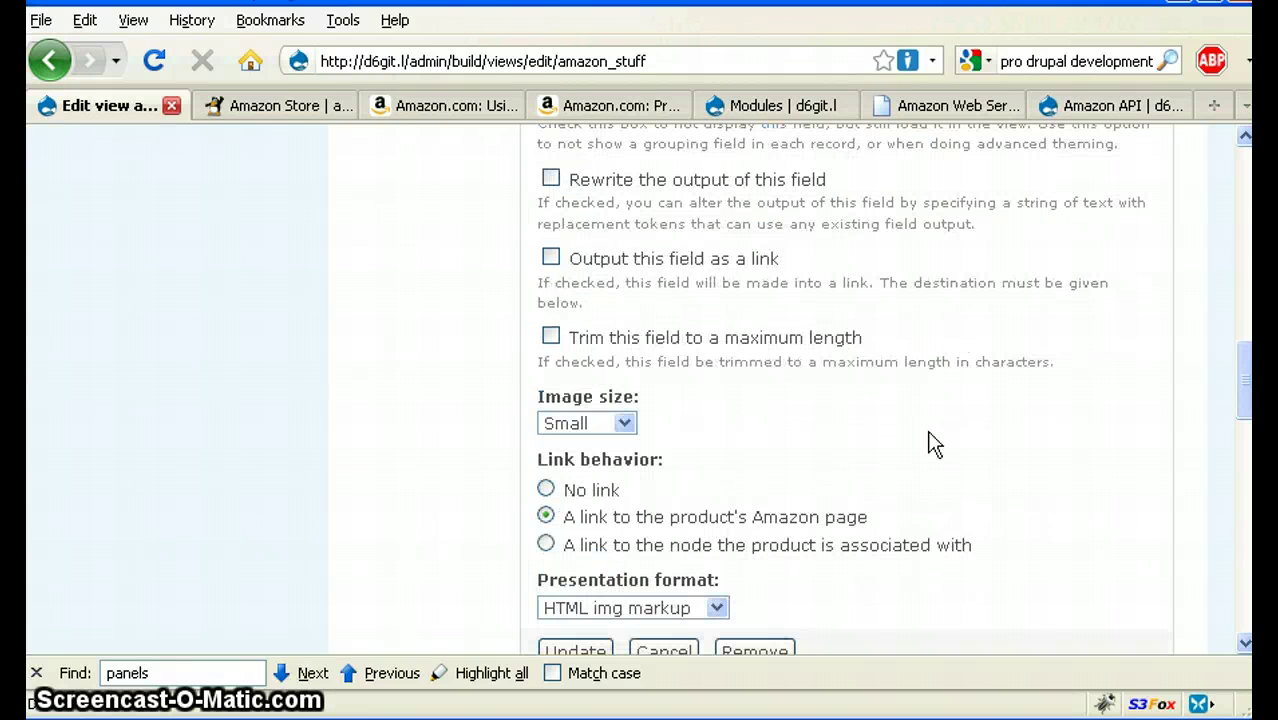
pyautogui.scroll(-3, 985, 432)
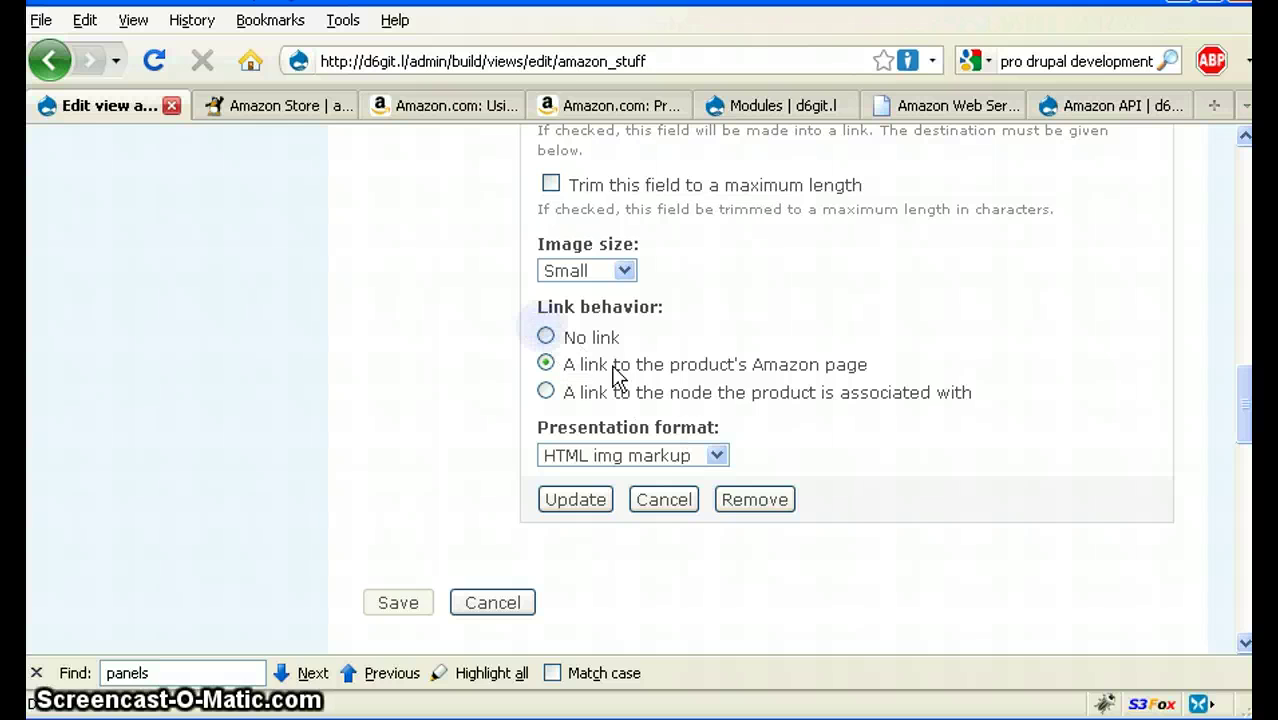
pyautogui.click(547, 338)
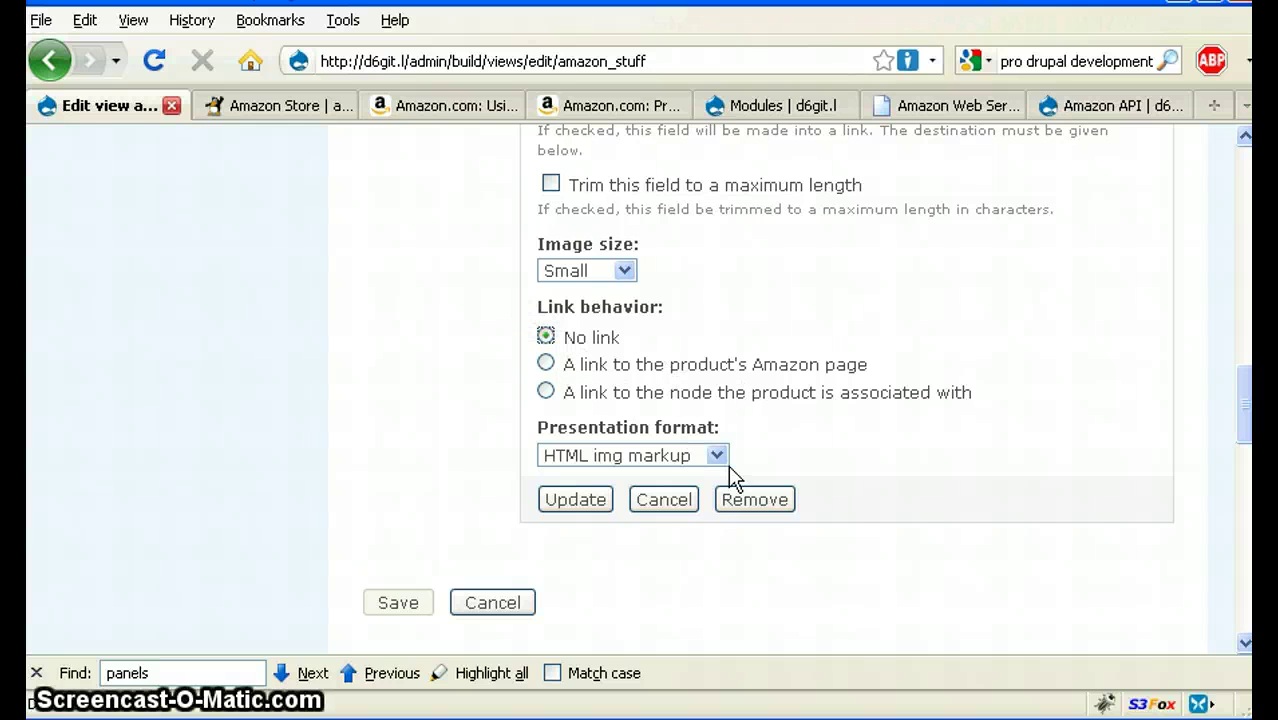
pyautogui.click(706, 455)
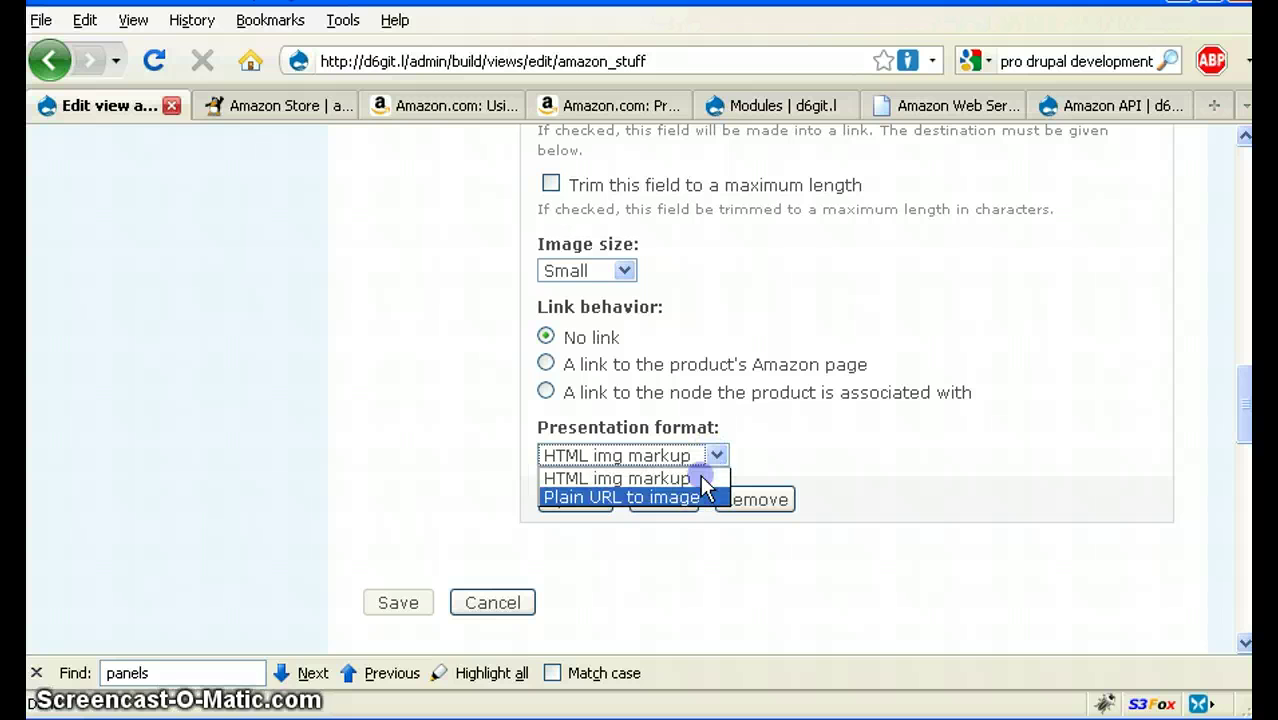
pyautogui.click(680, 478)
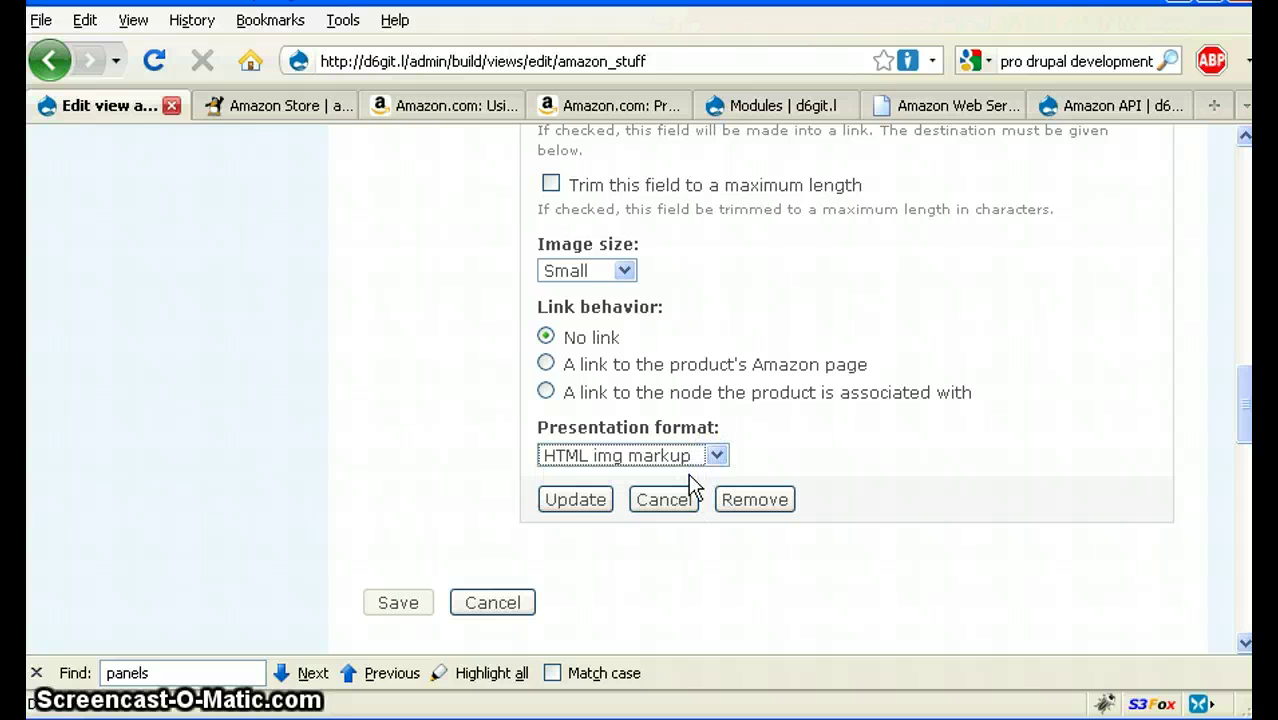
pyautogui.click(577, 497)
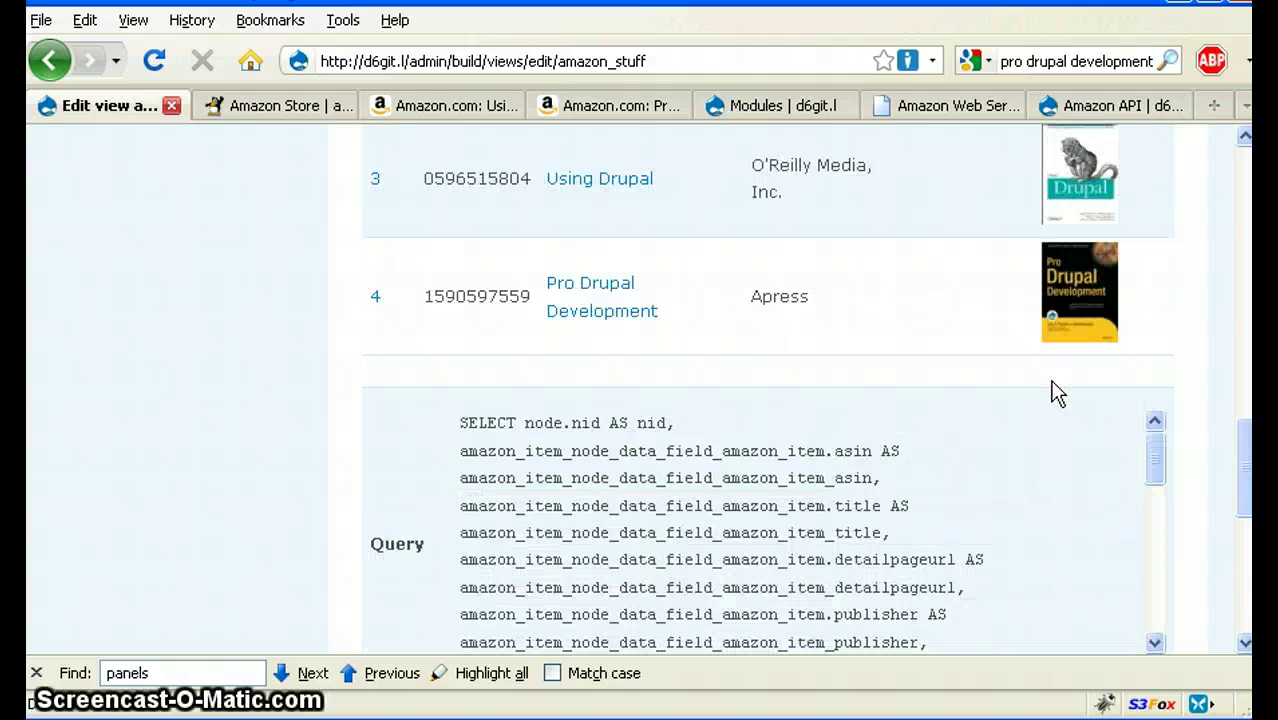
pyautogui.scroll(3, 1220, 348)
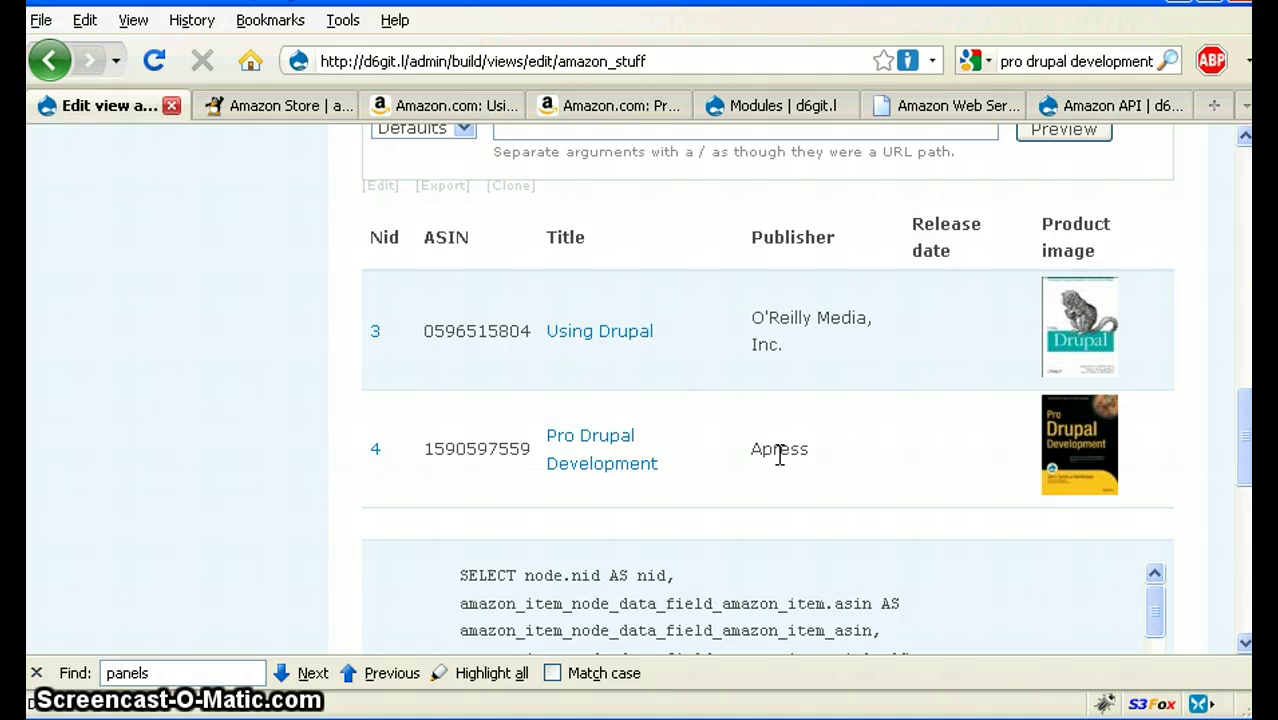
pyautogui.scroll(4, 1144, 342)
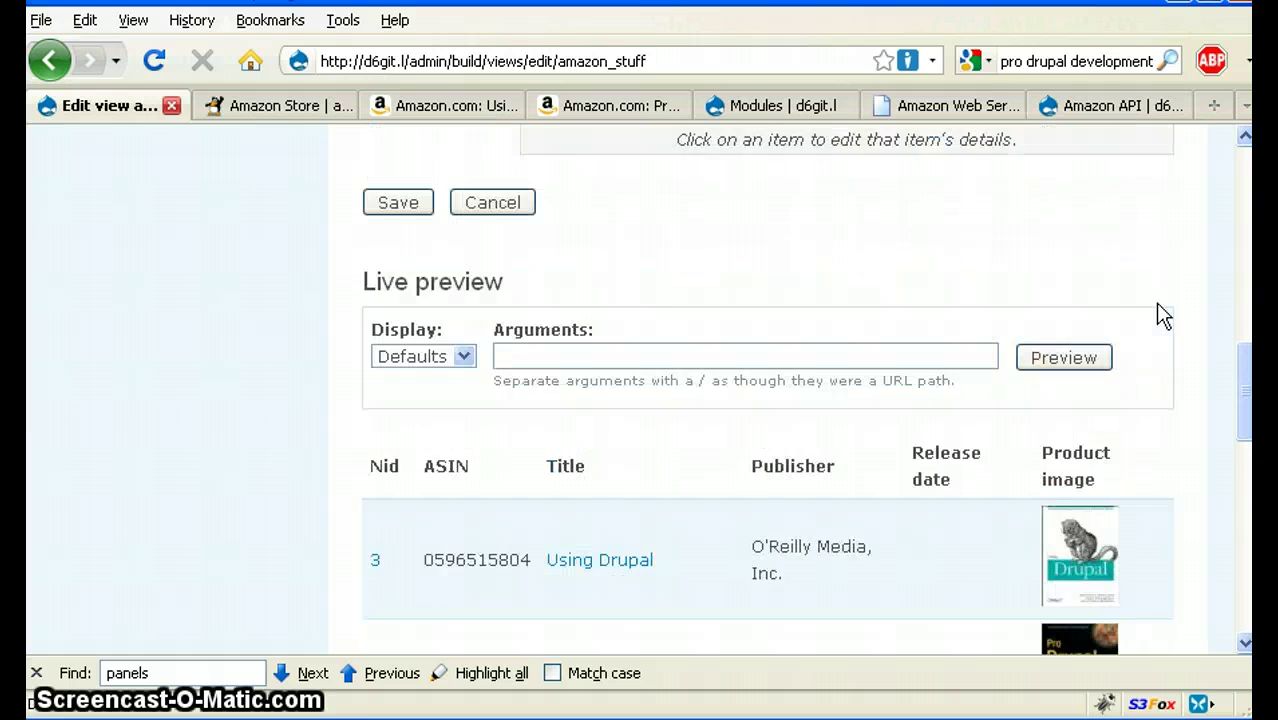
pyautogui.scroll(10, 1163, 315)
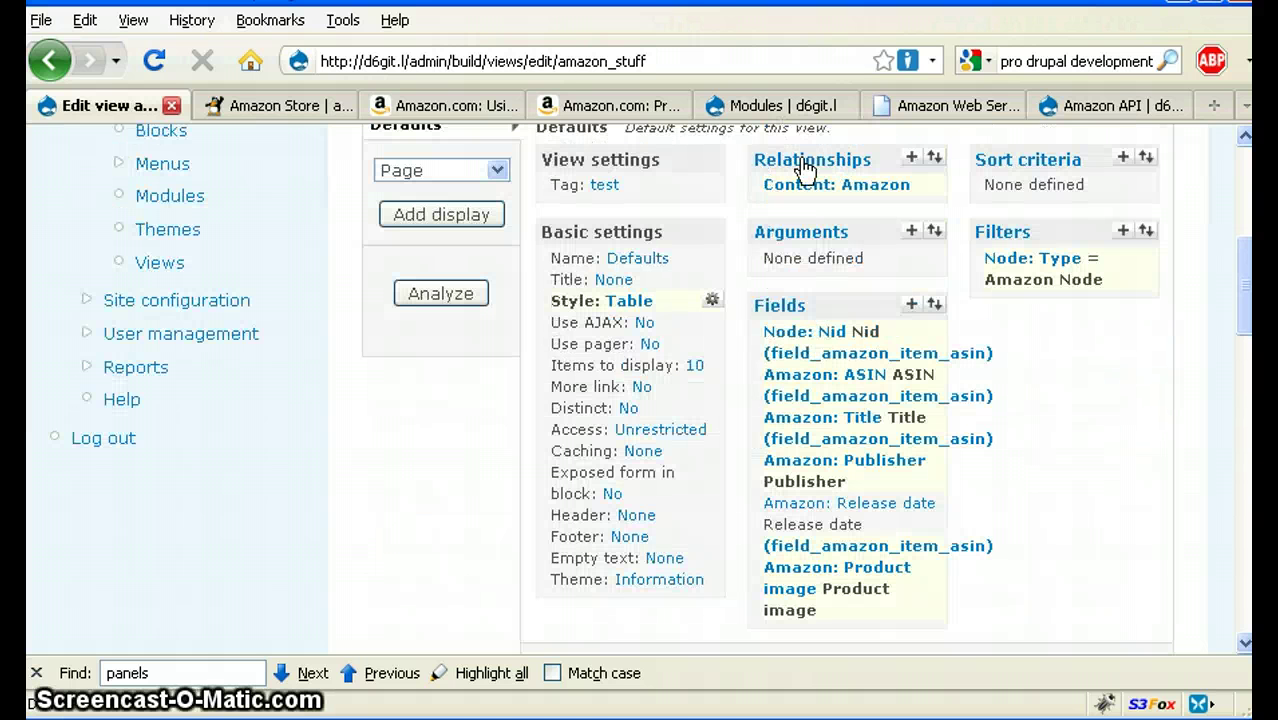
# Open the Configure Relationship form for Content: Amazon (field_amazon_item_asin)
pyautogui.click(855, 194)
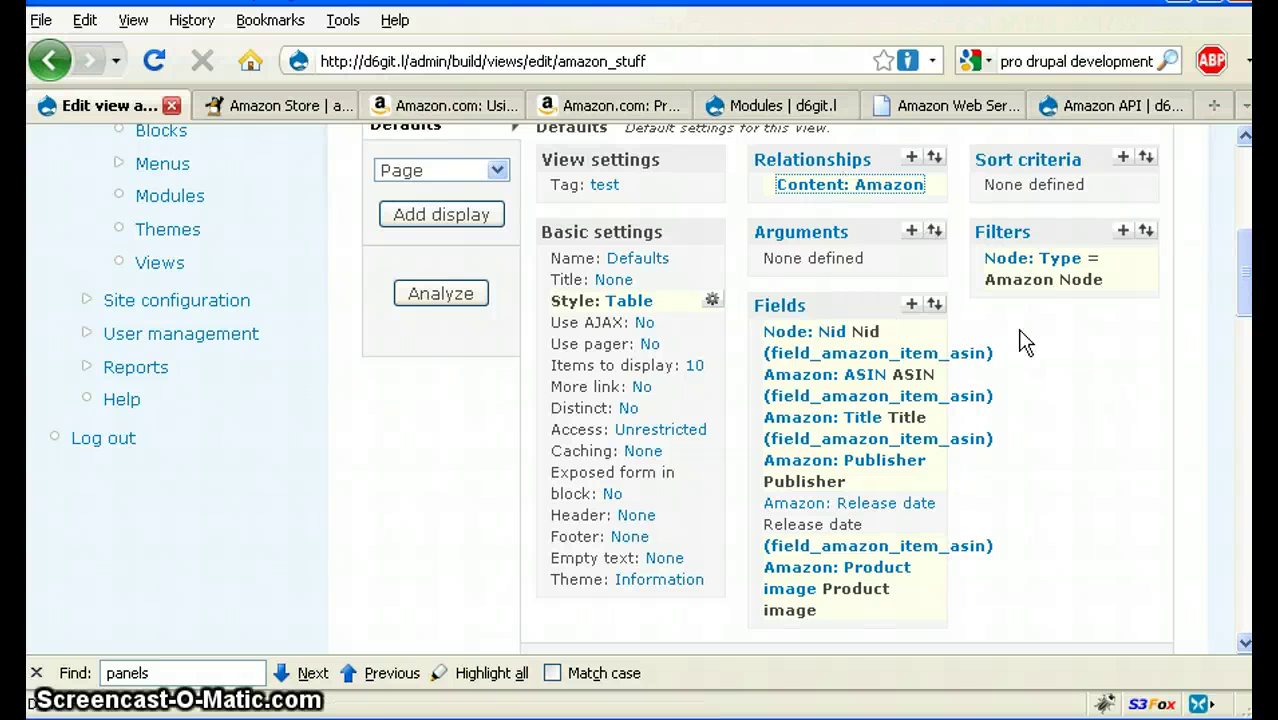
pyautogui.click(845, 188)
pyautogui.scroll(-4, 1100, 380)
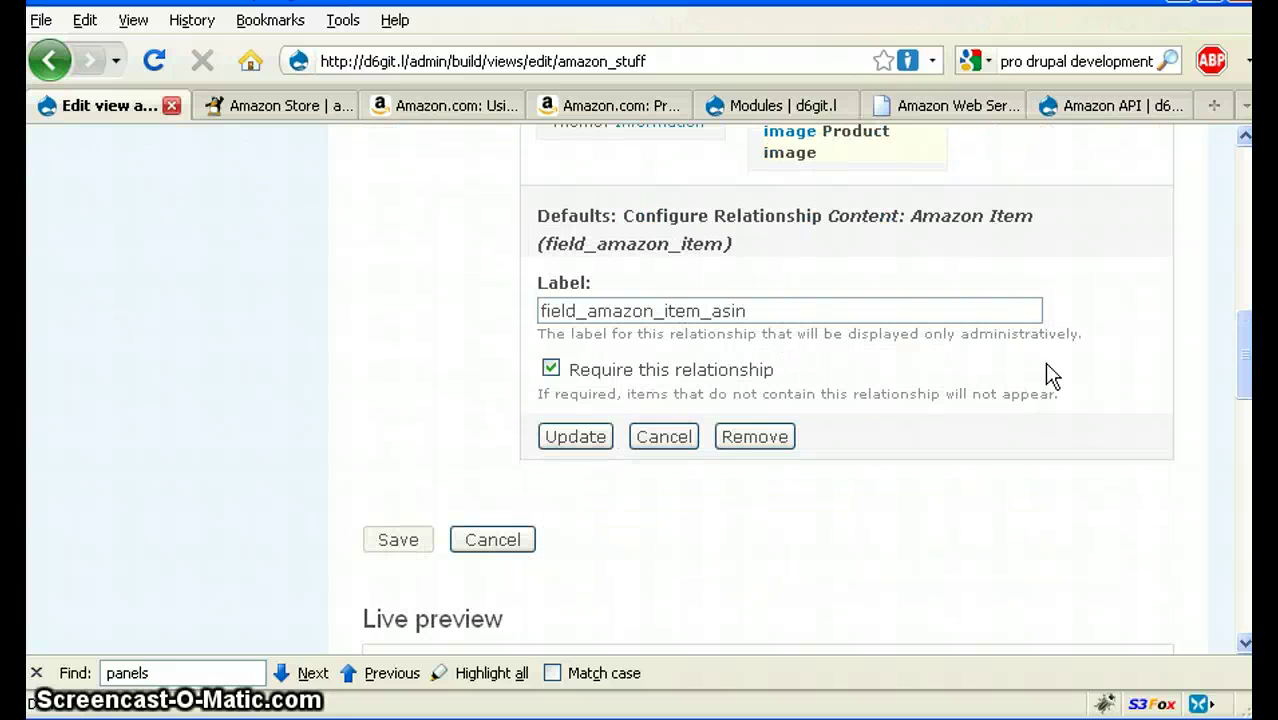
pyautogui.scroll(9, 1110, 333)
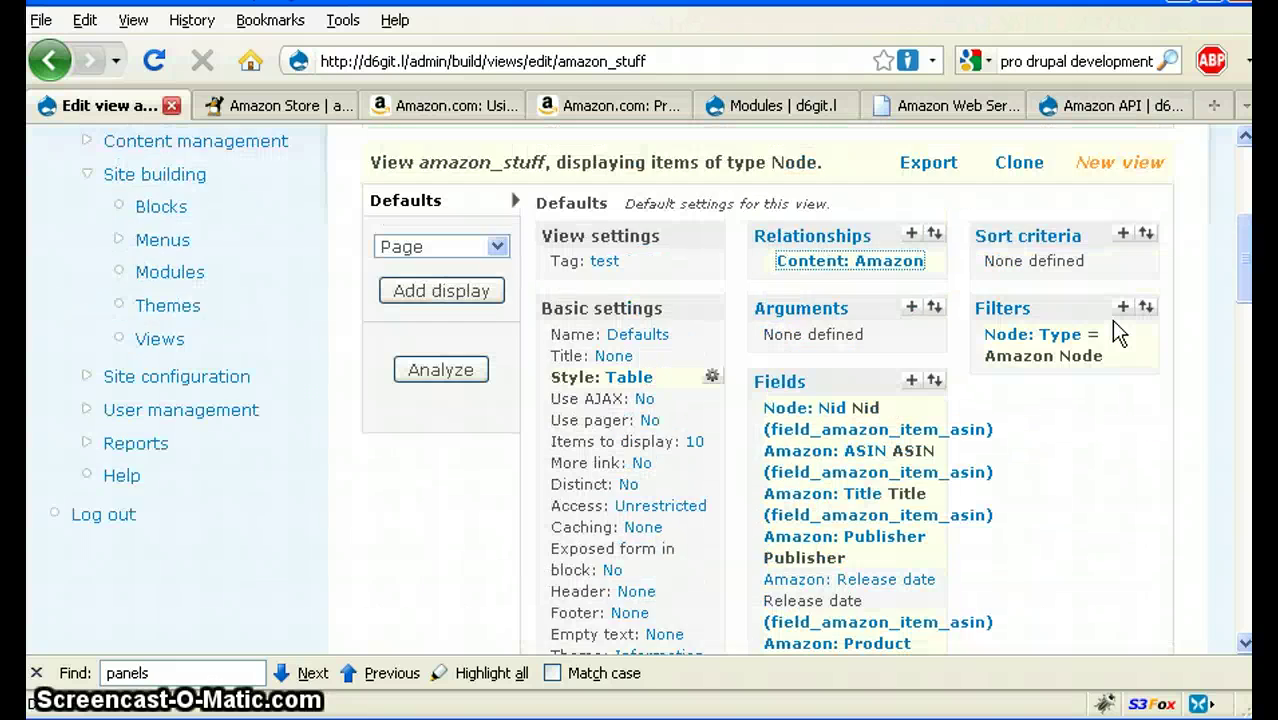